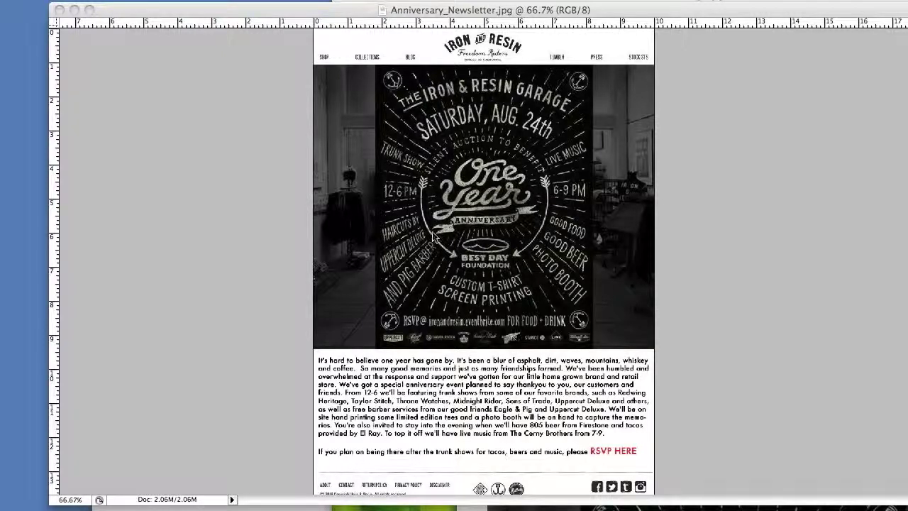
Activate the Anniversary_Newsletter.jpg window in Photoshop and select the Slice tool.
{"action": "left_click", "coordinate": [287, 207]}
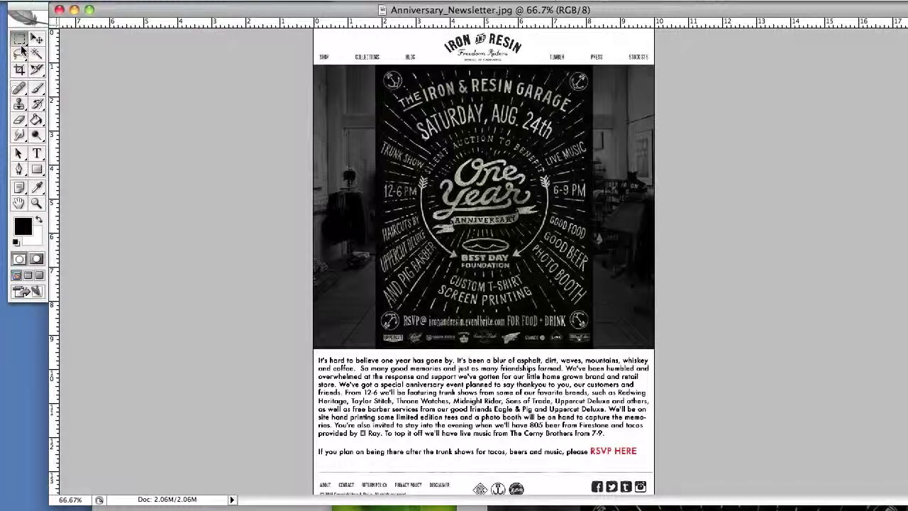
{"action": "left_click", "coordinate": [37, 70]}
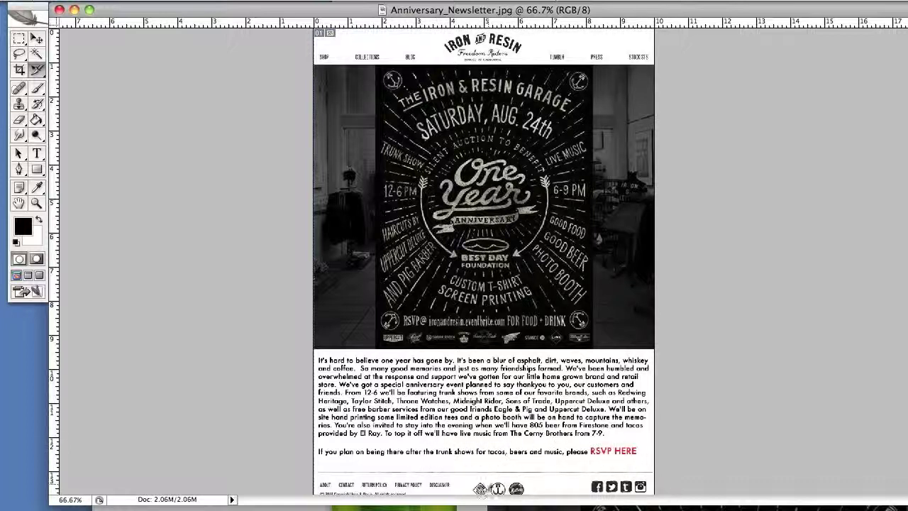
Divide the whole-image slice into 5 slices down and 10 slices across.
{"action": "right_click", "coordinate": [420, 285]}
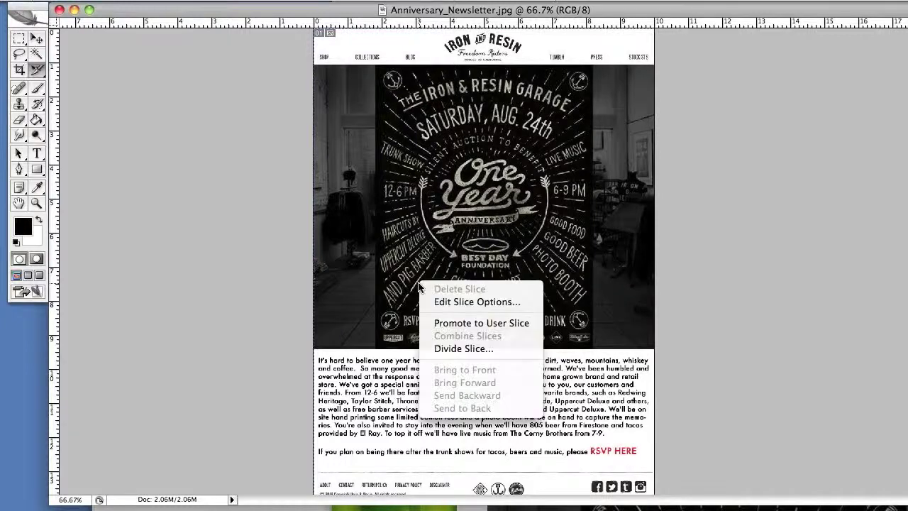
{"action": "left_click", "coordinate": [435, 349]}
{"action": "left_click", "coordinate": [545, 204]}
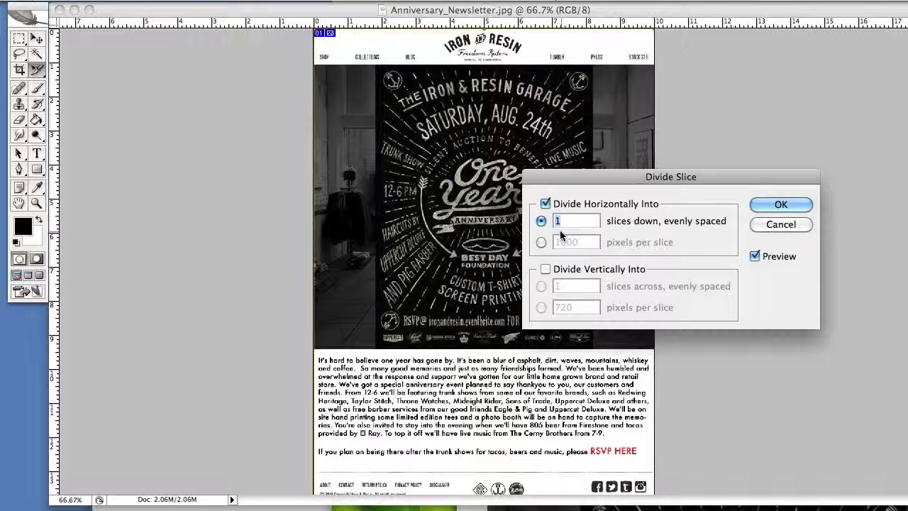
{"action": "type", "text": "10"}
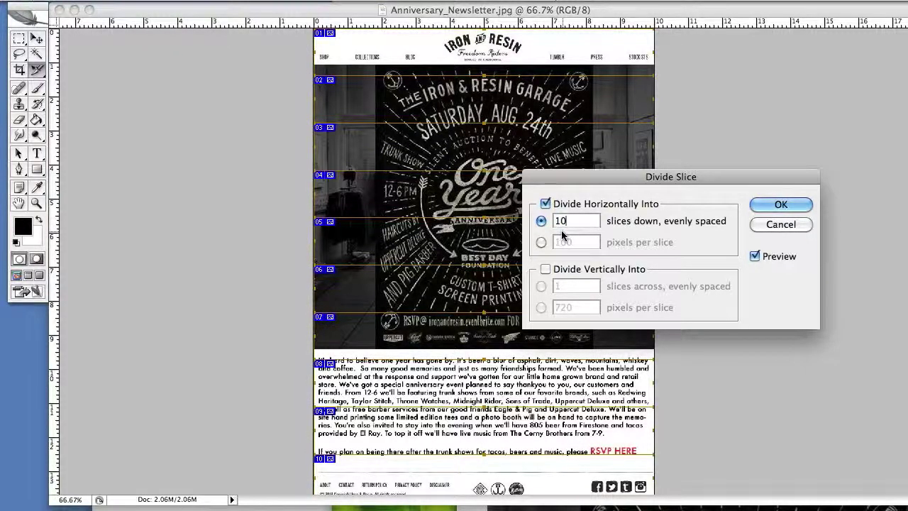
{"action": "key", "text": "BackSpace"}
{"action": "key", "text": "BackSpace"}
{"action": "type", "text": "5"}
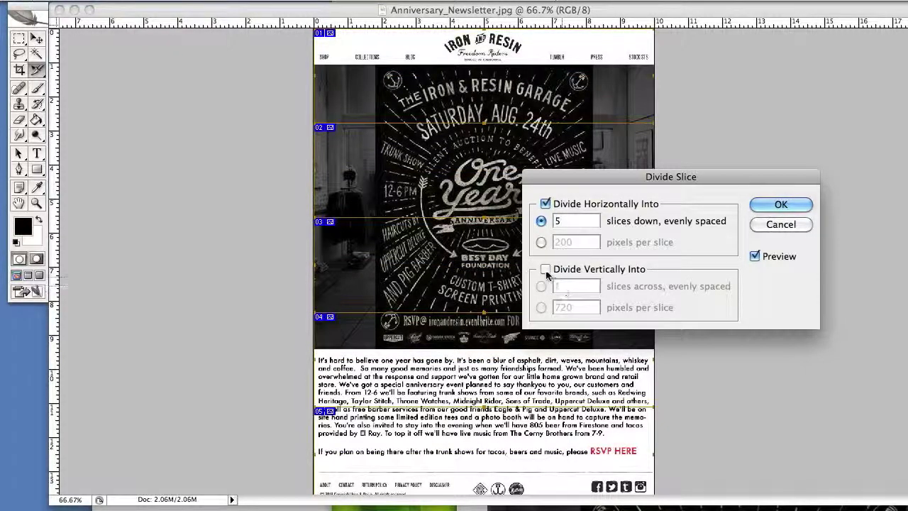
{"action": "left_click", "coordinate": [545, 270]}
{"action": "type", "text": "10"}
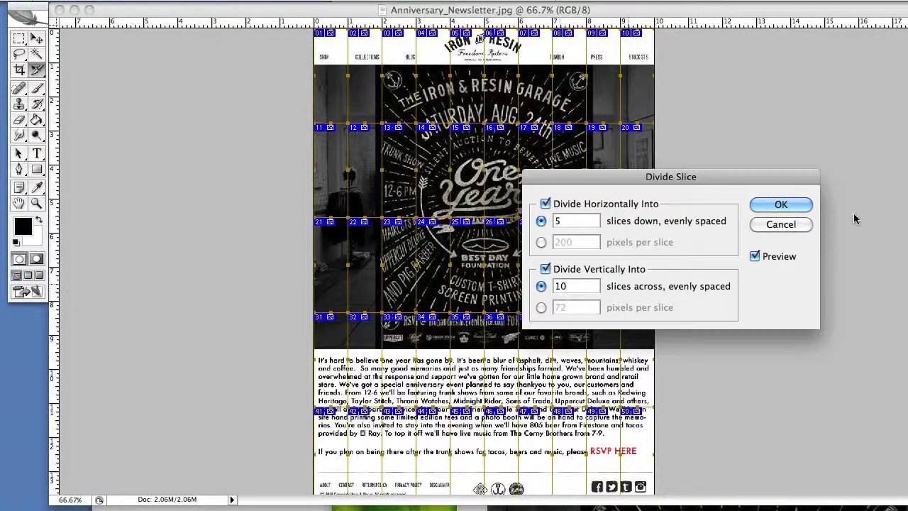
{"action": "left_click", "coordinate": [780, 204]}
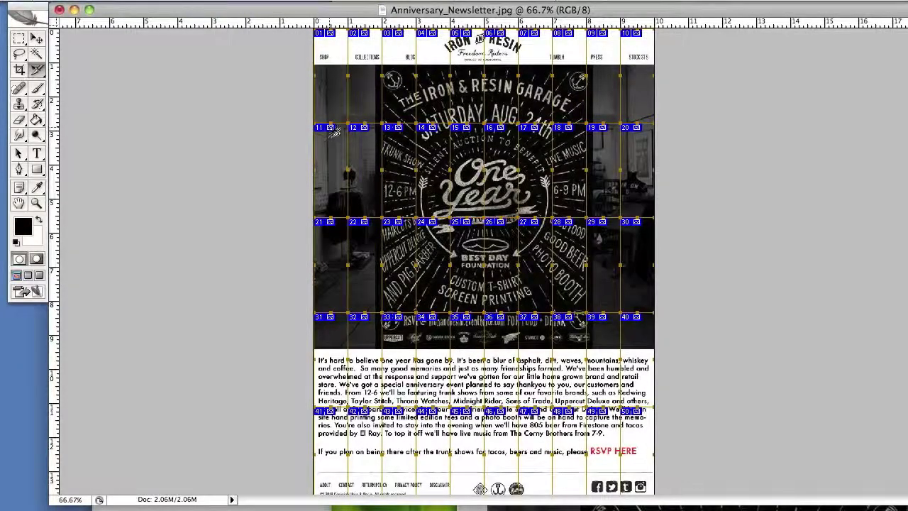
Move the horizontal slice boundaries to sit under the header, at the RSVP line and at the footer.
{"action": "left_click", "coordinate": [330, 70]}
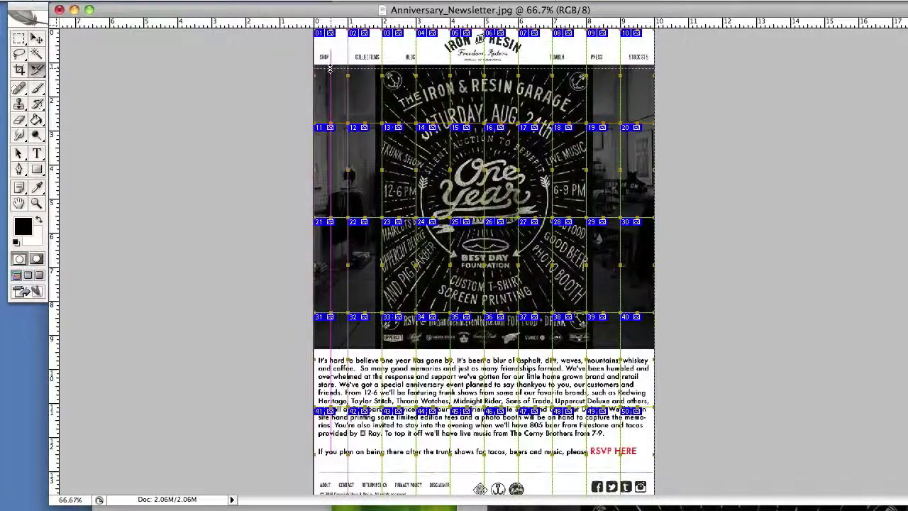
{"action": "left_click_drag", "start_coordinate": [330, 69], "coordinate": [331, 63]}
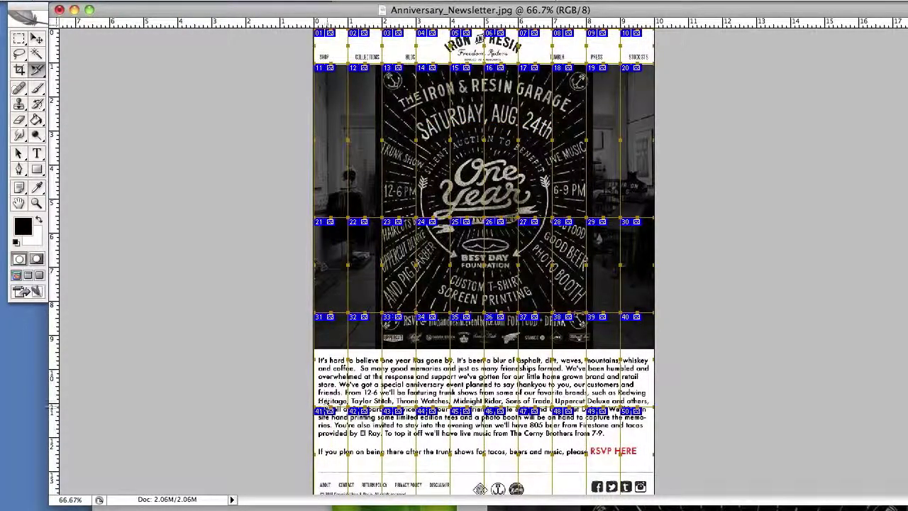
{"action": "left_click", "coordinate": [332, 470]}
{"action": "left_click_drag", "start_coordinate": [333, 470], "coordinate": [333, 470]}
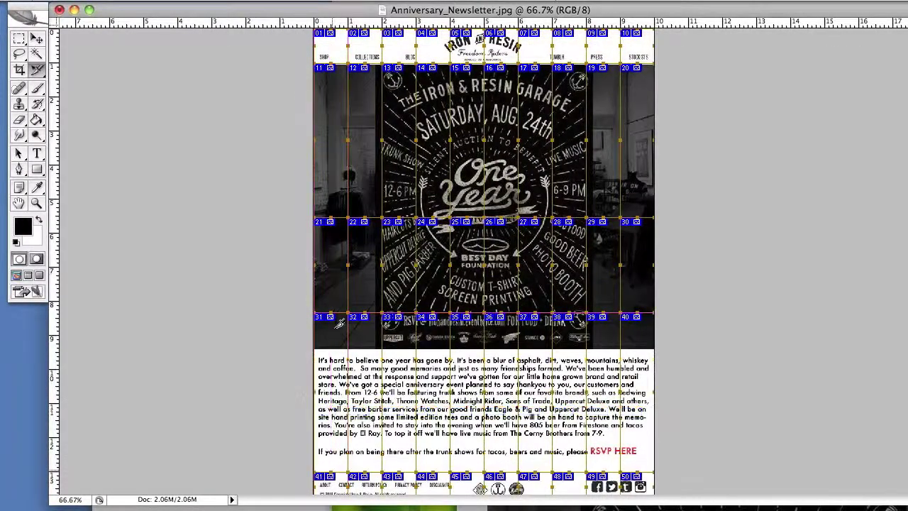
{"action": "left_click_drag", "start_coordinate": [331, 310], "coordinate": [328, 417]}
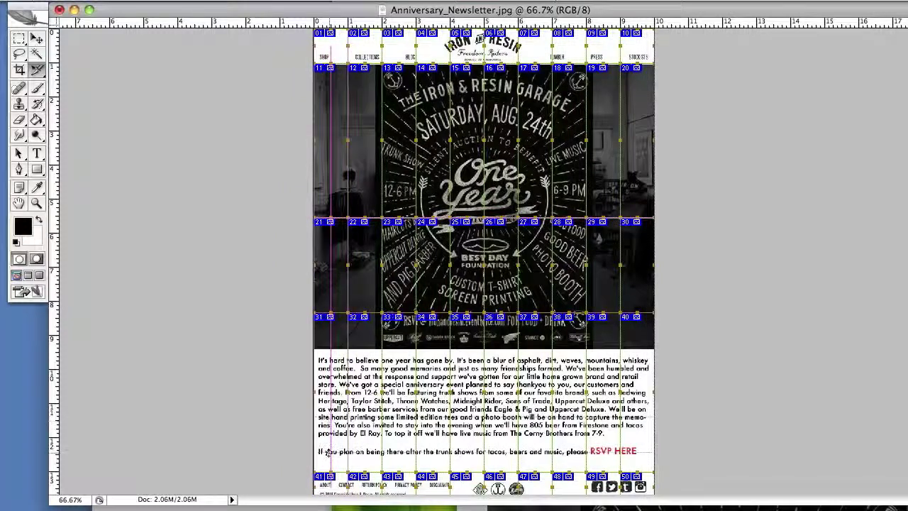
{"action": "left_click_drag", "start_coordinate": [328, 452], "coordinate": [328, 440]}
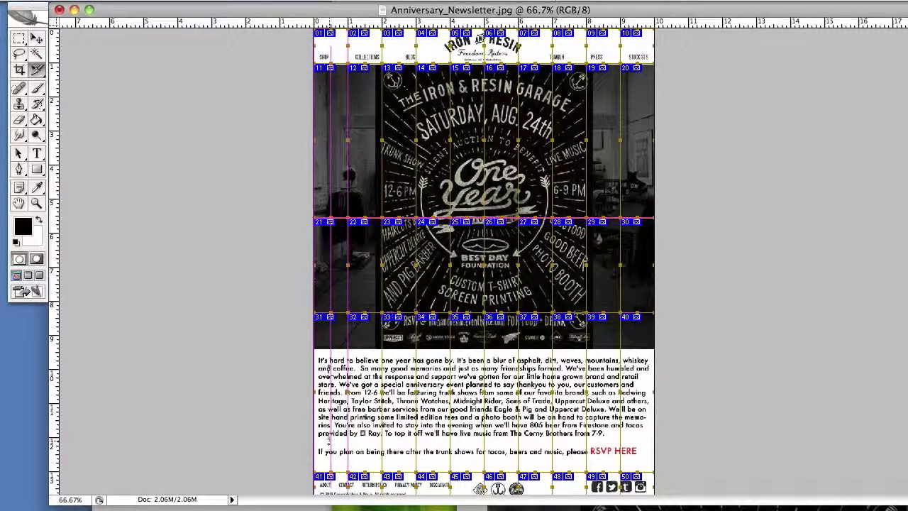
{"action": "left_click_drag", "start_coordinate": [334, 230], "coordinate": [332, 431]}
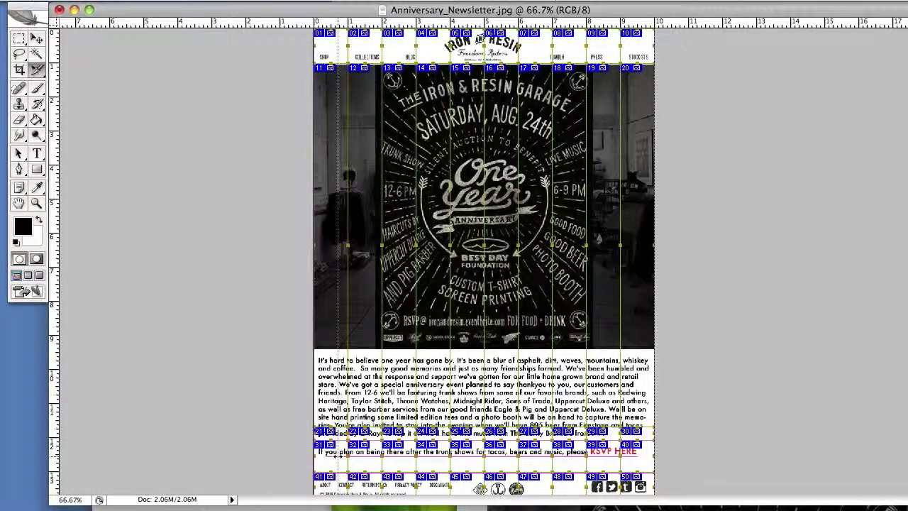
Shift the left column edges to fit around the header navigation links.
{"action": "left_click_drag", "start_coordinate": [338, 456], "coordinate": [360, 456]}
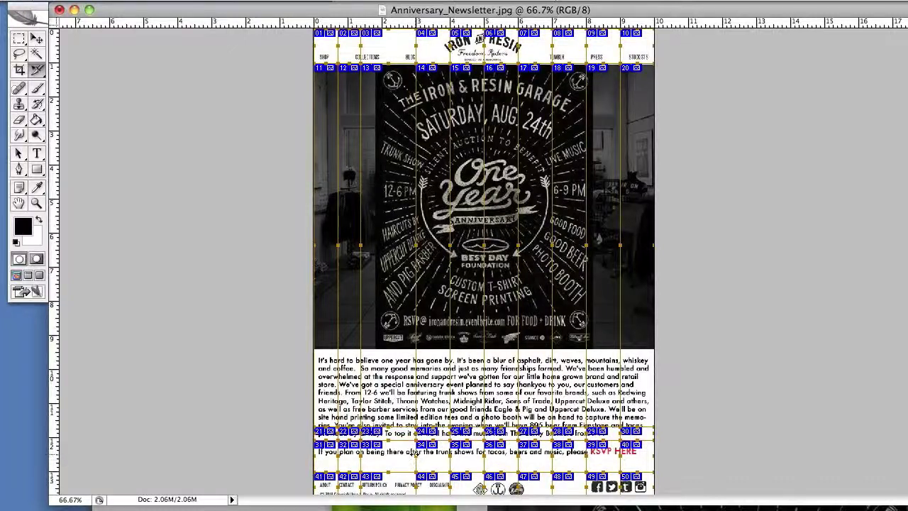
{"action": "left_click_drag", "start_coordinate": [415, 452], "coordinate": [392, 456]}
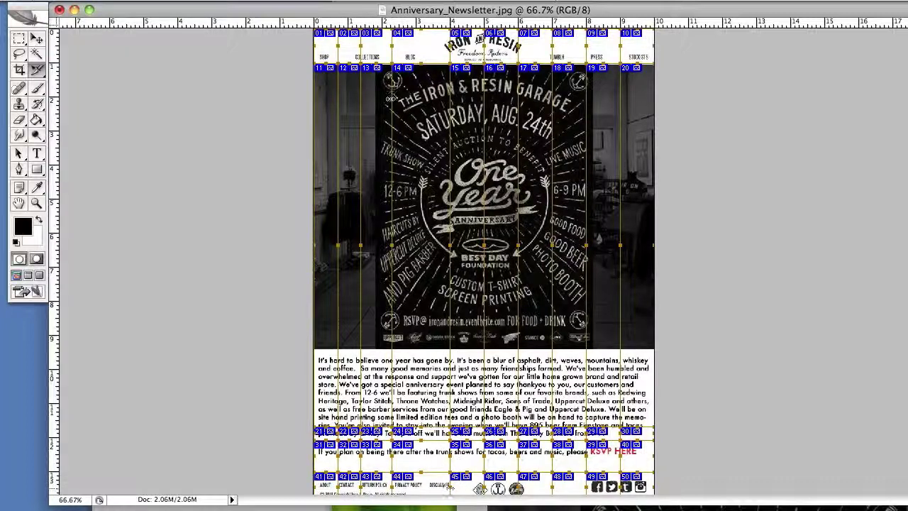
{"action": "left_click_drag", "start_coordinate": [654, 46], "coordinate": [430, 142]}
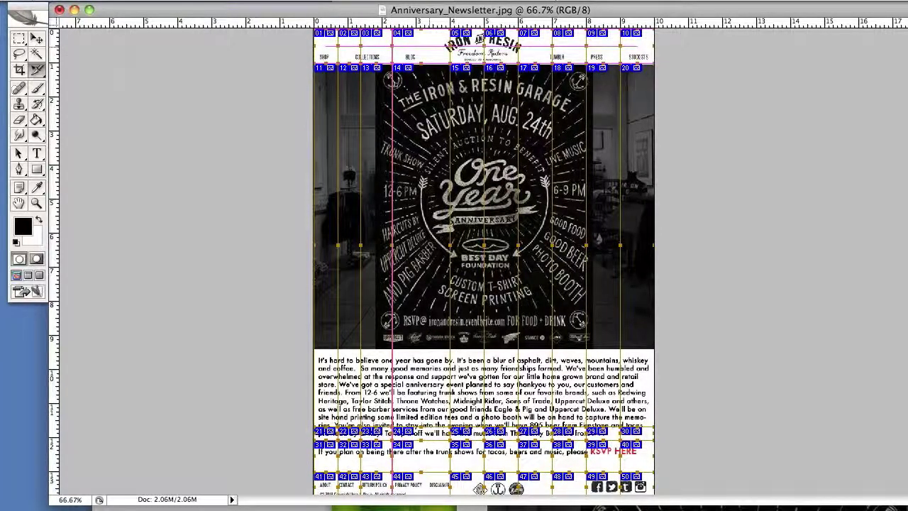
Move the right-side column edges so they frame the RSVP HERE button.
{"action": "left_click", "coordinate": [620, 455]}
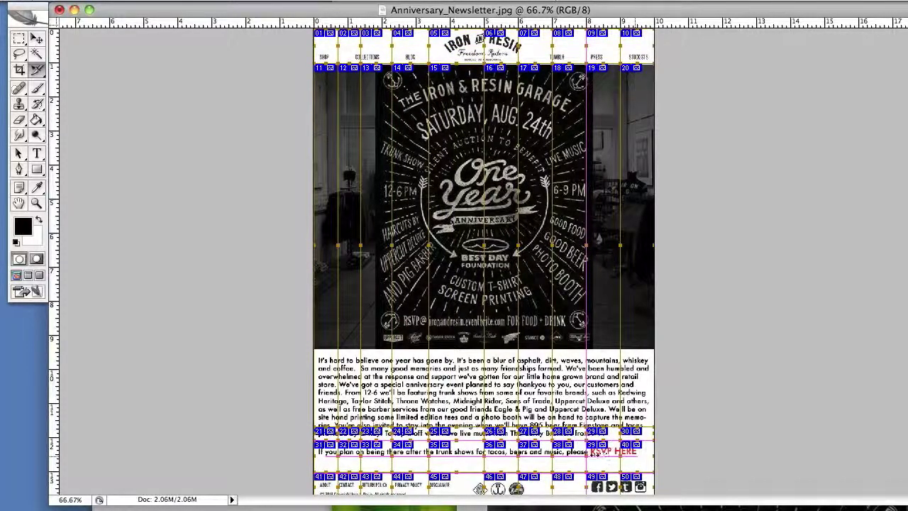
{"action": "left_click_drag", "start_coordinate": [586, 455], "coordinate": [619, 456]}
{"action": "left_click_drag", "start_coordinate": [550, 456], "coordinate": [603, 457]}
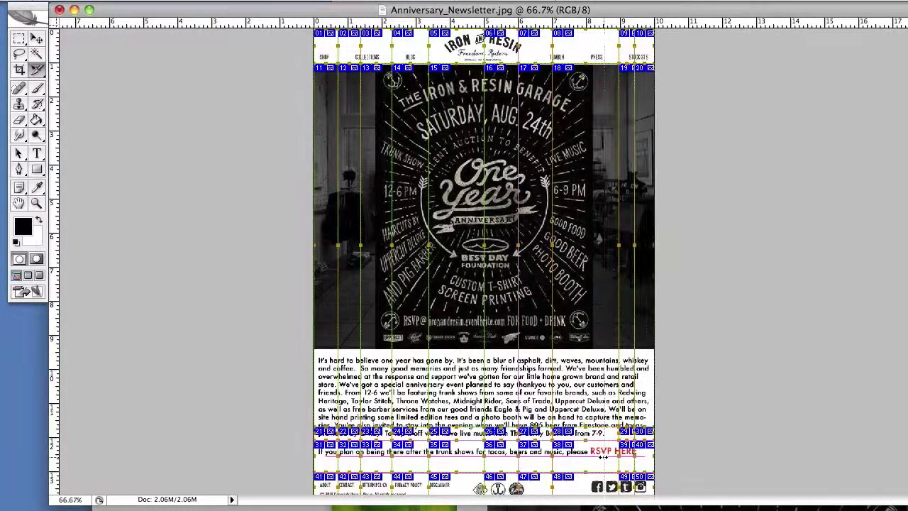
{"action": "left_click_drag", "start_coordinate": [512, 453], "coordinate": [587, 454]}
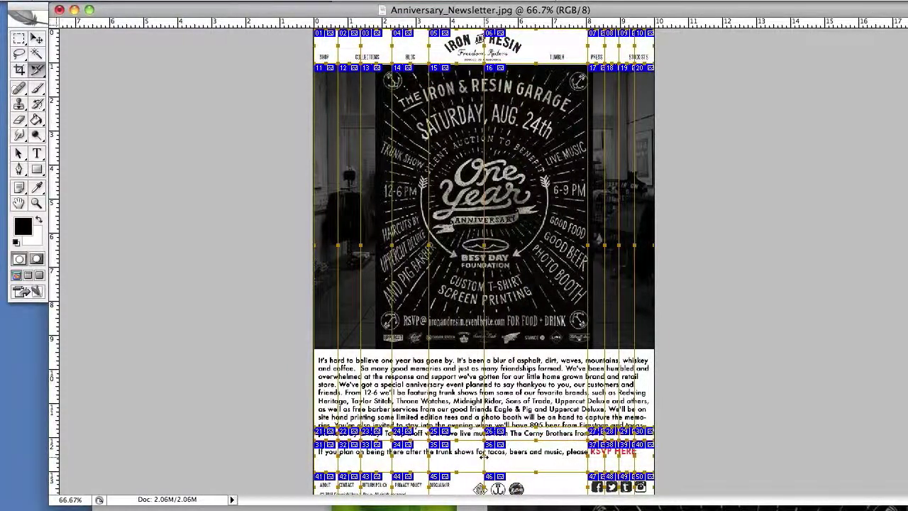
{"action": "left_click_drag", "start_coordinate": [484, 457], "coordinate": [539, 457]}
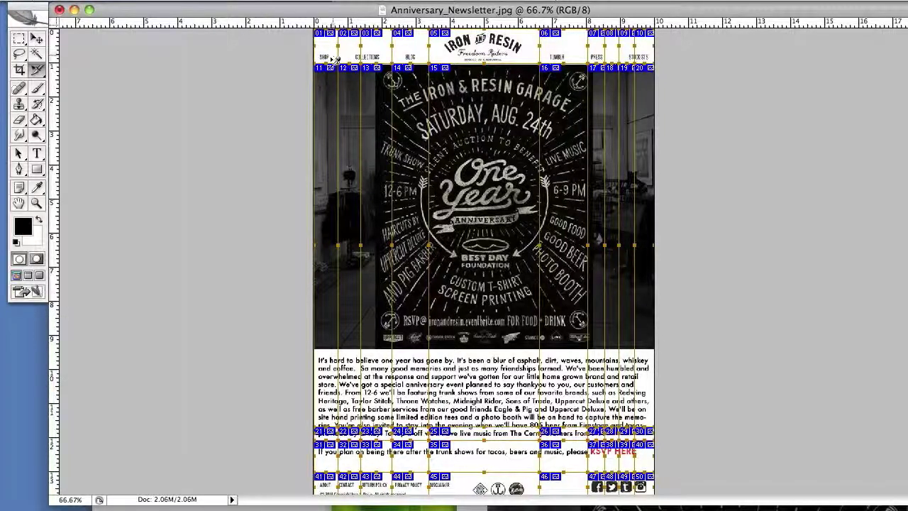
Combine the two header slices above the COLLECTIONS link into one.
{"action": "left_click", "coordinate": [358, 56]}
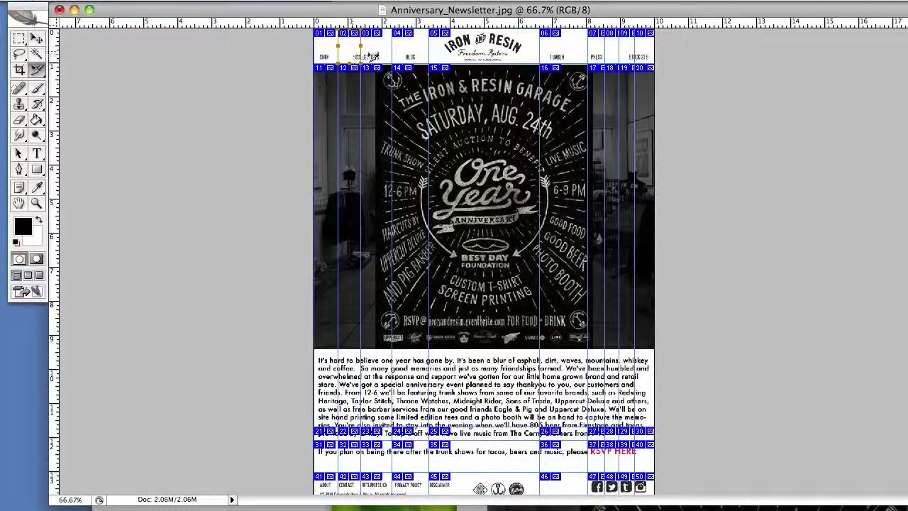
{"action": "left_click", "coordinate": [377, 57], "text": "shift"}
{"action": "right_click", "coordinate": [367, 50]}
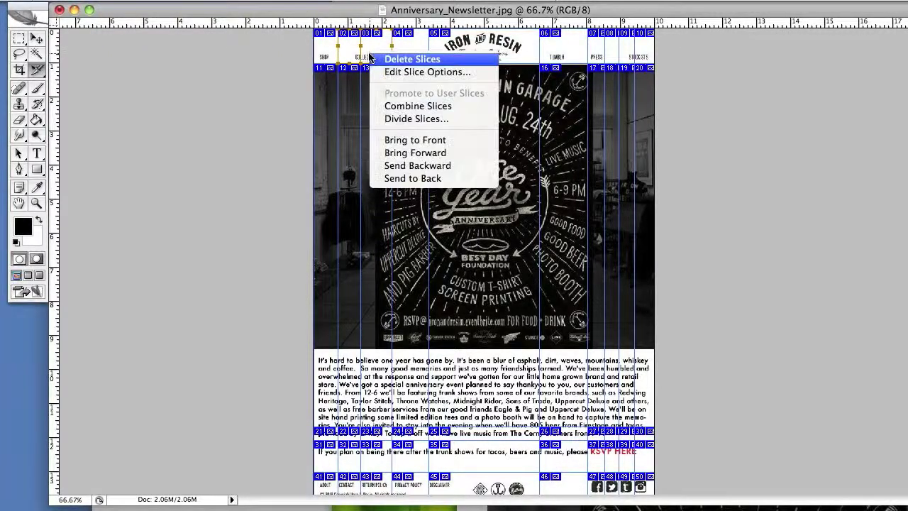
{"action": "left_click", "coordinate": [396, 105]}
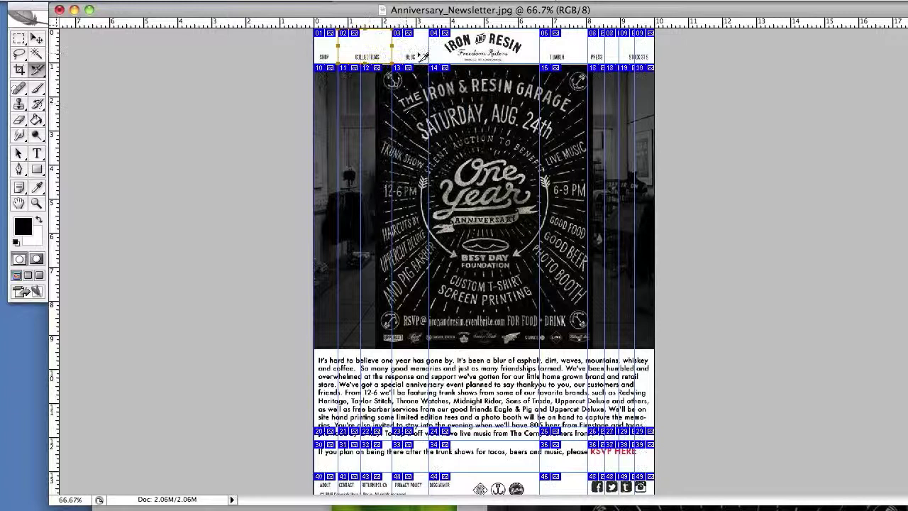
Combine the header slices around the PRESS link and the neighbouring top-row pair.
{"action": "left_click", "coordinate": [606, 61]}
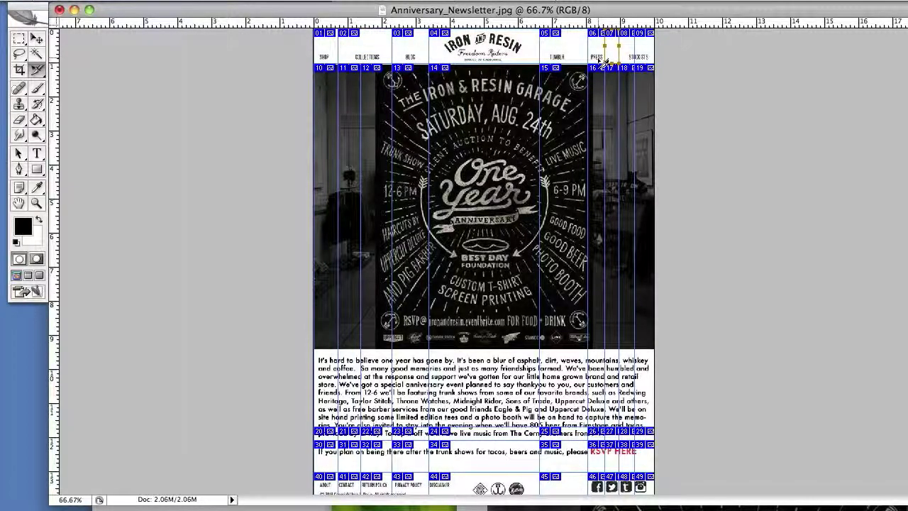
{"action": "right_click", "coordinate": [600, 62]}
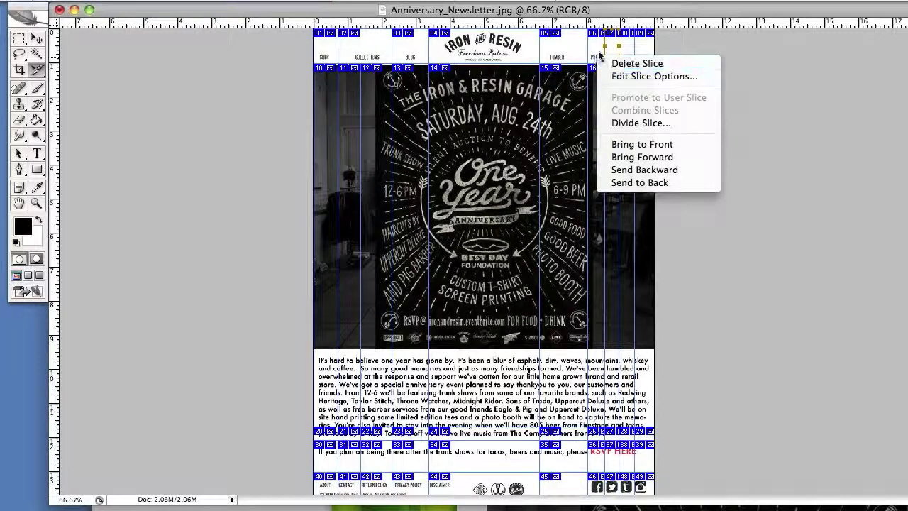
{"action": "left_click", "coordinate": [600, 54]}
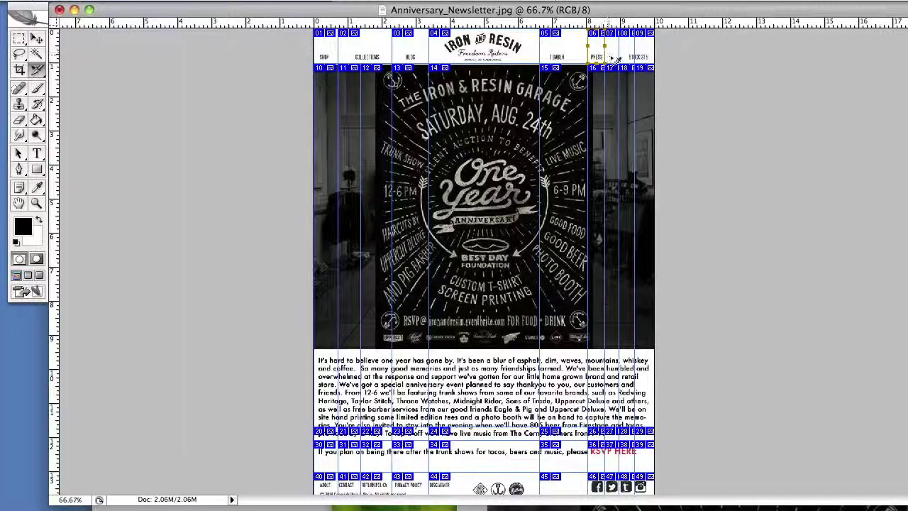
{"action": "left_click", "coordinate": [615, 61], "text": "shift"}
{"action": "right_click", "coordinate": [613, 54]}
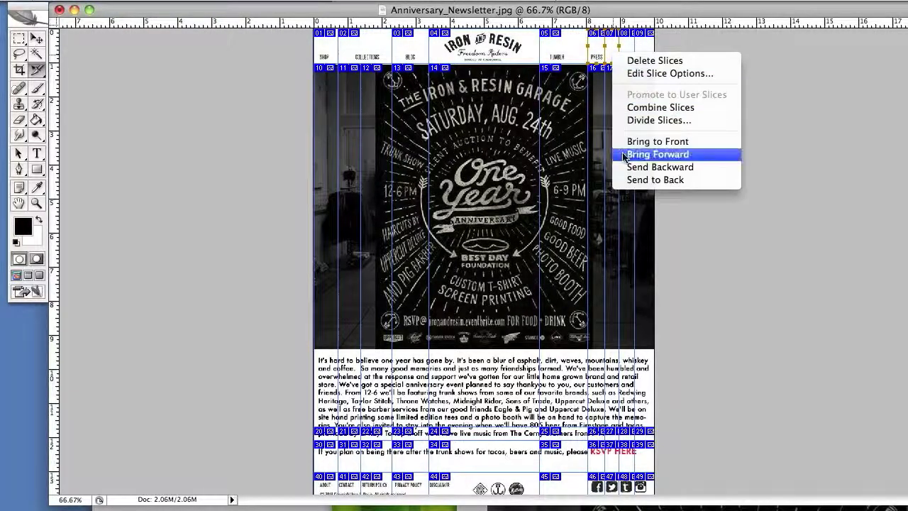
{"action": "left_click", "coordinate": [624, 107]}
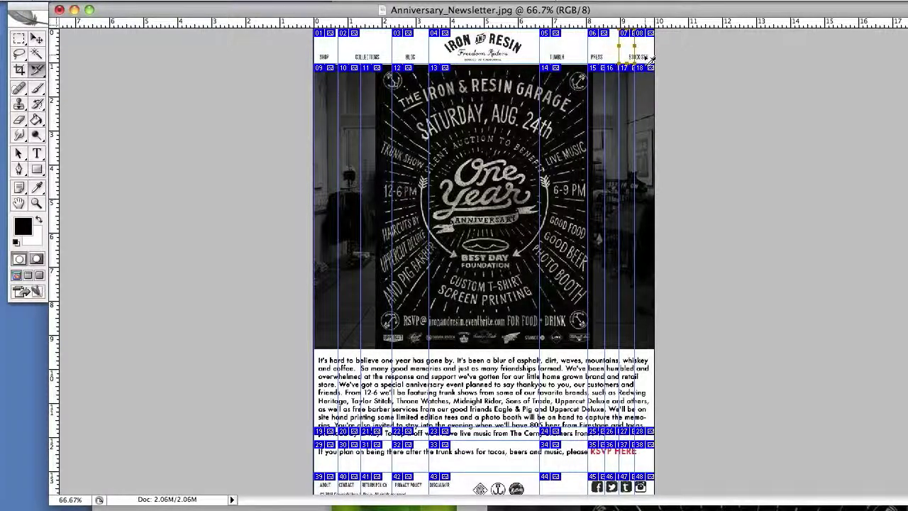
{"action": "right_click", "coordinate": [651, 59]}
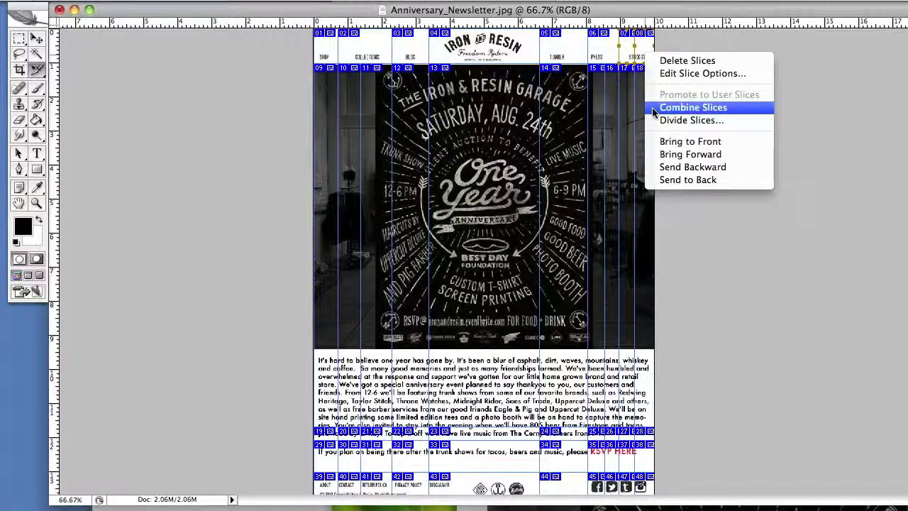
{"action": "left_click", "coordinate": [652, 107]}
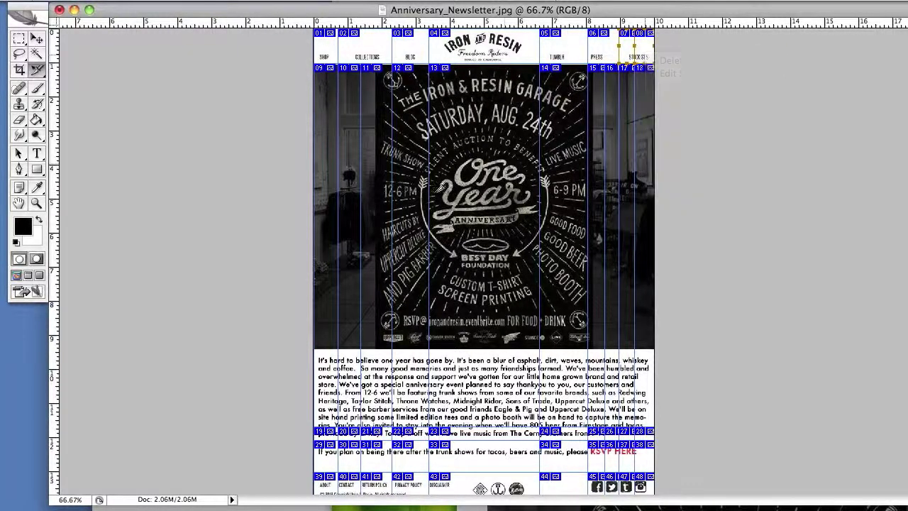
Select all slices across the poster row, undo the accidental move, and combine them into slice 08.
{"action": "left_click", "coordinate": [332, 209]}
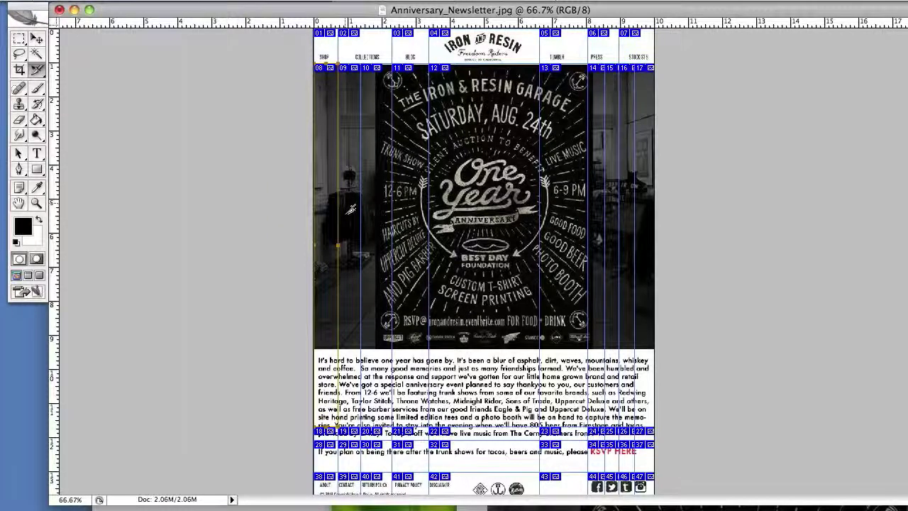
{"action": "left_click", "coordinate": [354, 210], "text": "shift"}
{"action": "left_click", "coordinate": [370, 209], "text": "shift"}
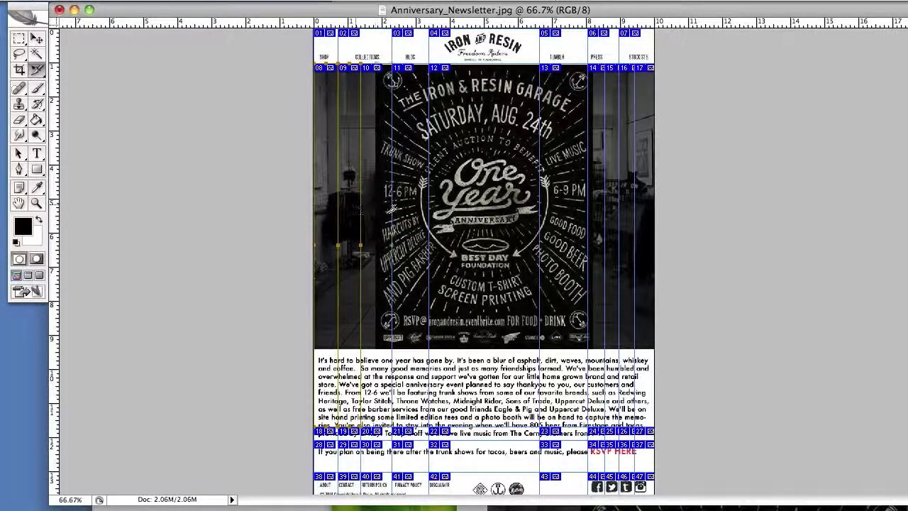
{"action": "left_click", "coordinate": [410, 209], "text": "shift"}
{"action": "left_click", "coordinate": [501, 209], "text": "shift"}
{"action": "left_click", "coordinate": [557, 208], "text": "shift"}
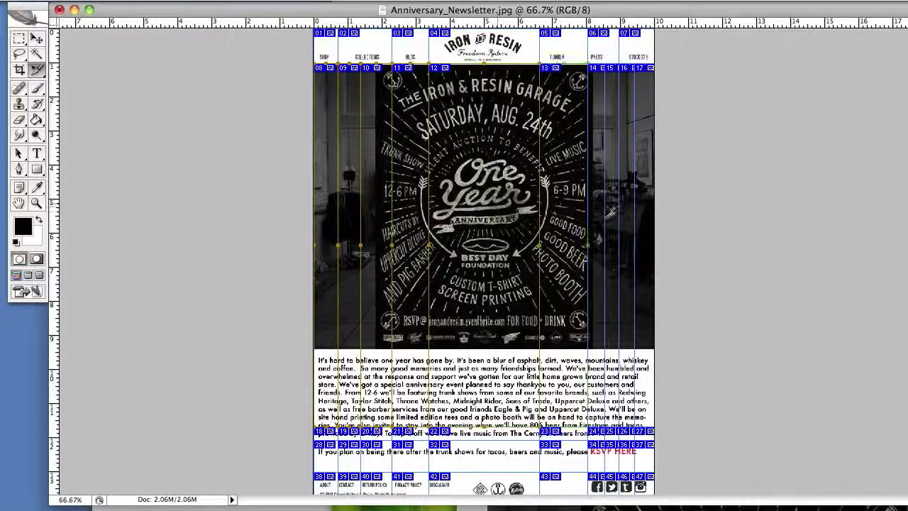
{"action": "left_click", "coordinate": [596, 212], "text": "shift"}
{"action": "left_click_drag", "start_coordinate": [619, 216], "coordinate": [627, 209]}
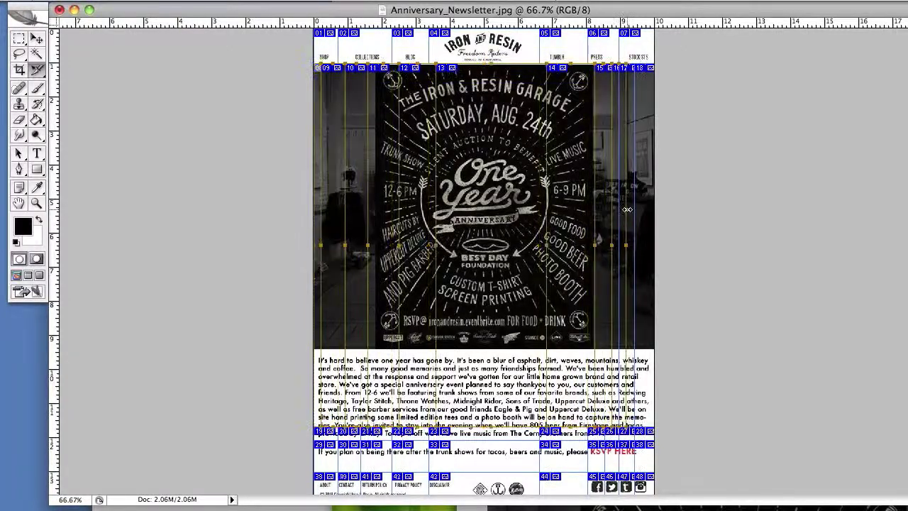
{"action": "key", "text": "super+z"}
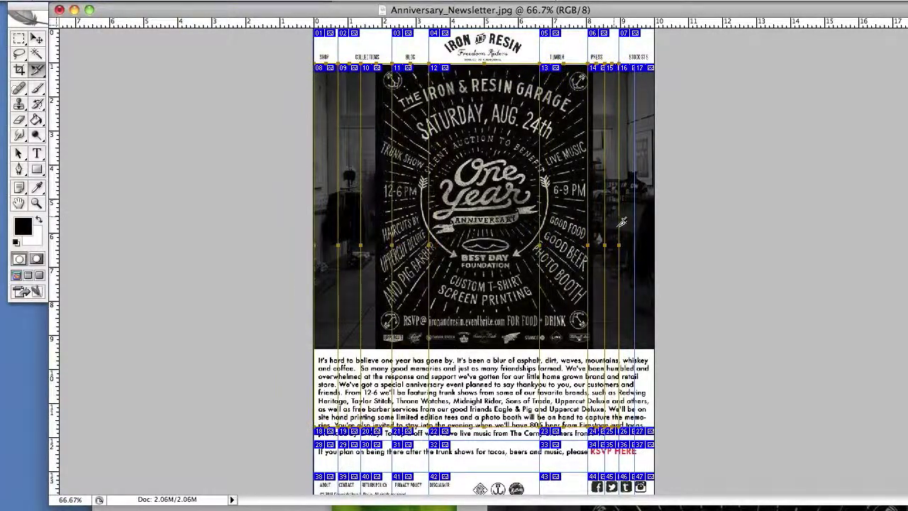
{"action": "right_click", "coordinate": [502, 213]}
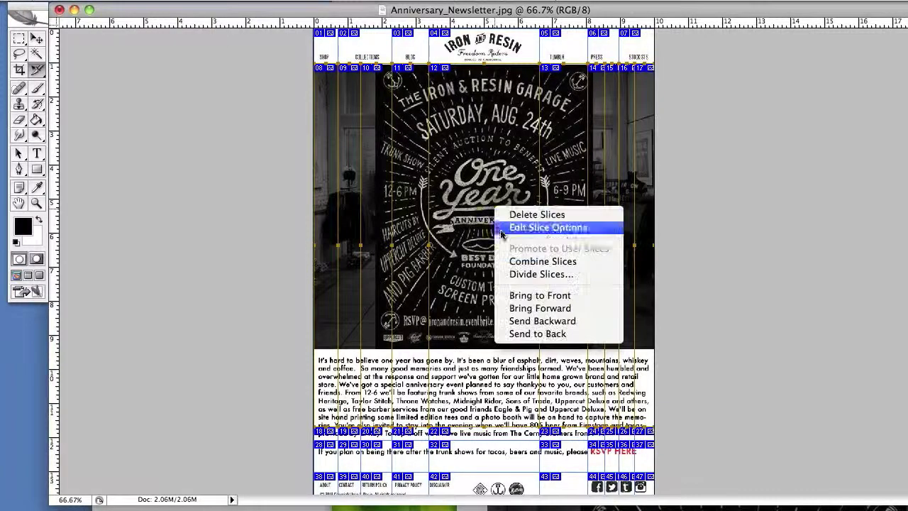
{"action": "left_click", "coordinate": [539, 259]}
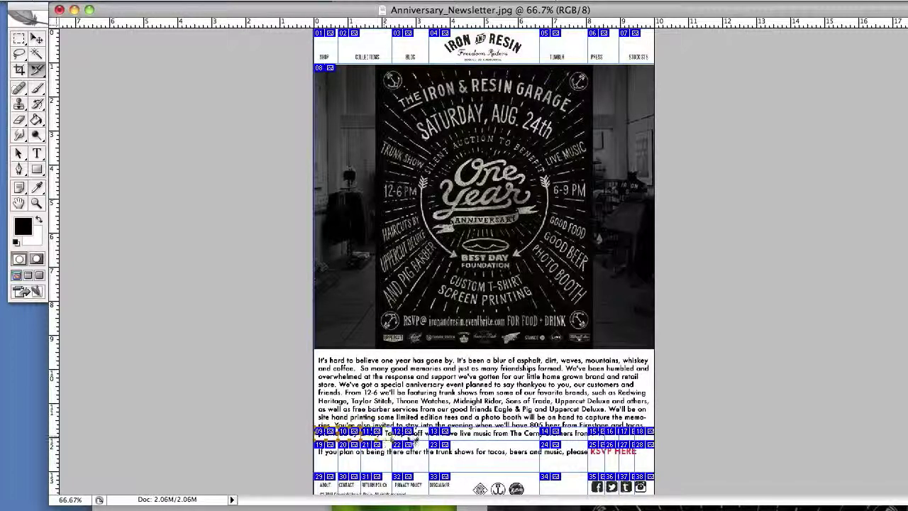
Combine the RSVP sentence strip's slices into one slice, 12.
{"action": "scroll", "coordinate": [487, 442], "scroll_direction": "down", "scroll_amount": 1}
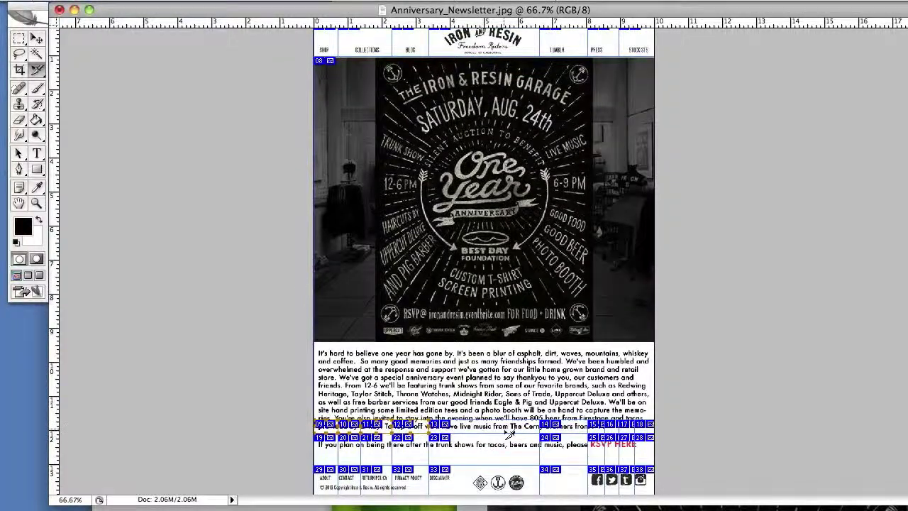
{"action": "right_click", "coordinate": [418, 430]}
{"action": "left_click", "coordinate": [464, 478]}
Delete the leftover slices on the right and select the wide footer slice 18.
{"action": "right_click", "coordinate": [505, 431]}
{"action": "left_click", "coordinate": [508, 433]}
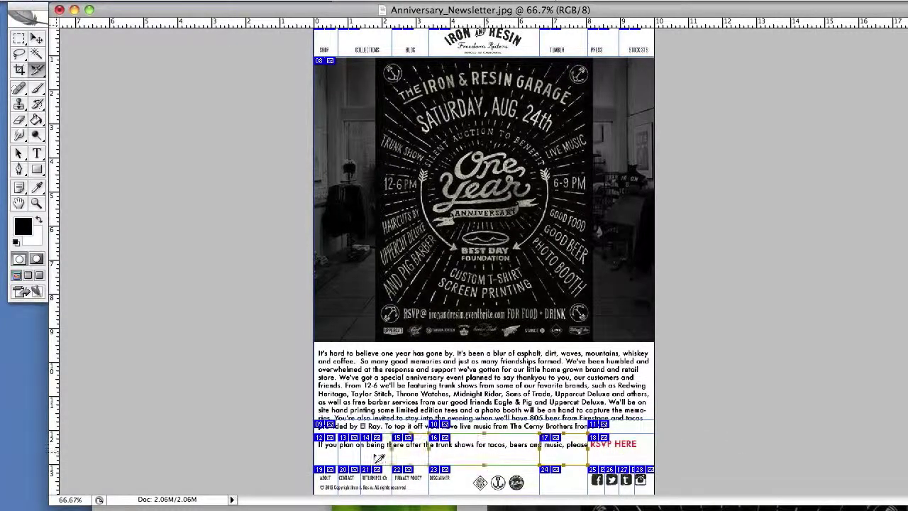
{"action": "left_click", "coordinate": [454, 488]}
{"action": "scroll", "coordinate": [696, 329], "scroll_direction": "up", "scroll_amount": 1}
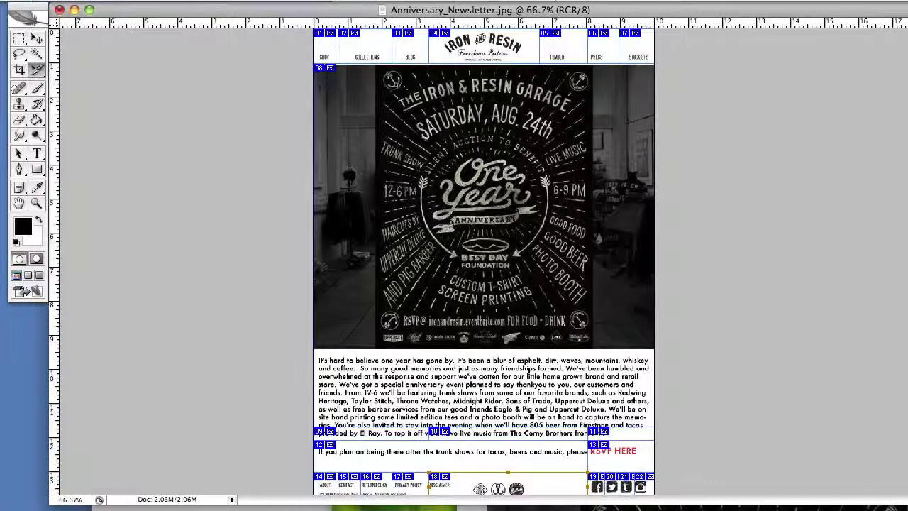
Open a new Safari tab and load ironandresin.com.
{"action": "key", "text": "super+Tab"}
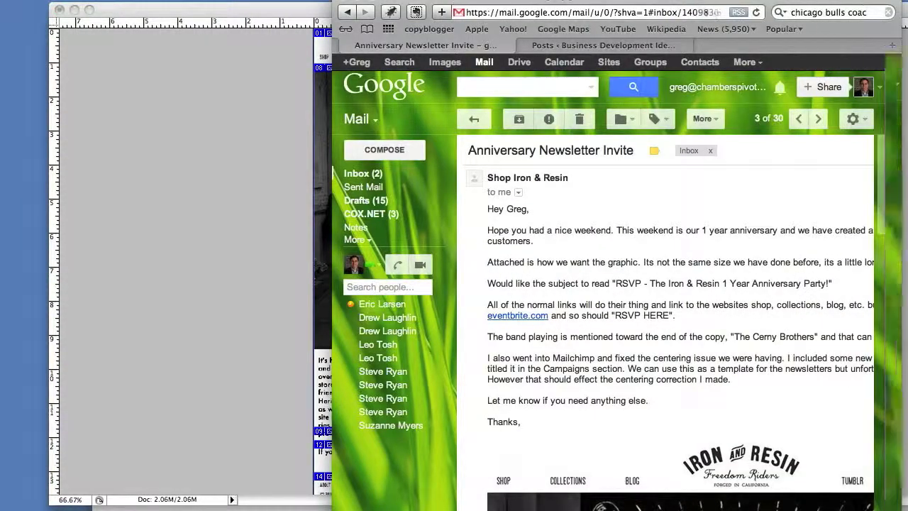
{"action": "scroll", "coordinate": [676, 131], "scroll_direction": "right", "scroll_amount": 5}
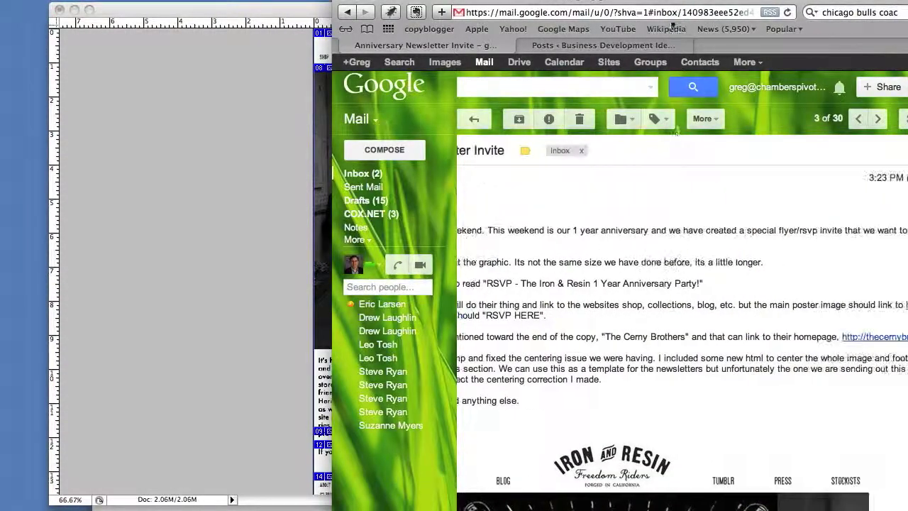
{"action": "key", "text": "super+t"}
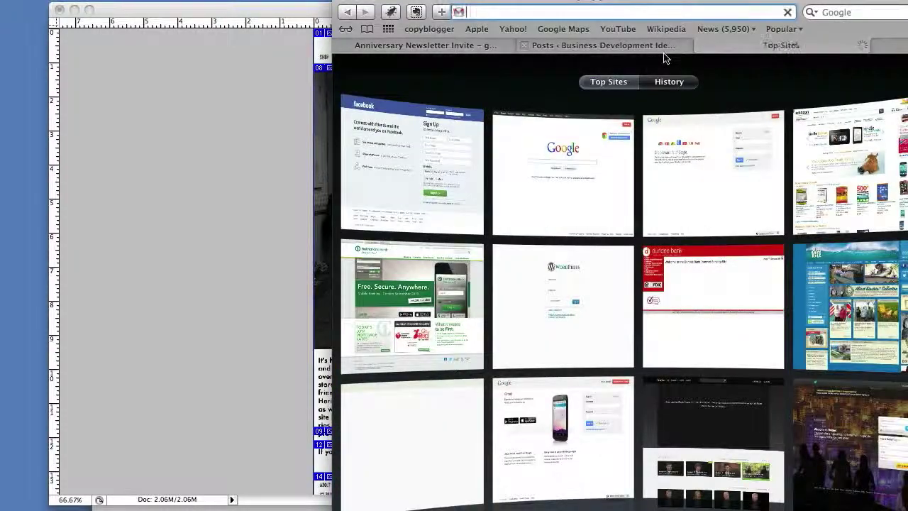
{"action": "type", "text": "old"}
{"action": "key", "text": "BackSpace"}
{"action": "key", "text": "BackSpace"}
{"action": "key", "text": "BackSpace"}
{"action": "key", "text": "BackSpace"}
{"action": "type", "text": "iron"}
{"action": "key", "text": "Return"}
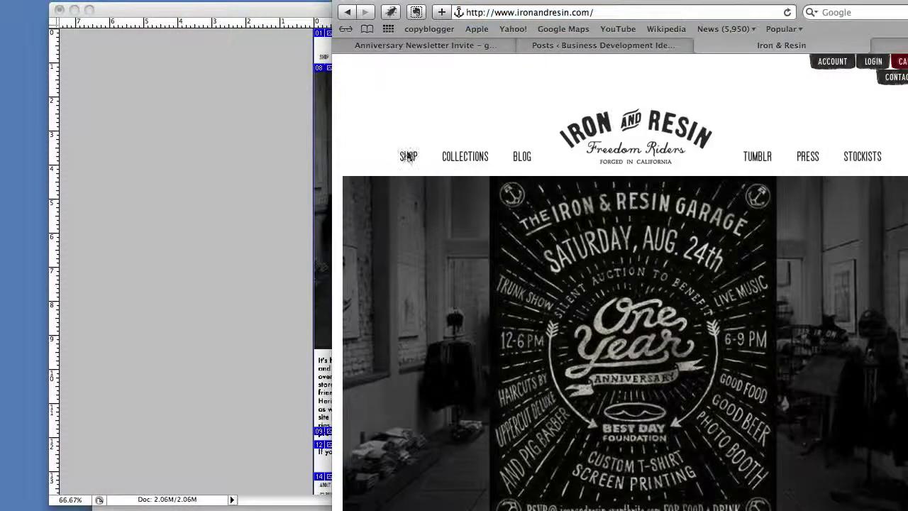
{"action": "right_click", "coordinate": [409, 160]}
{"action": "left_click", "coordinate": [446, 260]}
{"action": "left_click", "coordinate": [267, 188]}
{"action": "double_click", "coordinate": [328, 55]}
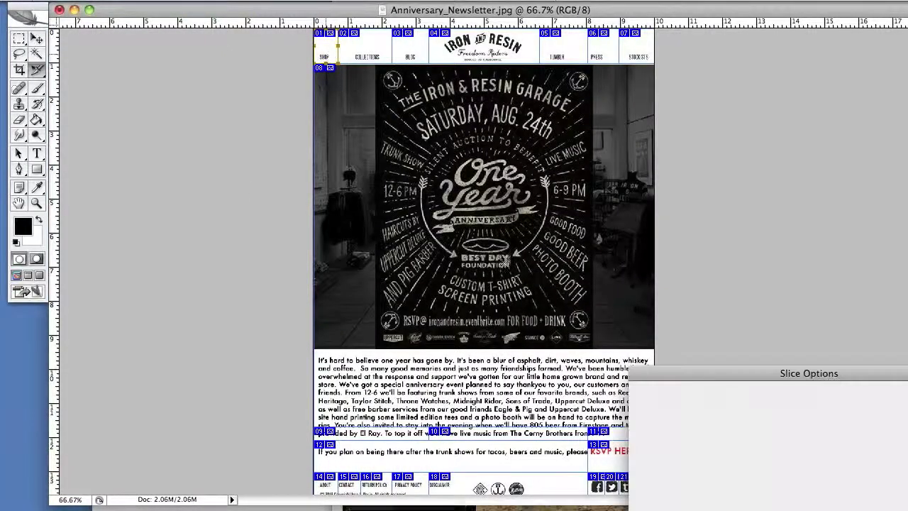
{"action": "key", "text": "super+v"}
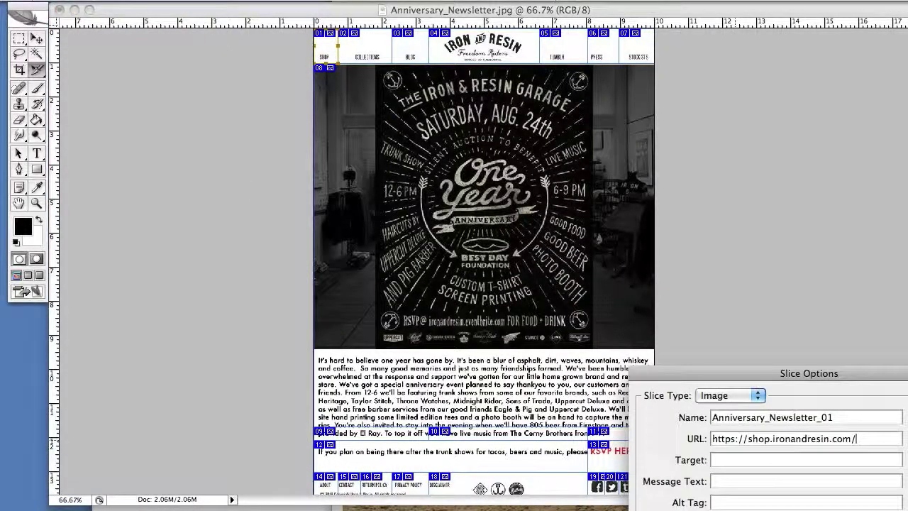
{"action": "left_click_drag", "start_coordinate": [748, 373], "coordinate": [627, 208]}
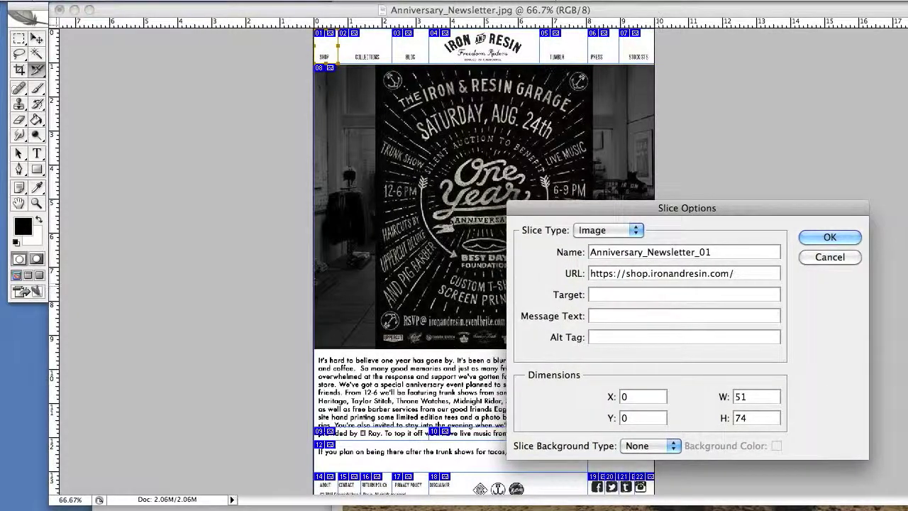
{"action": "key", "text": "Tab"}
{"action": "key", "text": "Tab"}
{"action": "key", "text": "Tab"}
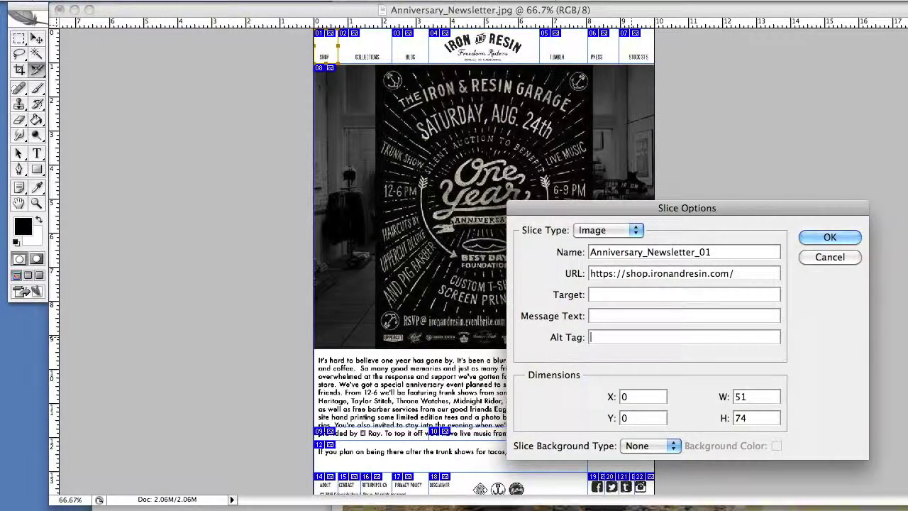
{"action": "type", "text": "SHOP"}
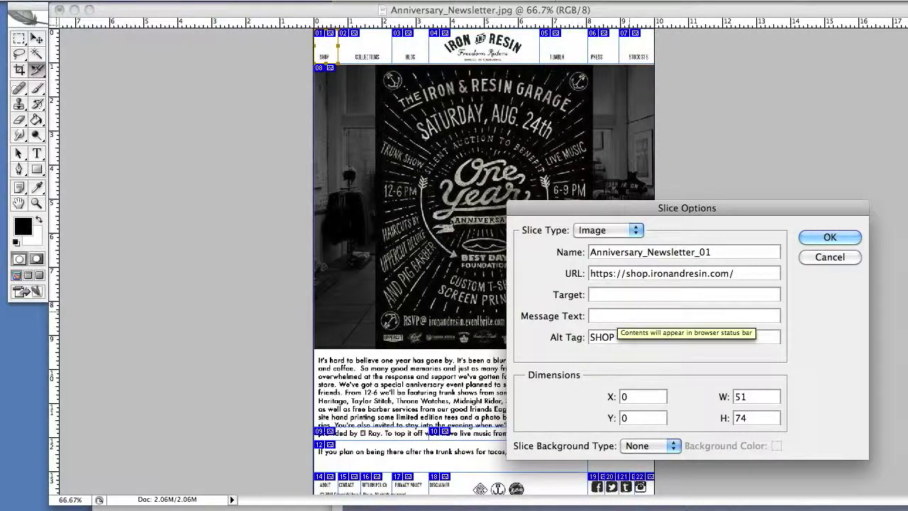
{"action": "left_click", "coordinate": [830, 238]}
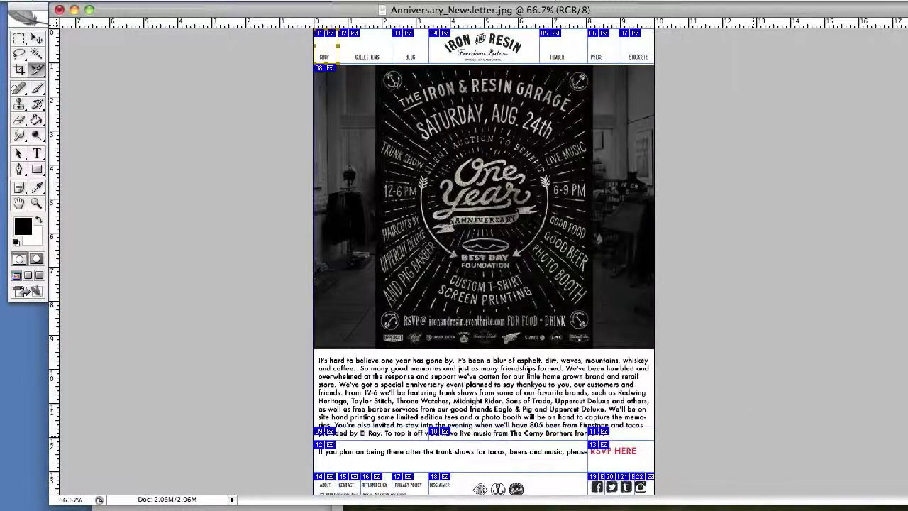
{"action": "key", "text": "super+Tab"}
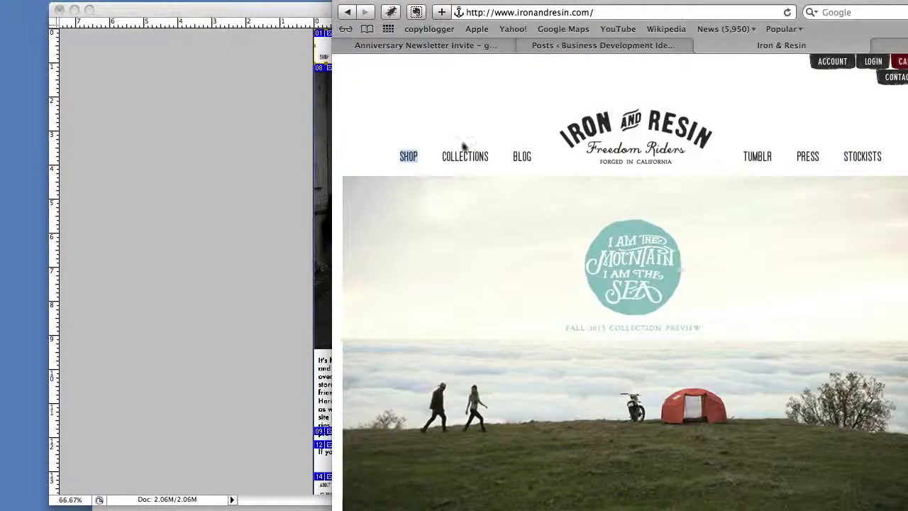
{"action": "right_click", "coordinate": [464, 159]}
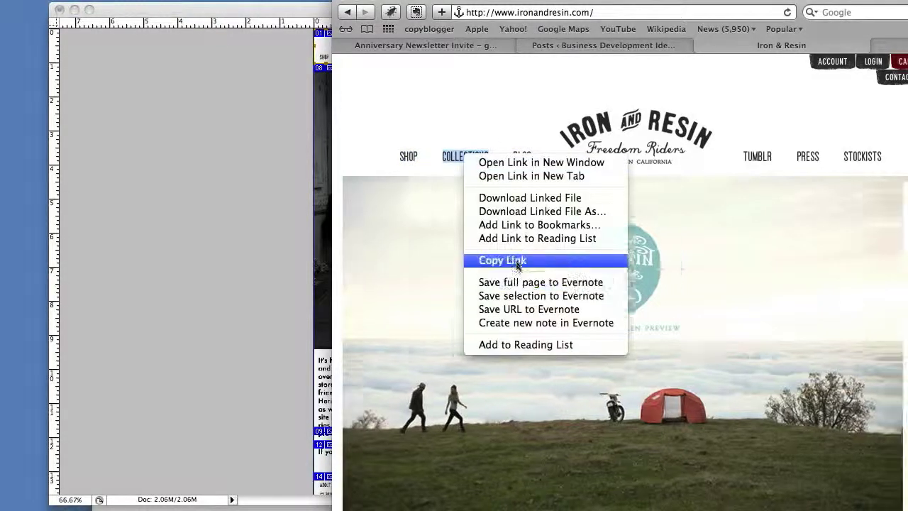
{"action": "left_click", "coordinate": [501, 259]}
{"action": "left_click", "coordinate": [295, 250]}
{"action": "double_click", "coordinate": [377, 60]}
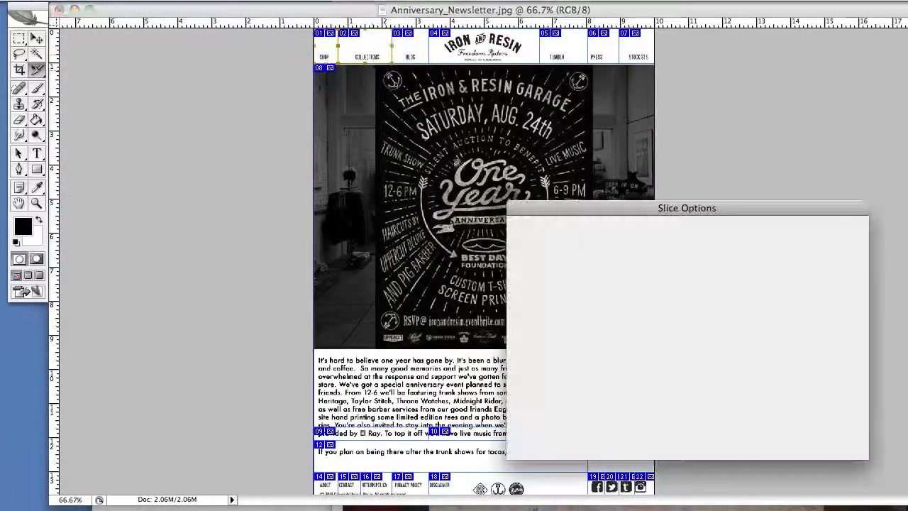
{"action": "key", "text": "super+v"}
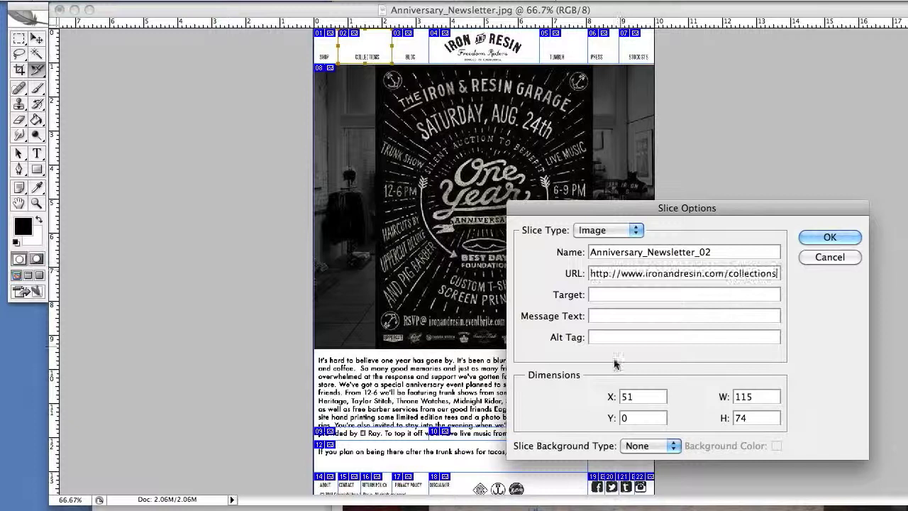
{"action": "left_click", "coordinate": [616, 338]}
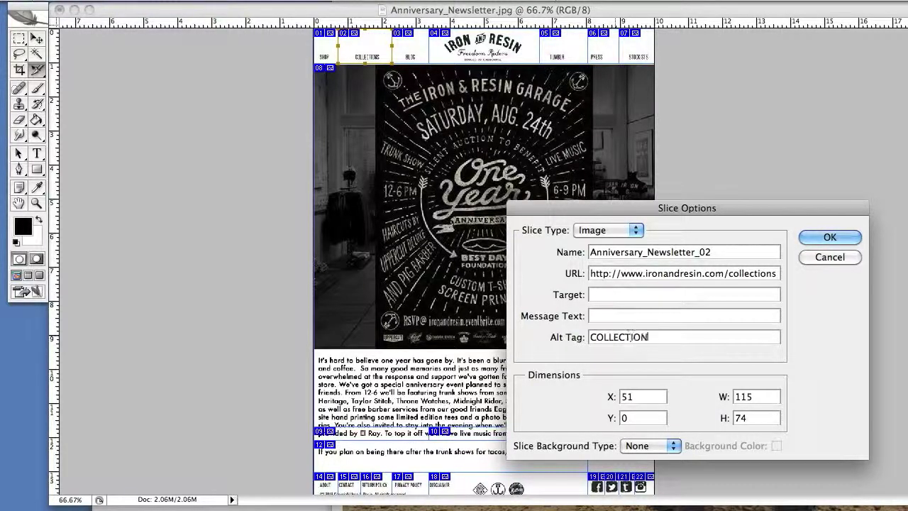
{"action": "left_click", "coordinate": [826, 240]}
Copy the BLOG link's address from the Iron & Resin website.
{"action": "key", "text": "super+Tab"}
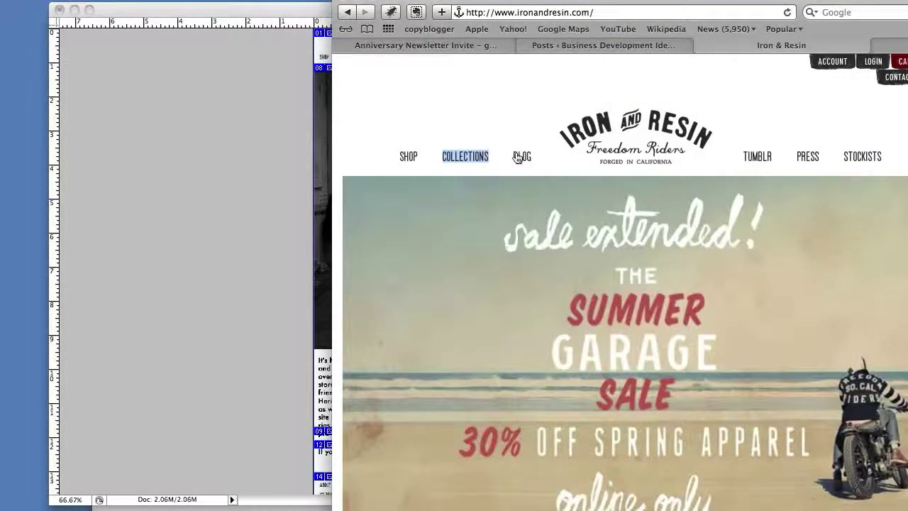
{"action": "right_click", "coordinate": [517, 157]}
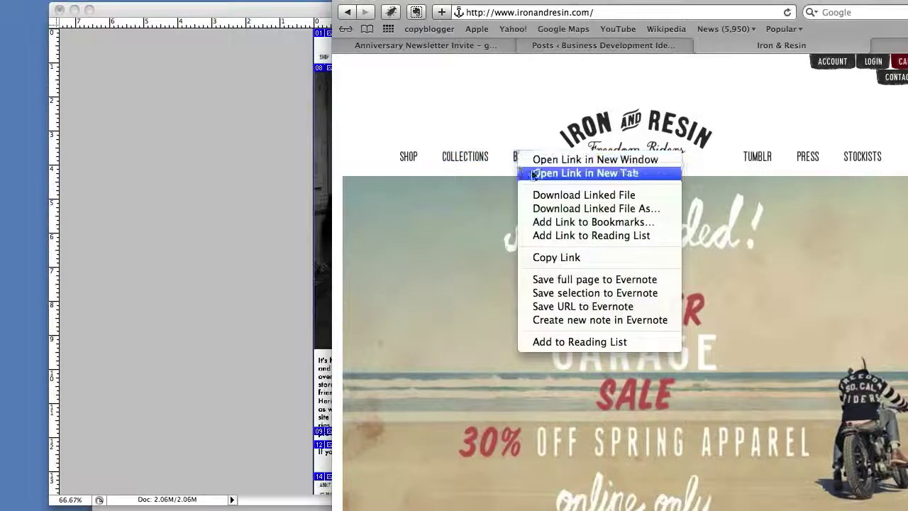
{"action": "left_click", "coordinate": [557, 258]}
{"action": "left_click", "coordinate": [211, 241]}
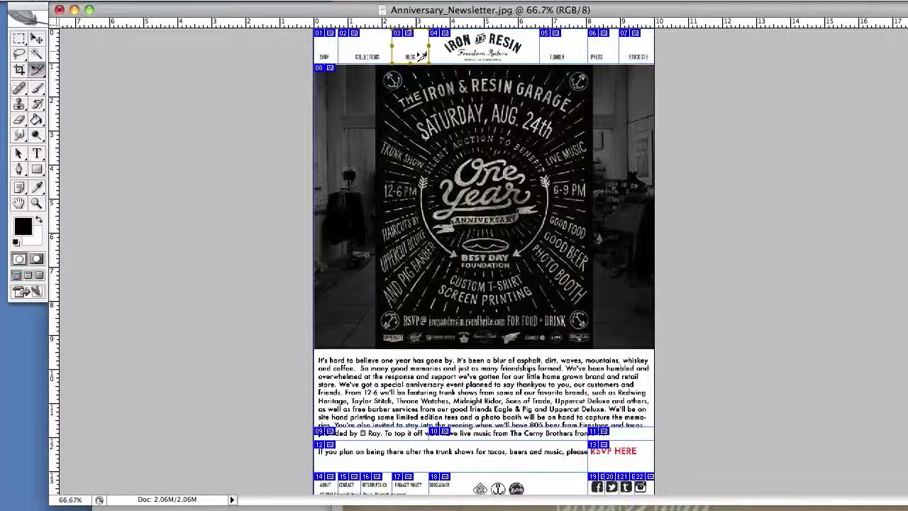
Paste the copied BLOG link as slice 03's URL and apply it.
{"action": "double_click", "coordinate": [412, 50]}
{"action": "left_click", "coordinate": [639, 273]}
{"action": "key", "text": "super+v"}
{"action": "key", "text": "Return"}
{"action": "key", "text": "super+Tab"}
{"action": "key", "text": "super+Tab"}
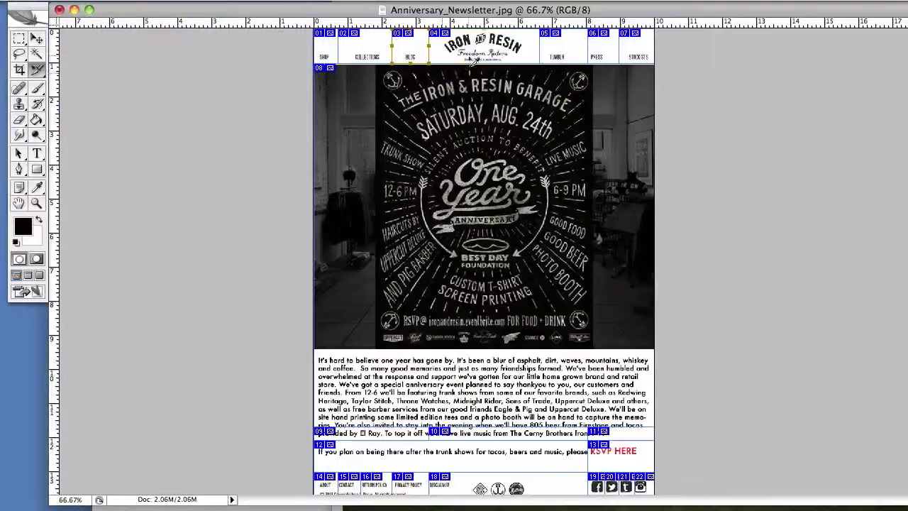
Link the logo slice to the home page with alt text 'IRON & RESIN'.
{"action": "double_click", "coordinate": [484, 46]}
{"action": "left_click", "coordinate": [639, 273]}
{"action": "key", "text": "super+v"}
{"action": "left_click", "coordinate": [639, 337]}
{"action": "type", "text": "IRON & RESIN"}
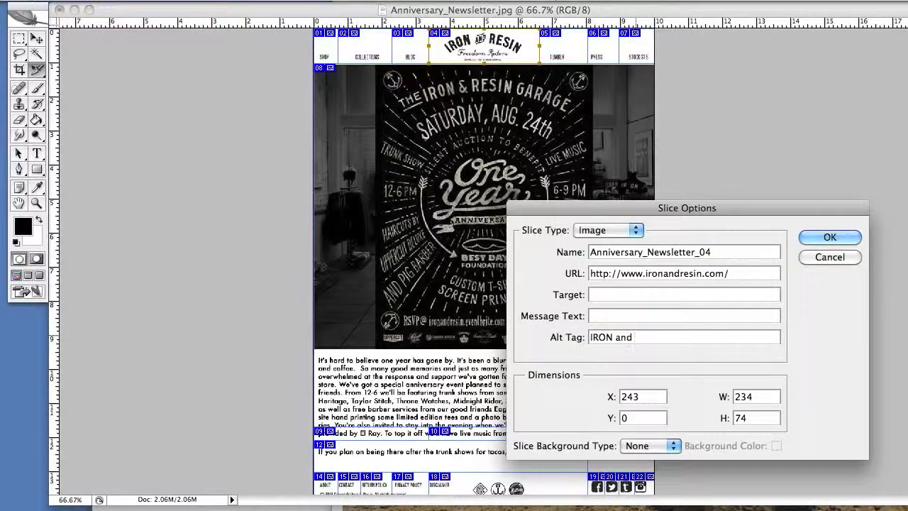
{"action": "key", "text": "Return"}
Copy the TUMBLR link from the website and set it as the TUMBLR slice's URL.
{"action": "double_click", "coordinate": [564, 48]}
{"action": "key", "text": "super+Tab"}
{"action": "right_click", "coordinate": [756, 152]}
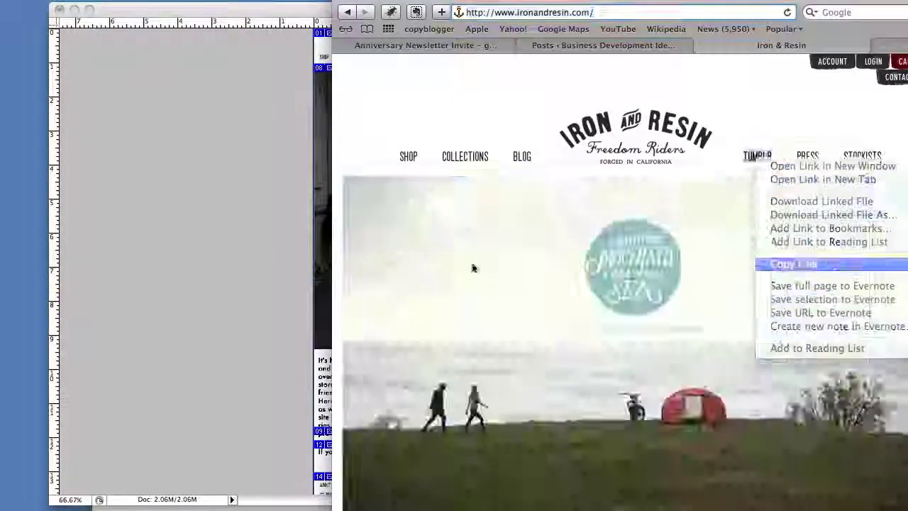
{"action": "left_click", "coordinate": [794, 262]}
{"action": "key", "text": "super+Tab"}
{"action": "left_click", "coordinate": [639, 273]}
{"action": "key", "text": "super+v"}
{"action": "key", "text": "Return"}
Link the PRESS slice, then give STOCKISTS the locations URL and alt text STOCKISTS.
{"action": "double_click", "coordinate": [603, 49]}
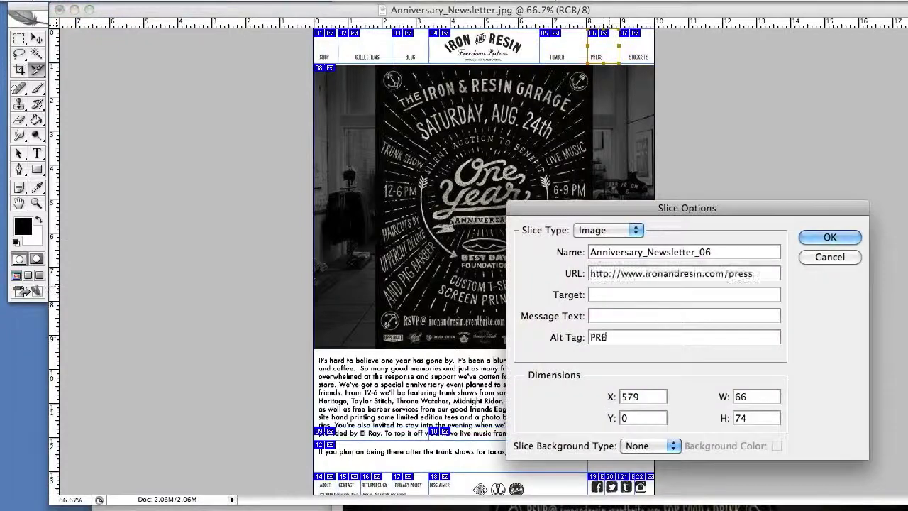
{"action": "key", "text": "super+Tab"}
{"action": "key", "text": "super+Tab"}
{"action": "double_click", "coordinate": [637, 48]}
{"action": "left_click", "coordinate": [639, 273]}
{"action": "key", "text": "super+v"}
{"action": "left_click", "coordinate": [638, 337]}
{"action": "key", "text": "super+v"}
{"action": "key", "text": "super+a"}
{"action": "type", "text": "STOCKISTS"}
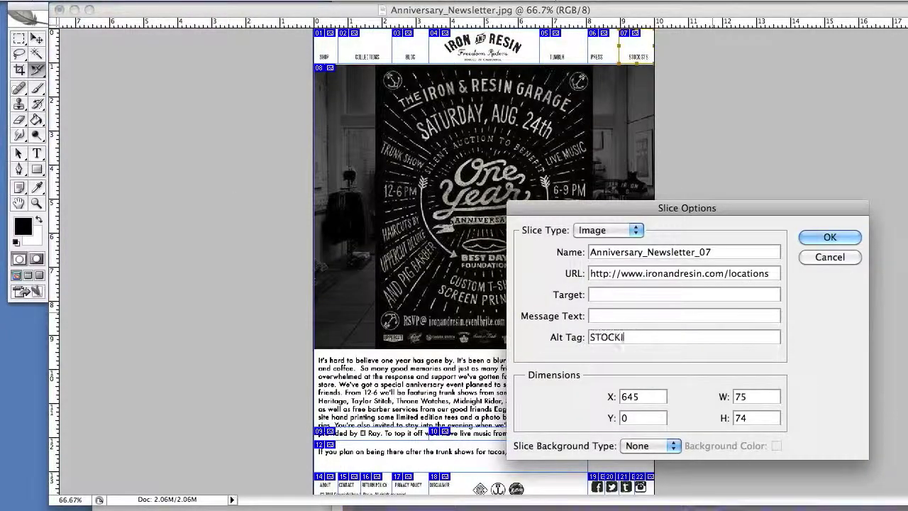
{"action": "key", "text": "Return"}
{"action": "key", "text": "super+Tab"}
{"action": "left_click", "coordinate": [426, 45]}
{"action": "scroll", "coordinate": [567, 317], "scroll_direction": "right", "scroll_amount": 5}
{"action": "left_click_drag", "start_coordinate": [738, 304], "coordinate": [841, 304]}
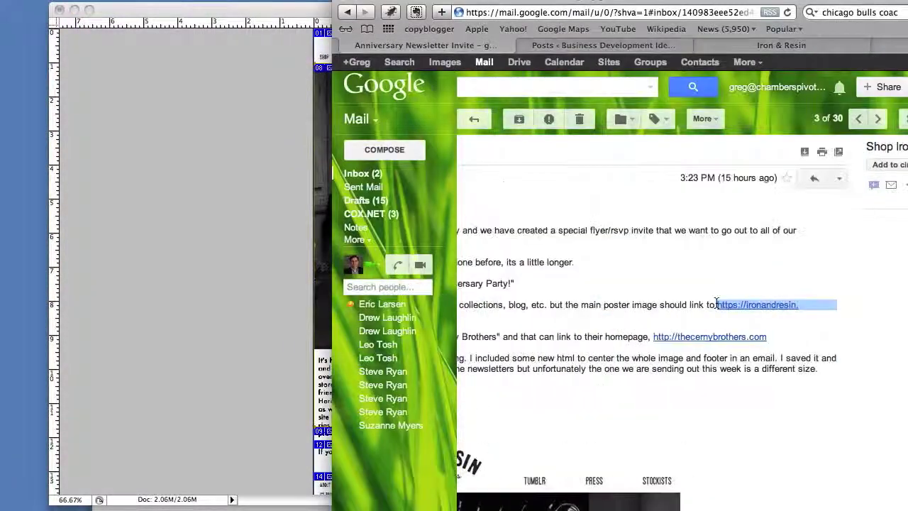
{"action": "key", "text": "super+c"}
{"action": "key", "text": "super+Tab"}
{"action": "double_click", "coordinate": [609, 277]}
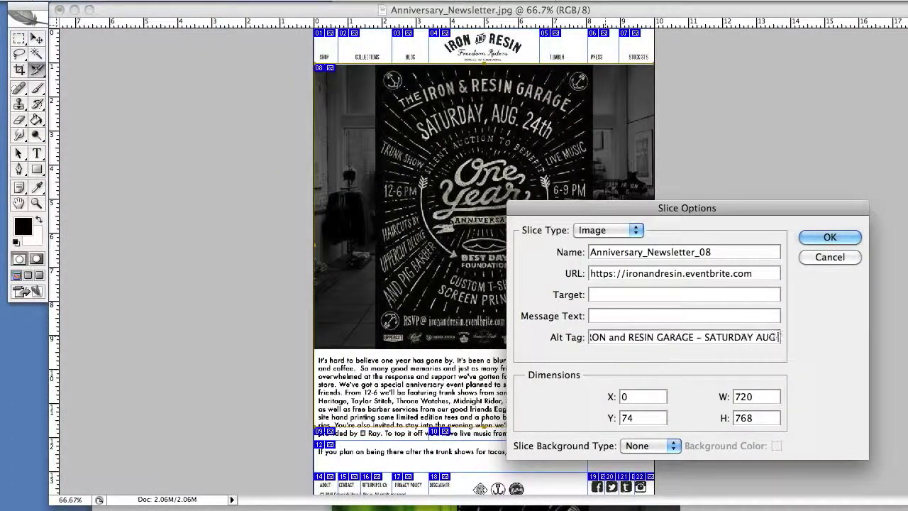
Confirm the poster slice, then link the Cerny Brothers slice to the band's homepage URL from the email.
{"action": "key", "text": "Return"}
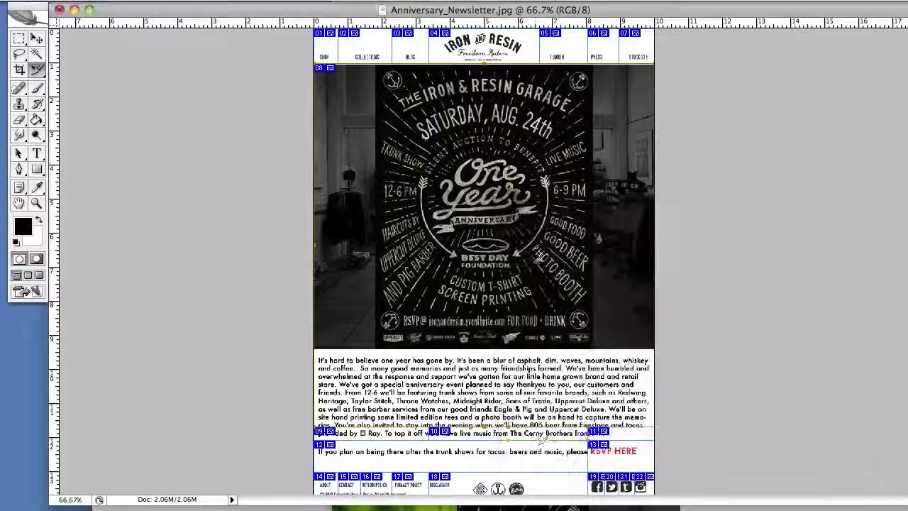
{"action": "double_click", "coordinate": [497, 432]}
{"action": "key", "text": "super+Tab"}
{"action": "left_click_drag", "start_coordinate": [653, 337], "coordinate": [767, 337]}
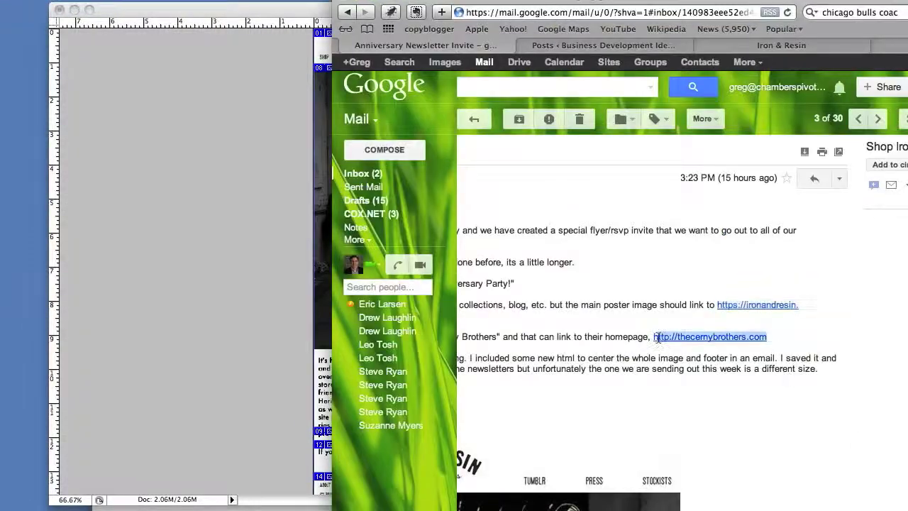
{"action": "key", "text": "super+c"}
{"action": "key", "text": "super+Tab"}
{"action": "key", "text": "super+v"}
{"action": "key", "text": "Return"}
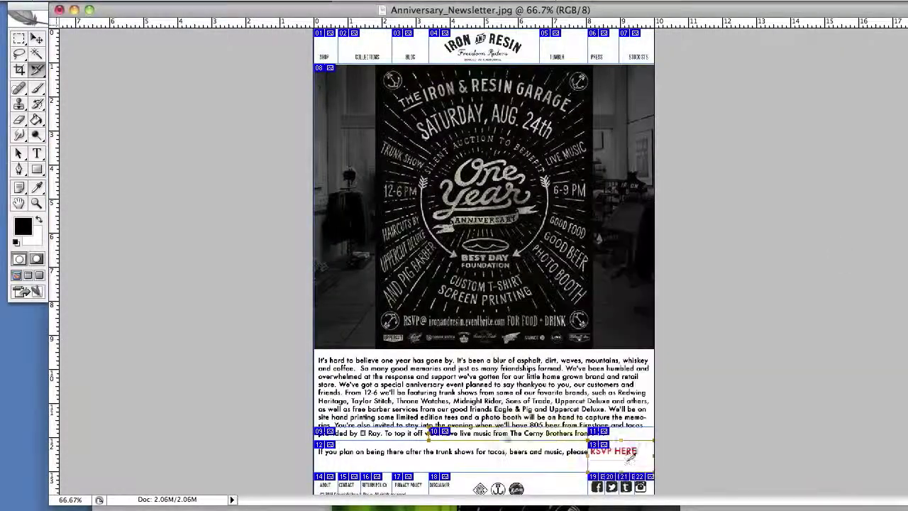
Link the RSVP HERE slice to the Eventbrite RSVP URL copied from the email.
{"action": "key", "text": "super+Tab"}
{"action": "left_click_drag", "start_coordinate": [468, 315], "coordinate": [855, 305]}
{"action": "key", "text": "super+c"}
{"action": "key", "text": "super+Tab"}
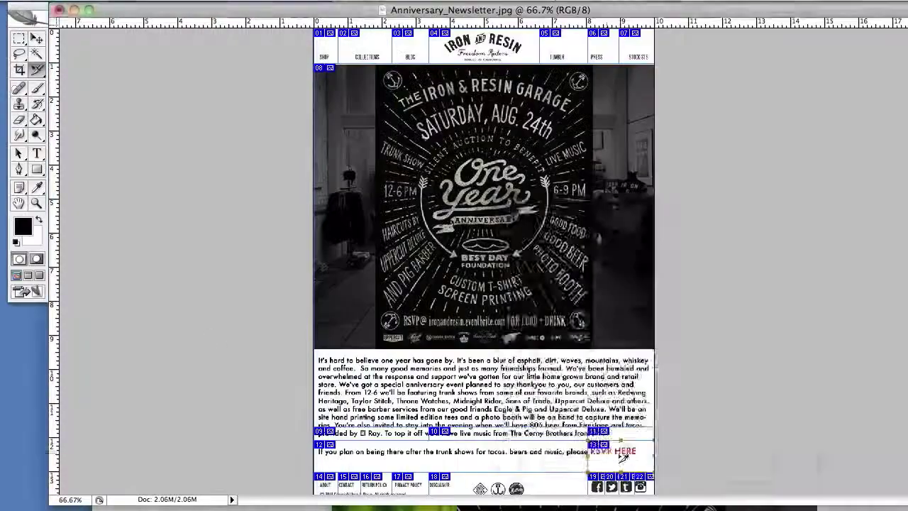
{"action": "double_click", "coordinate": [620, 488]}
{"action": "key", "text": "super+v"}
{"action": "key", "text": "Return"}
Link the ABOUT footer slice to the website's about page, with alt text 'A'.
{"action": "key", "text": "super+Tab"}
{"action": "key", "text": "super+c"}
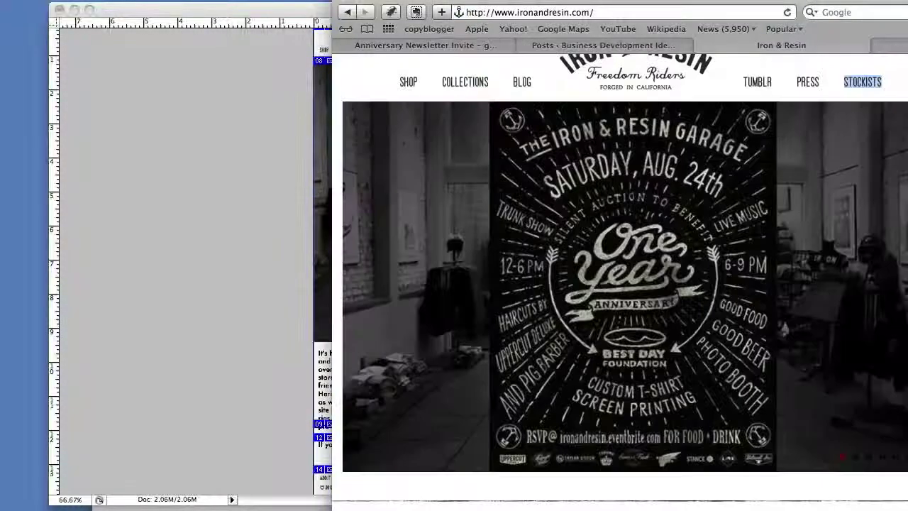
{"action": "key", "text": "super+Tab"}
{"action": "double_click", "coordinate": [327, 486]}
{"action": "key", "text": "super+v"}
{"action": "left_click", "coordinate": [639, 337]}
{"action": "type", "text": "A"}
{"action": "key", "text": "Return"}
Link the CONTACT footer slice to the contact page URL with alt text 'Contact'.
{"action": "key", "text": "super+Tab"}
{"action": "key", "text": "super+Tab"}
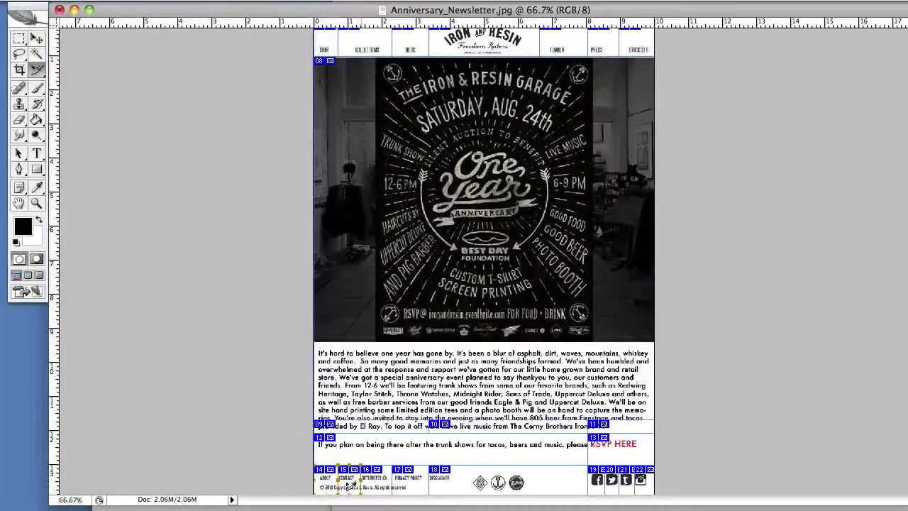
{"action": "double_click", "coordinate": [348, 482]}
{"action": "key", "text": "super+v"}
{"action": "type", "text": "Contact"}
{"action": "key", "text": "super+Tab"}
{"action": "right_click", "coordinate": [434, 490]}
{"action": "key", "text": "super+Tab"}
{"action": "double_click", "coordinate": [369, 483]}
{"action": "key", "text": "super+v"}
{"action": "type", "text": "Returns"}
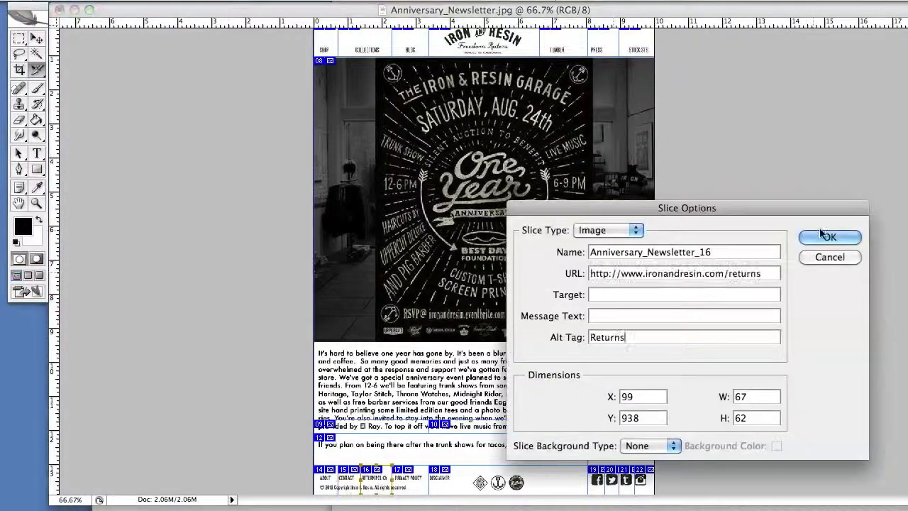
{"action": "key", "text": "Return"}
{"action": "key", "text": "super+Tab"}
{"action": "double_click", "coordinate": [408, 483]}
{"action": "key", "text": "super+v"}
{"action": "key", "text": "Return"}
{"action": "key", "text": "super+Tab"}
{"action": "key", "text": "super+Tab"}
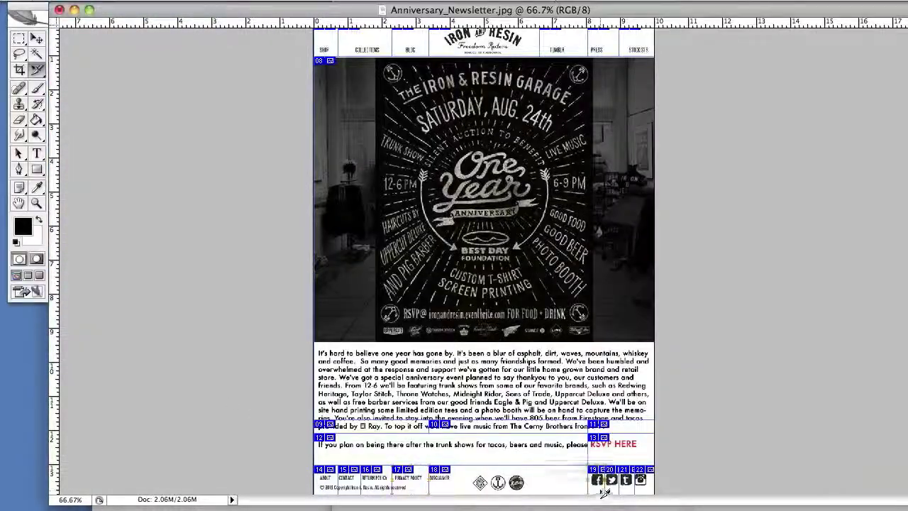
{"action": "double_click", "coordinate": [596, 481]}
{"action": "key", "text": "super+v"}
{"action": "key", "text": "Return"}
{"action": "key", "text": "super+Tab"}
{"action": "key", "text": "super+Tab"}
{"action": "double_click", "coordinate": [612, 480]}
{"action": "key", "text": "super+v"}
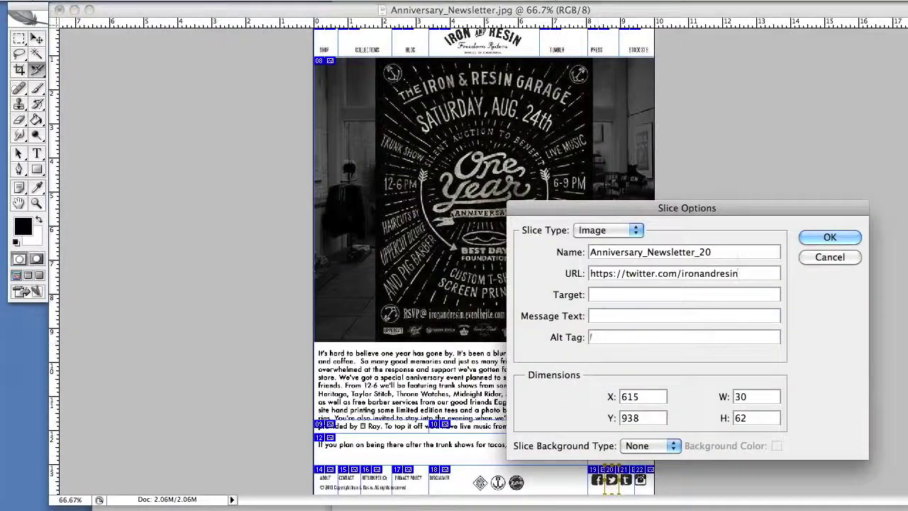
{"action": "key", "text": "Return"}
Link the Tumblr and Instagram icon slices to their pages, with alt texts 'TU' and 'PIN'.
{"action": "key", "text": "super+Tab"}
{"action": "key", "text": "super+Tab"}
{"action": "double_click", "coordinate": [625, 479]}
{"action": "key", "text": "super+v"}
{"action": "type", "text": "TU"}
{"action": "key", "text": "Return"}
{"action": "key", "text": "super+Tab"}
{"action": "key", "text": "super+Tab"}
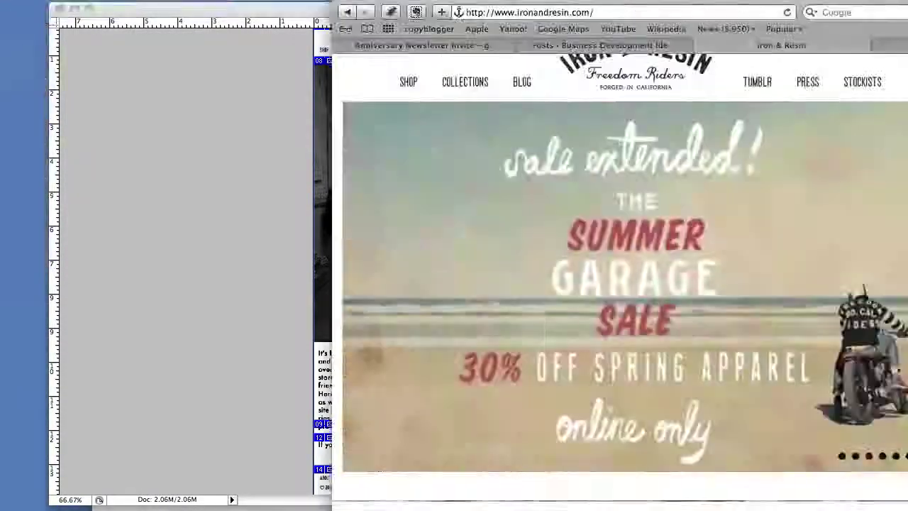
{"action": "double_click", "coordinate": [640, 480]}
{"action": "key", "text": "super+v"}
{"action": "type", "text": "PIN"}
{"action": "key", "text": "Return"}
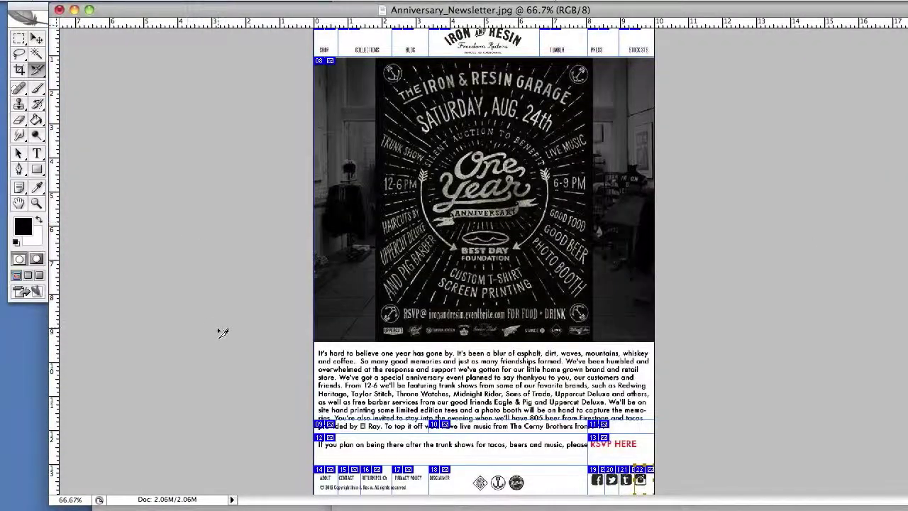
Reopen Photoshop's File menu after briefly dismissing it, heading toward Save for Web.
{"action": "scroll", "coordinate": [272, 269], "scroll_direction": "up", "scroll_amount": 1}
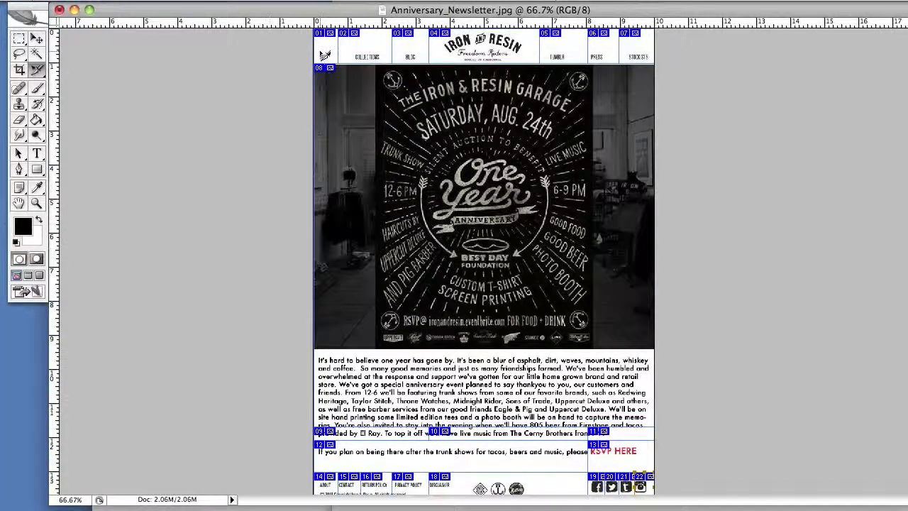
{"action": "scroll", "coordinate": [475, 404], "scroll_direction": "down", "scroll_amount": 1}
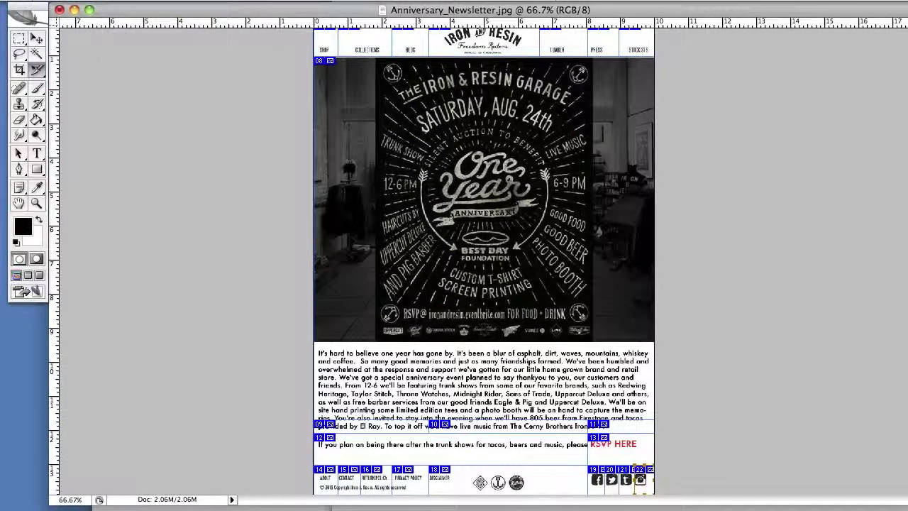
{"action": "left_click", "coordinate": [99, 0]}
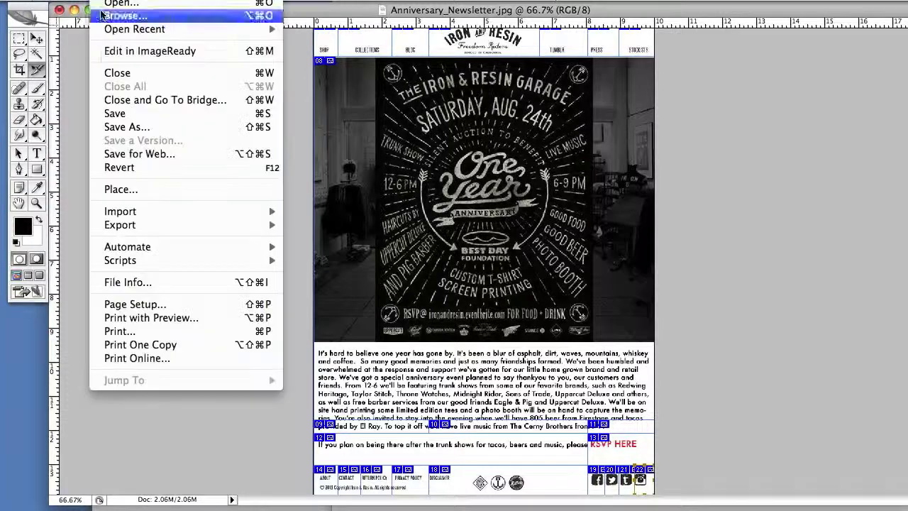
{"action": "left_click", "coordinate": [111, 155]}
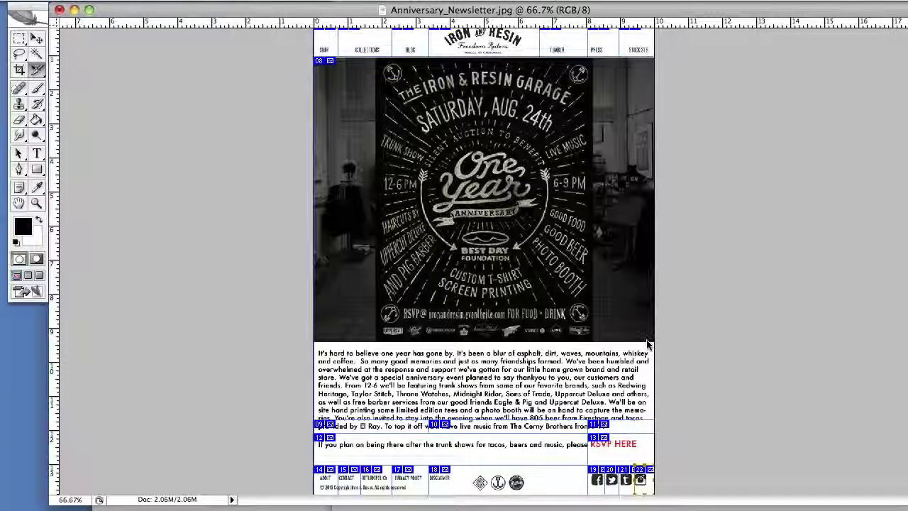
{"action": "left_click", "coordinate": [99, 1]}
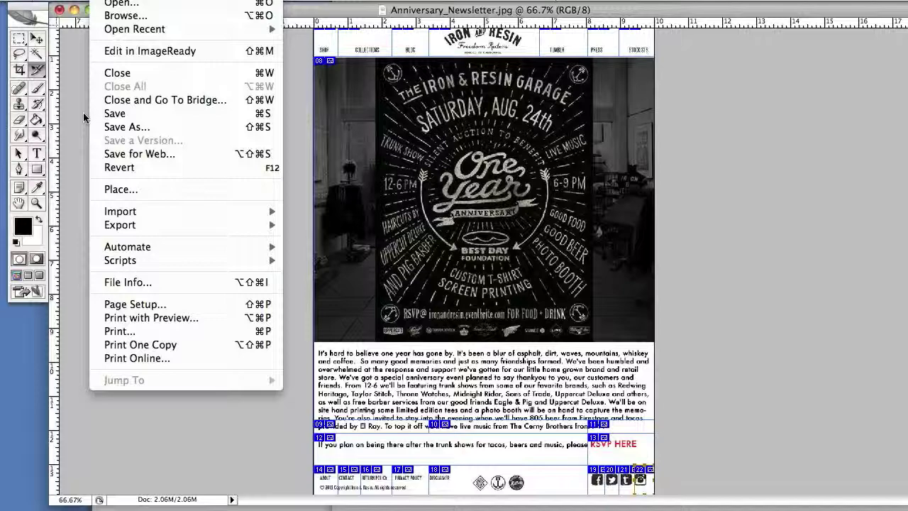
Open Save for Web and switch the output format from PNG-24 to JPEG.
{"action": "left_click", "coordinate": [156, 154]}
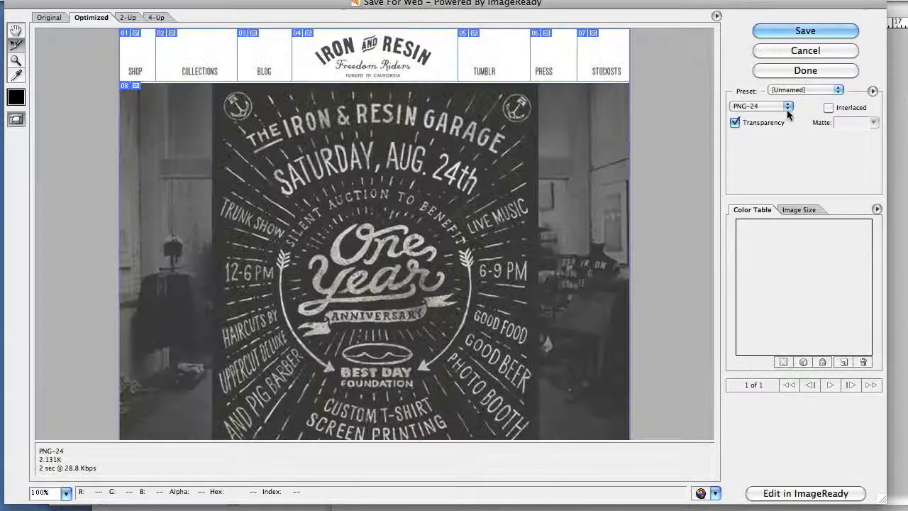
{"action": "left_click", "coordinate": [788, 106]}
{"action": "left_click", "coordinate": [759, 88]}
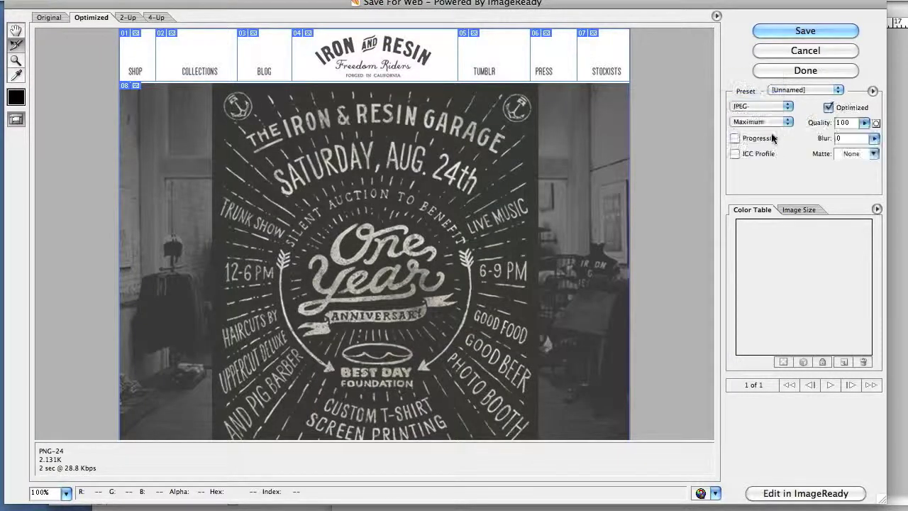
{"action": "key", "text": "super+z"}
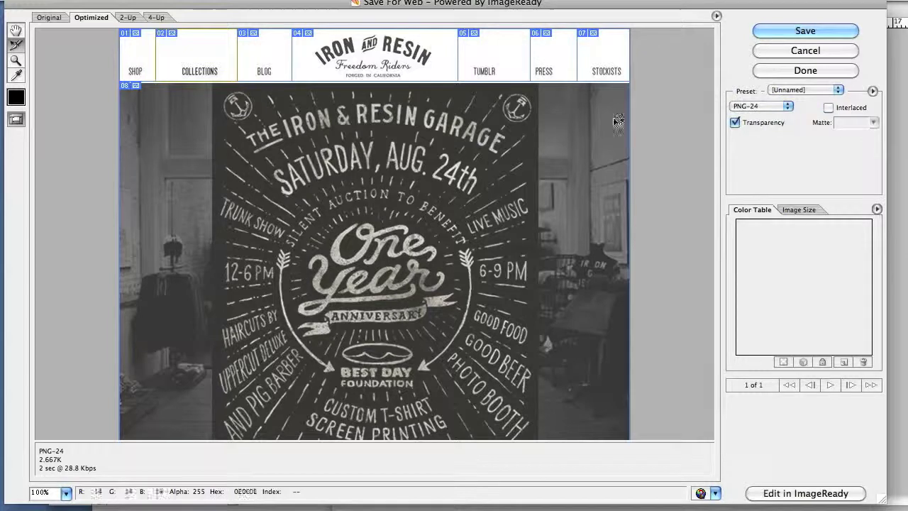
{"action": "left_click", "coordinate": [789, 106]}
{"action": "left_click", "coordinate": [789, 108]}
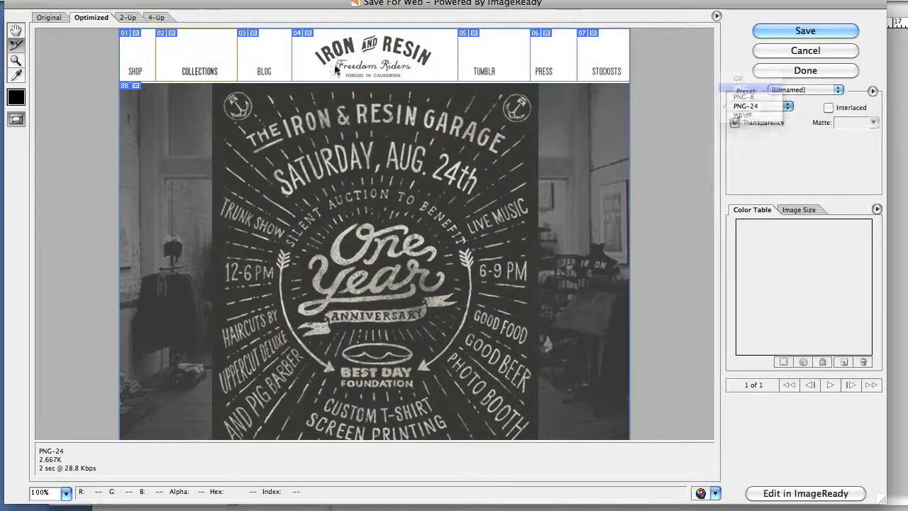
{"action": "key", "text": "super+z"}
{"action": "key", "text": "super+z"}
{"action": "left_click", "coordinate": [787, 106]}
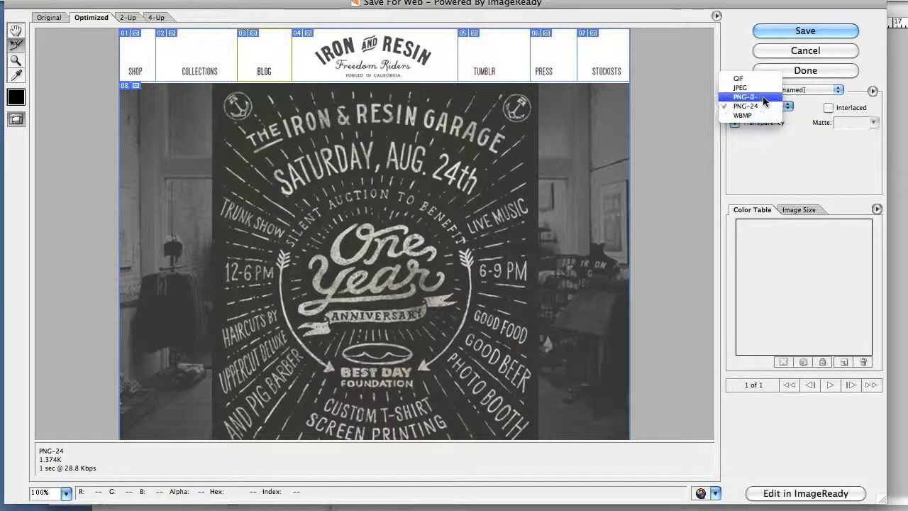
{"action": "left_click", "coordinate": [759, 88]}
Compare JPEG against PNG-24 previews, settling on JPEG at Maximum, Quality 100.
{"action": "key", "text": "super+z"}
{"action": "left_click", "coordinate": [787, 105]}
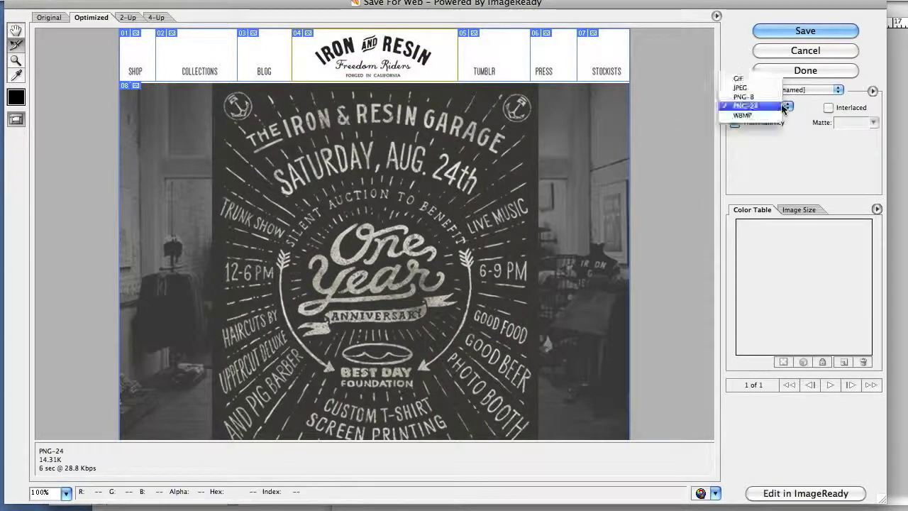
{"action": "left_click", "coordinate": [745, 87]}
{"action": "key", "text": "super+z"}
{"action": "left_click", "coordinate": [787, 106]}
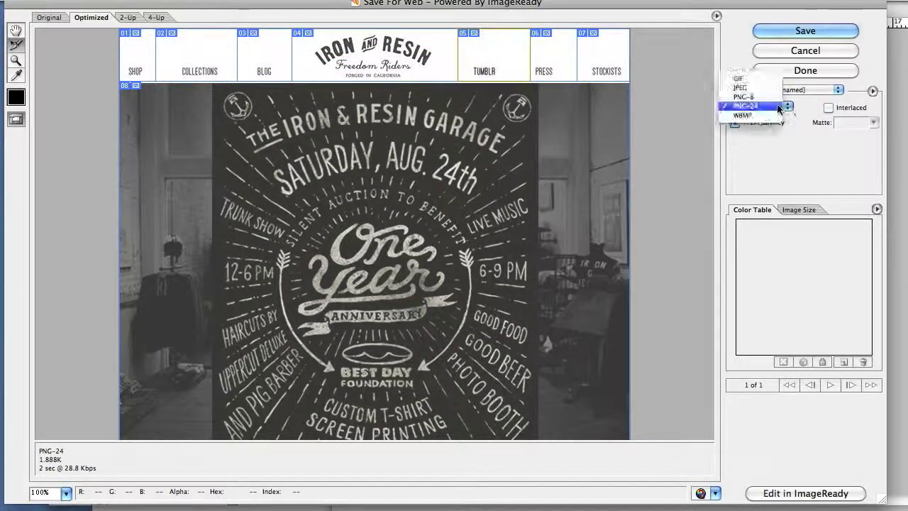
{"action": "key", "text": "super+z"}
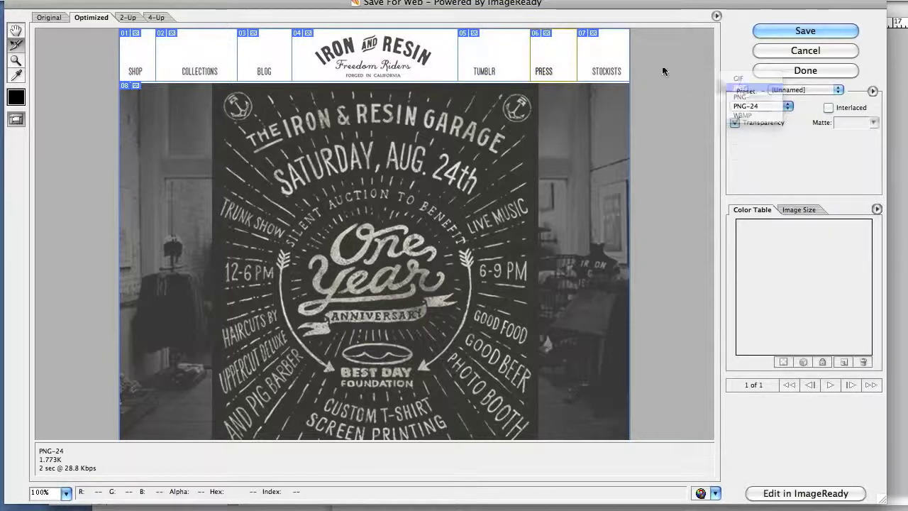
{"action": "key", "text": "super+z"}
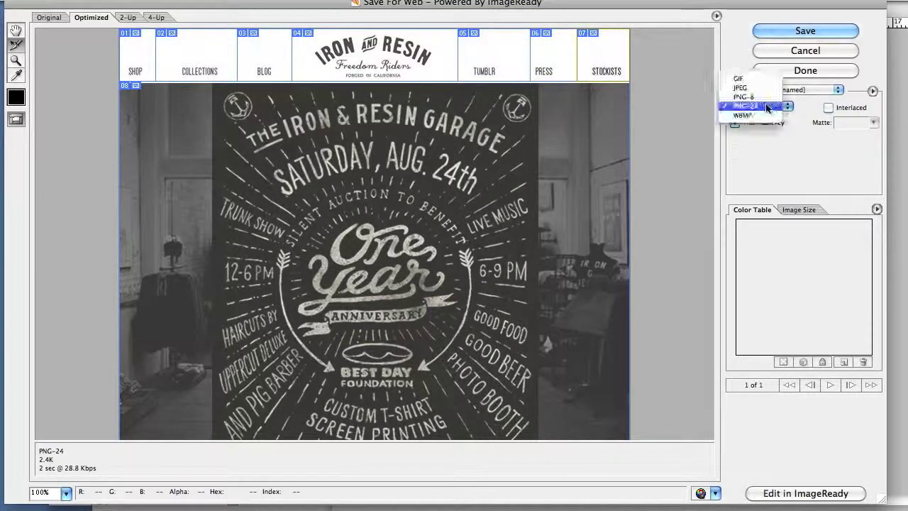
{"action": "left_click", "coordinate": [740, 87]}
{"action": "key", "text": "super+0"}
{"action": "key", "text": "super+z"}
{"action": "left_click", "coordinate": [787, 106]}
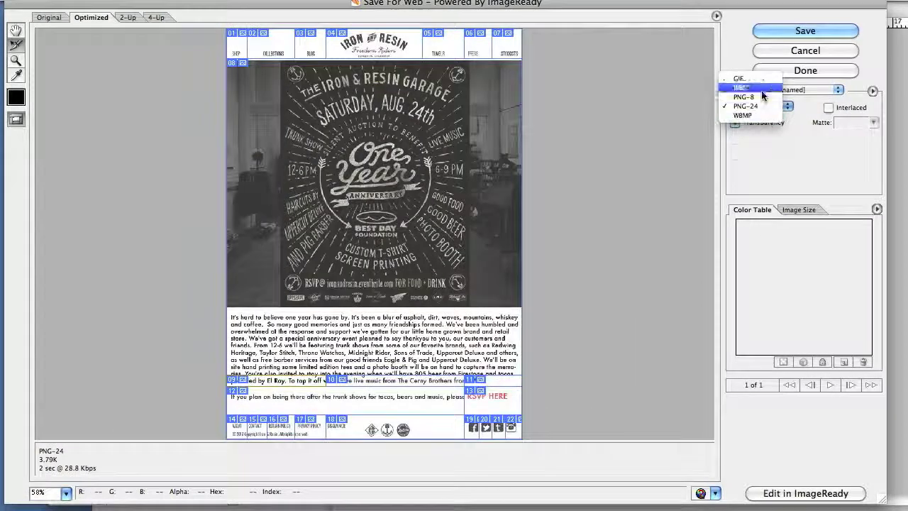
{"action": "left_click", "coordinate": [761, 88]}
{"action": "key", "text": "super+z"}
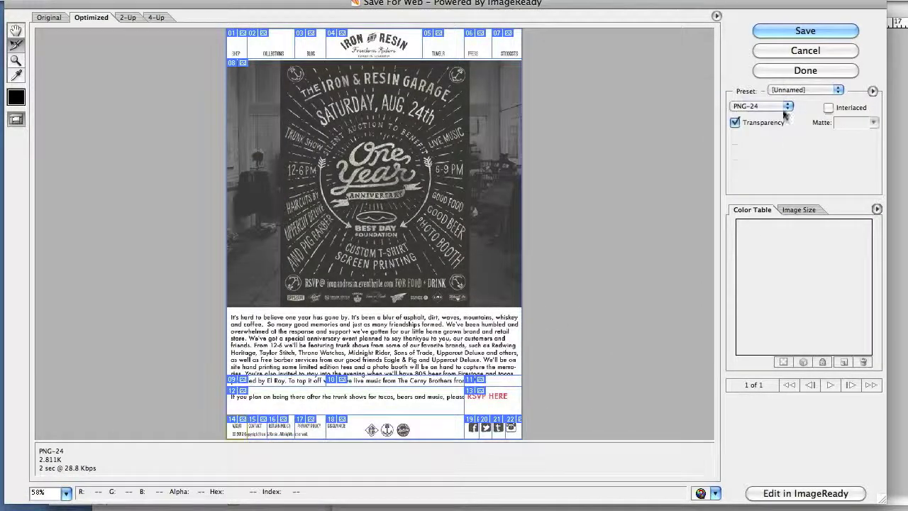
{"action": "left_click", "coordinate": [788, 106]}
{"action": "left_click", "coordinate": [755, 88]}
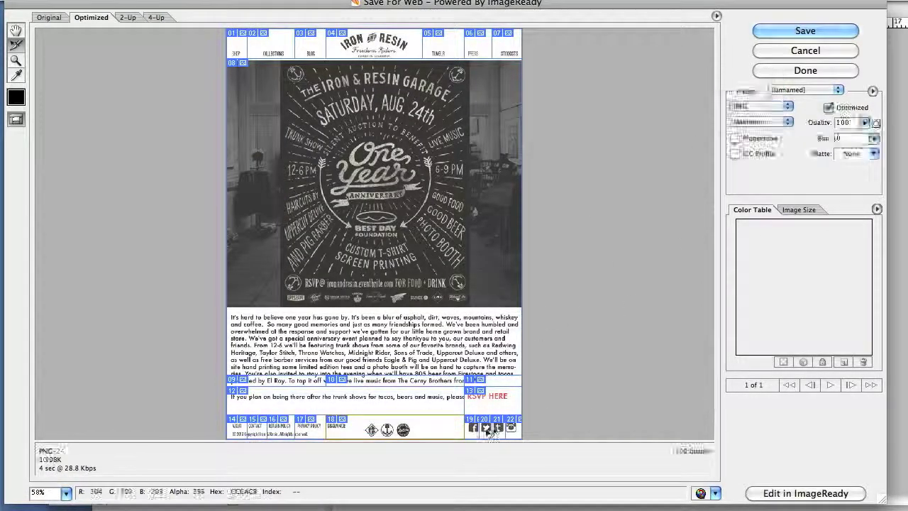
{"action": "key", "text": "super+z"}
{"action": "key", "text": "super+z"}
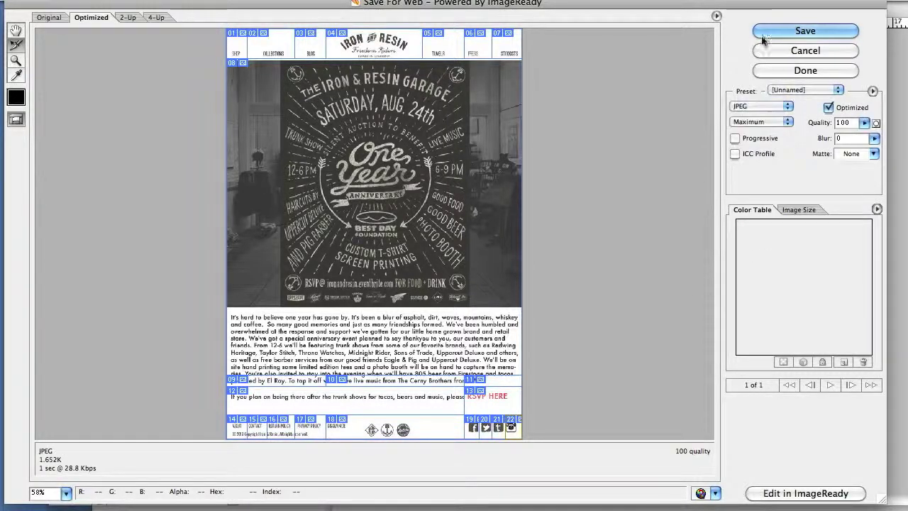
Choose to save the optimized newsletter as HTML and Images.
{"action": "left_click", "coordinate": [762, 36]}
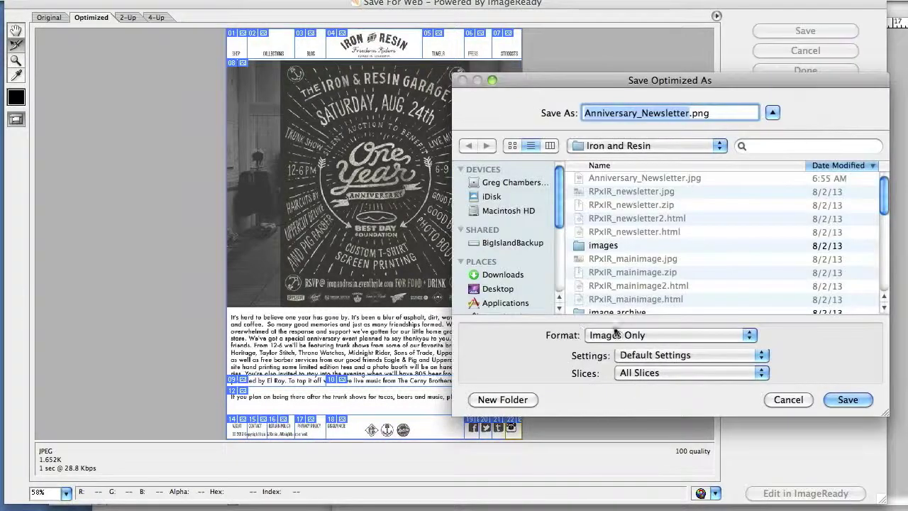
{"action": "left_click", "coordinate": [609, 337]}
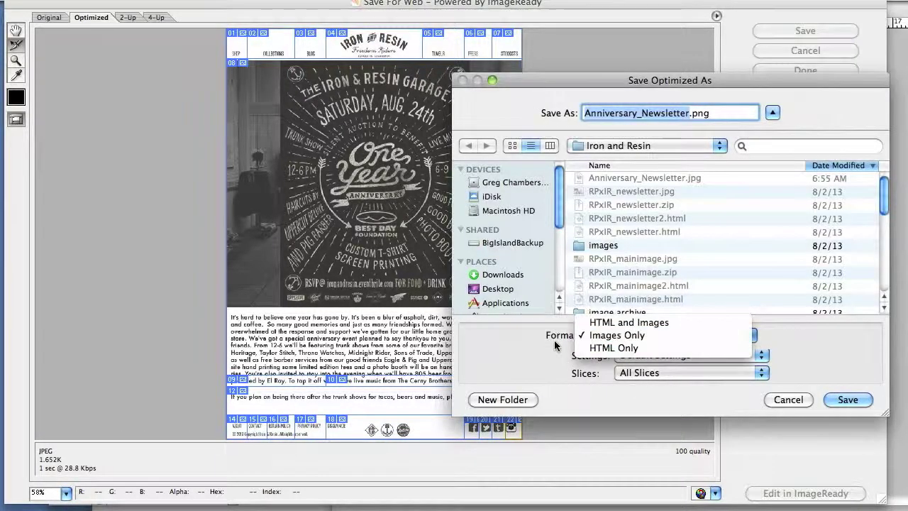
{"action": "left_click", "coordinate": [637, 323]}
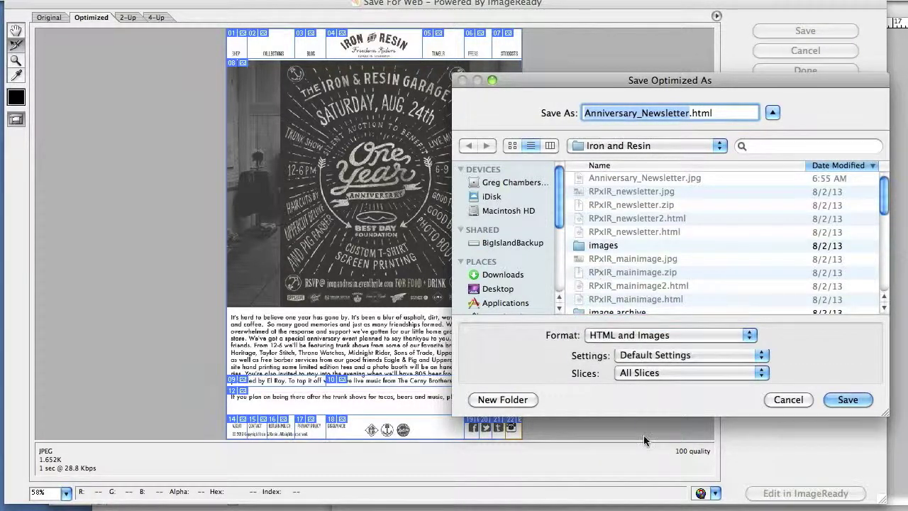
Move the old newsletter images into image archive, then save Anniversary_Newsletter.html into Iron and Resin.
{"action": "left_click", "coordinate": [426, 508]}
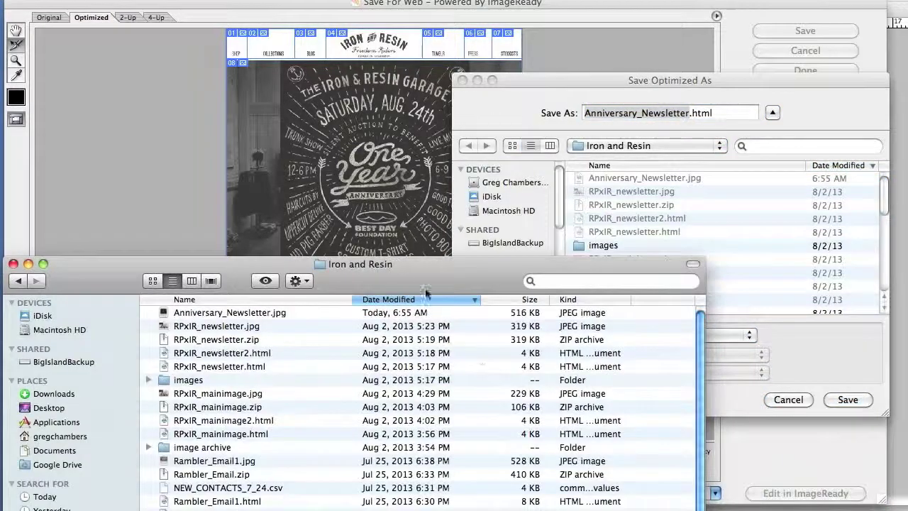
{"action": "left_click_drag", "start_coordinate": [359, 286], "coordinate": [486, 201]}
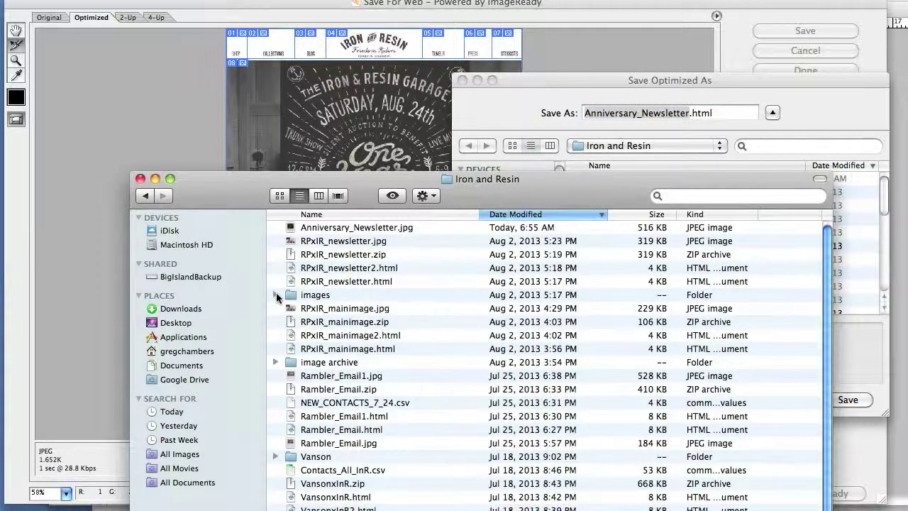
{"action": "left_click", "coordinate": [276, 294]}
{"action": "left_click", "coordinate": [316, 309]}
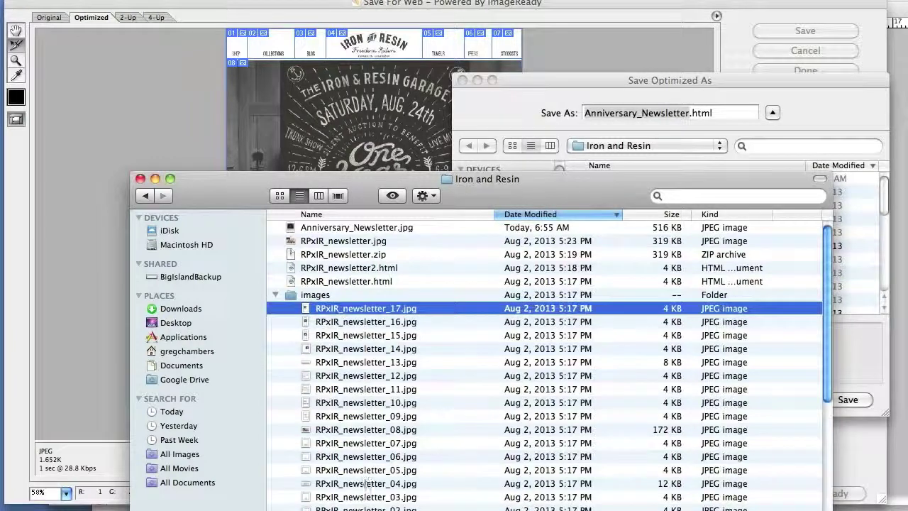
{"action": "left_click_drag", "start_coordinate": [316, 309], "coordinate": [328, 472]}
{"action": "left_click_drag", "start_coordinate": [328, 440], "coordinate": [408, 419]}
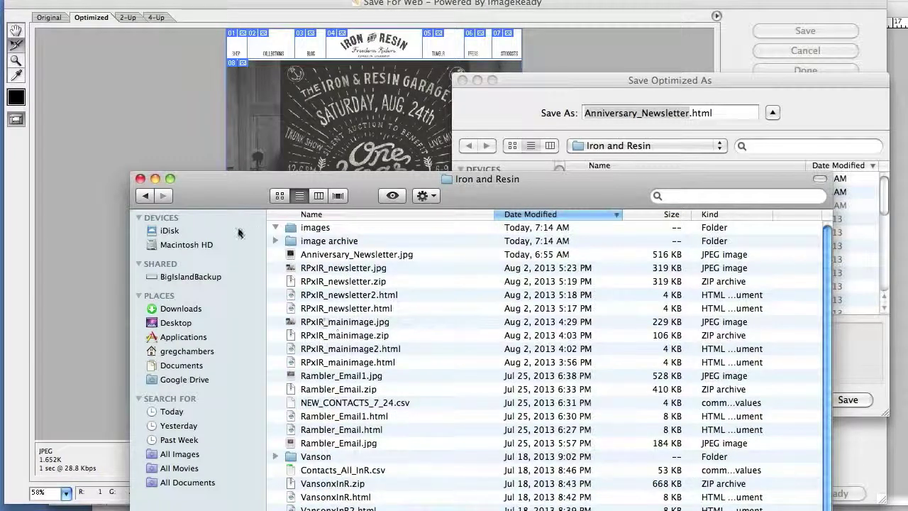
{"action": "left_click", "coordinate": [140, 179]}
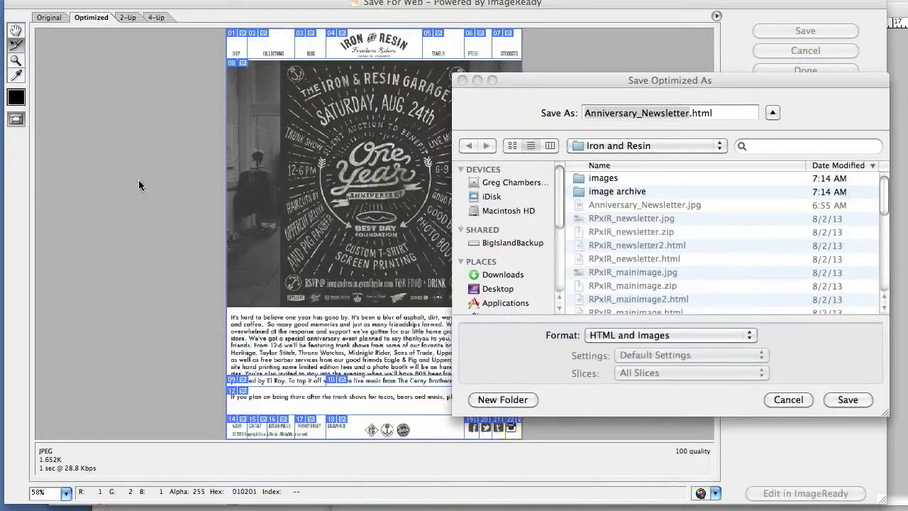
{"action": "left_click", "coordinate": [523, 351]}
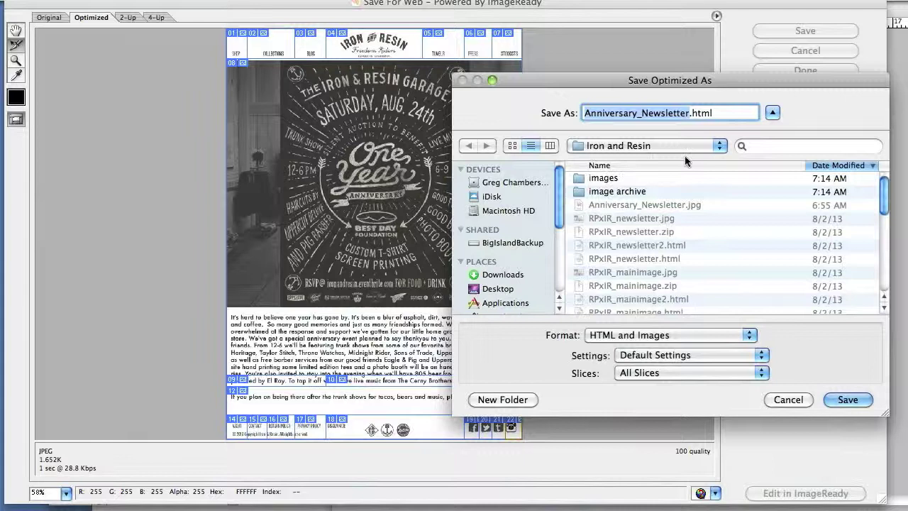
{"action": "left_click", "coordinate": [849, 400]}
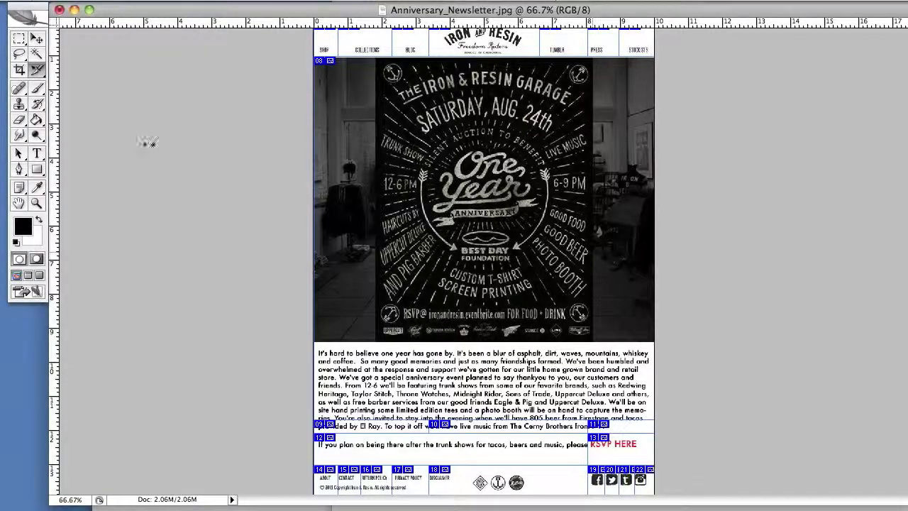
Browse Desktop > OGR Reports > Iron and Resin and open Anniversary_Newsletter.html in the browser.
{"action": "left_click", "coordinate": [440, 507]}
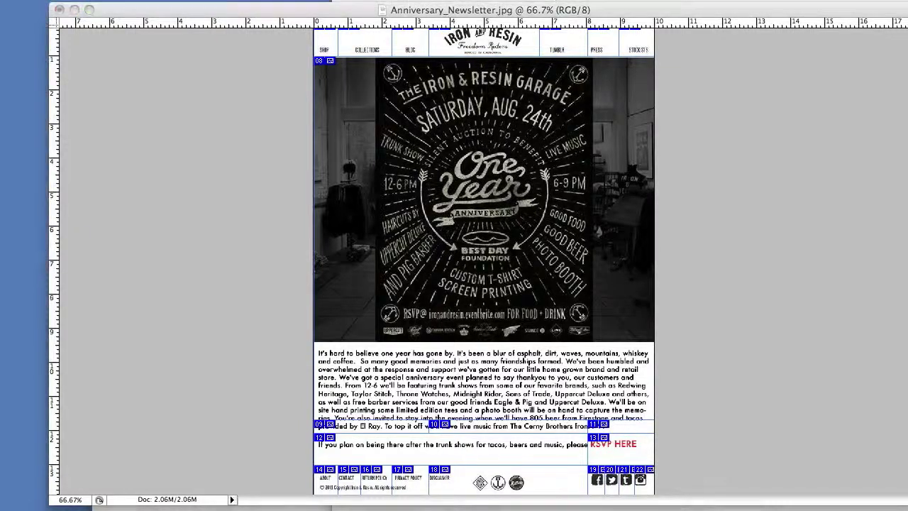
{"action": "left_click_drag", "start_coordinate": [380, 278], "coordinate": [444, 111]}
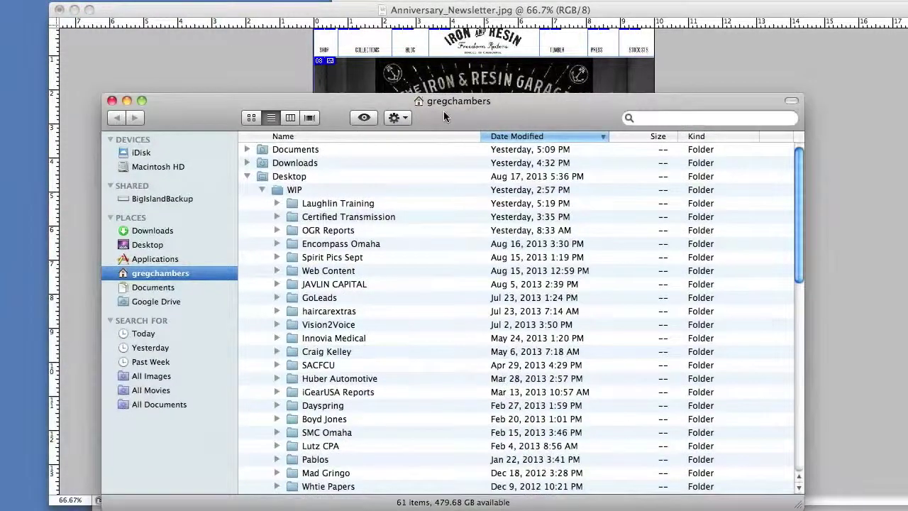
{"action": "left_click", "coordinate": [142, 245]}
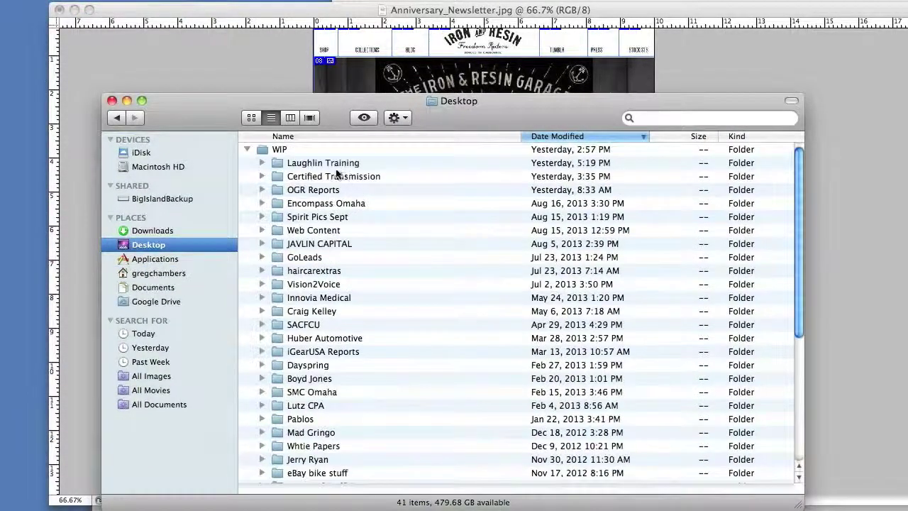
{"action": "double_click", "coordinate": [319, 192]}
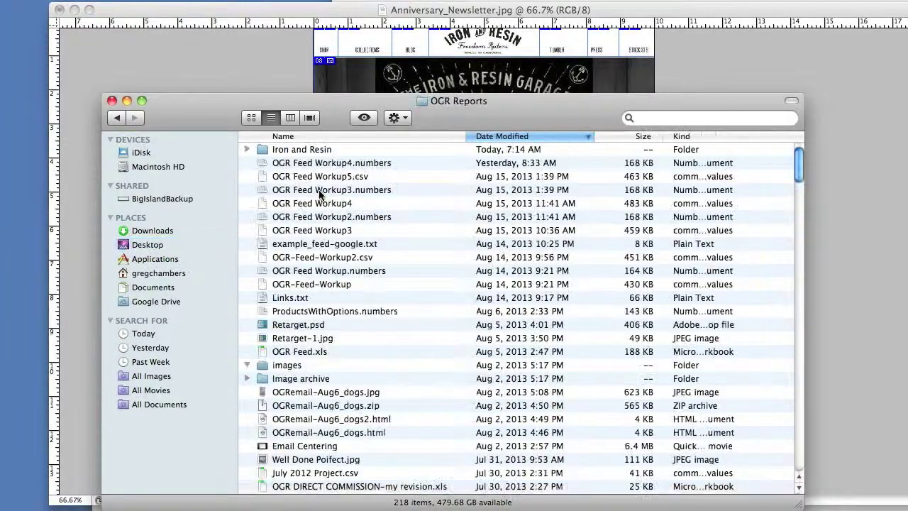
{"action": "double_click", "coordinate": [308, 151]}
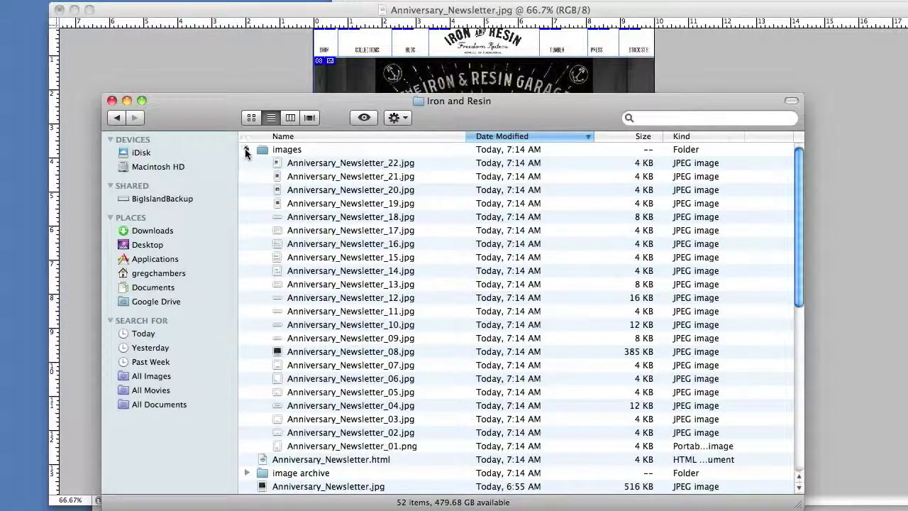
{"action": "left_click", "coordinate": [246, 150]}
{"action": "left_click", "coordinate": [254, 165]}
{"action": "double_click", "coordinate": [281, 170]}
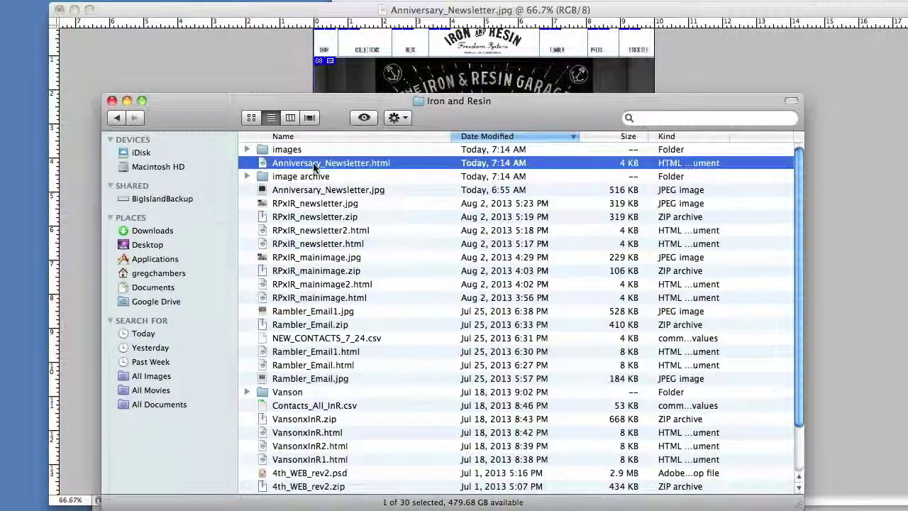
Close the newsletter preview and reopen Anniversary_Newsletter.html from the Iron and Resin folder.
{"action": "scroll", "coordinate": [596, 205], "scroll_direction": "down", "scroll_amount": 5}
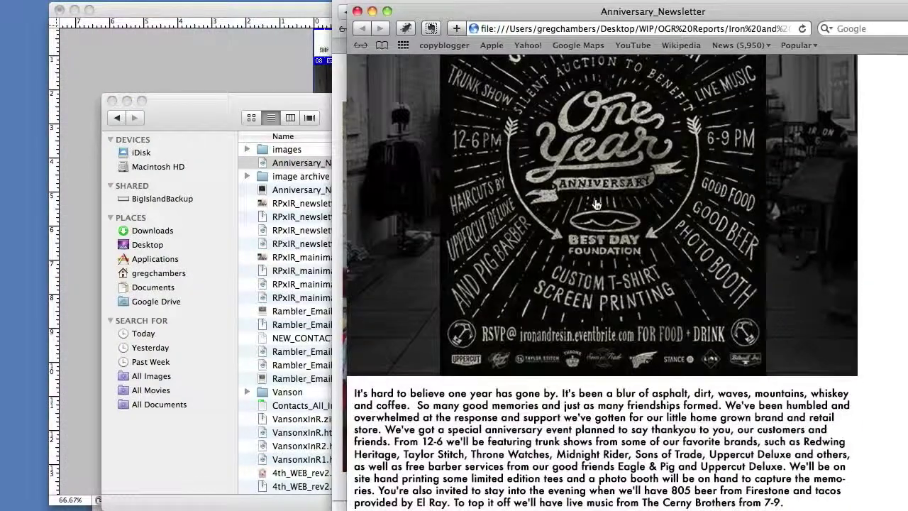
{"action": "scroll", "coordinate": [596, 205], "scroll_direction": "up", "scroll_amount": 5}
{"action": "left_click", "coordinate": [357, 12]}
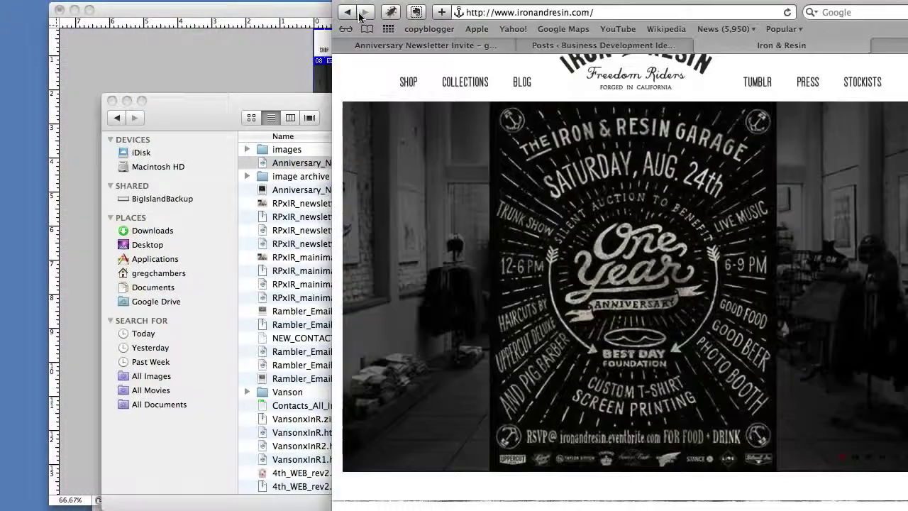
{"action": "left_click", "coordinate": [245, 100]}
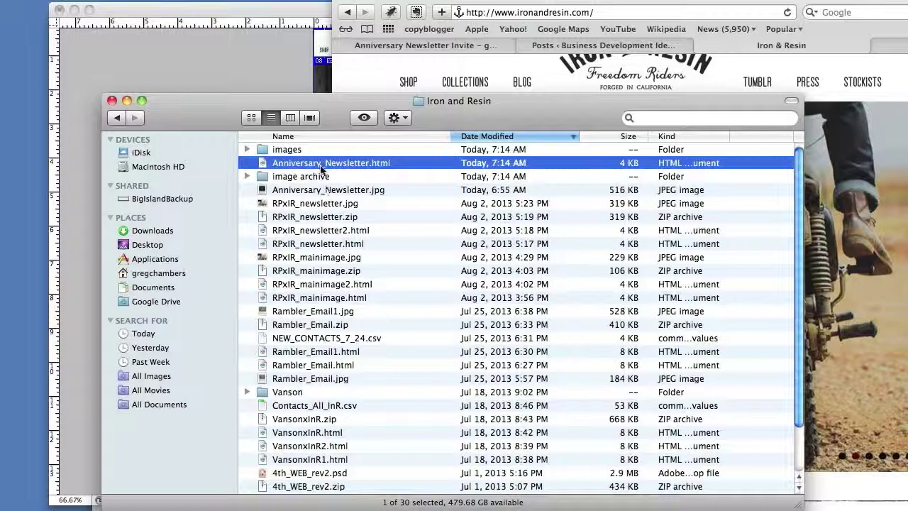
{"action": "double_click", "coordinate": [322, 165]}
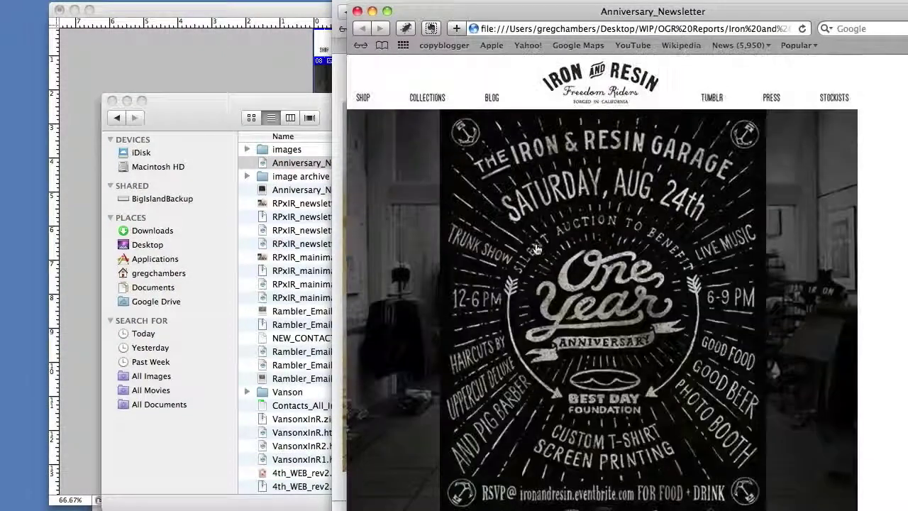
Copy the newsletter image's address, then bring up the page's own context menu.
{"action": "right_click", "coordinate": [502, 245]}
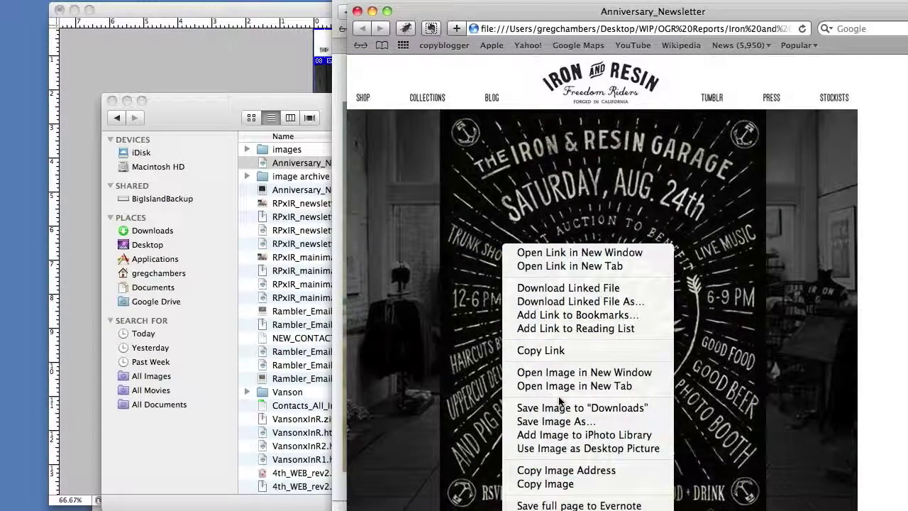
{"action": "left_click", "coordinate": [561, 470]}
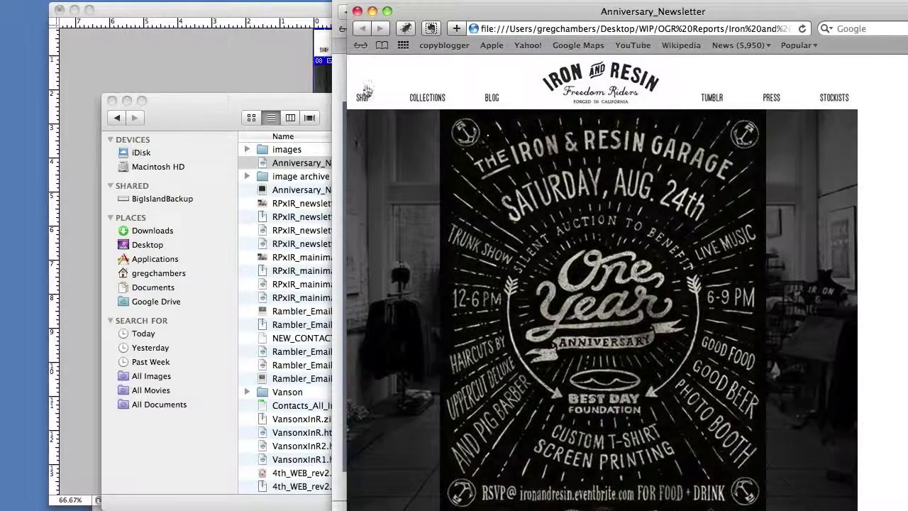
{"action": "right_click", "coordinate": [360, 70]}
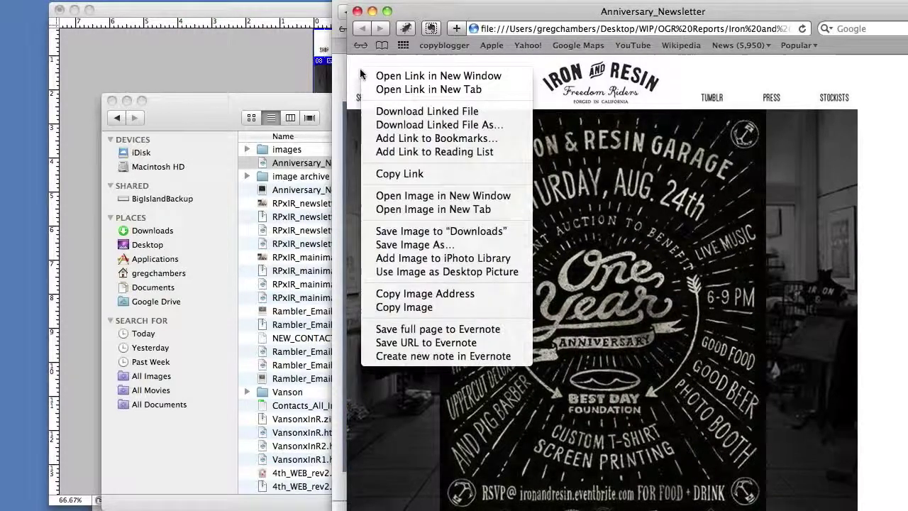
{"action": "left_click", "coordinate": [883, 266]}
{"action": "right_click", "coordinate": [883, 265]}
Select the page's HTML source and paste it into a new plain-text TextEdit document.
{"action": "left_click", "coordinate": [893, 304]}
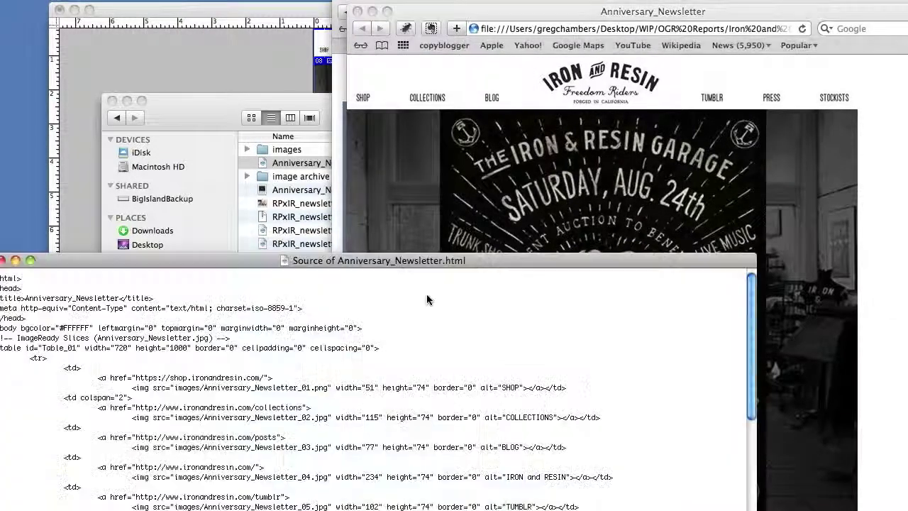
{"action": "left_click_drag", "start_coordinate": [390, 259], "coordinate": [538, 110]}
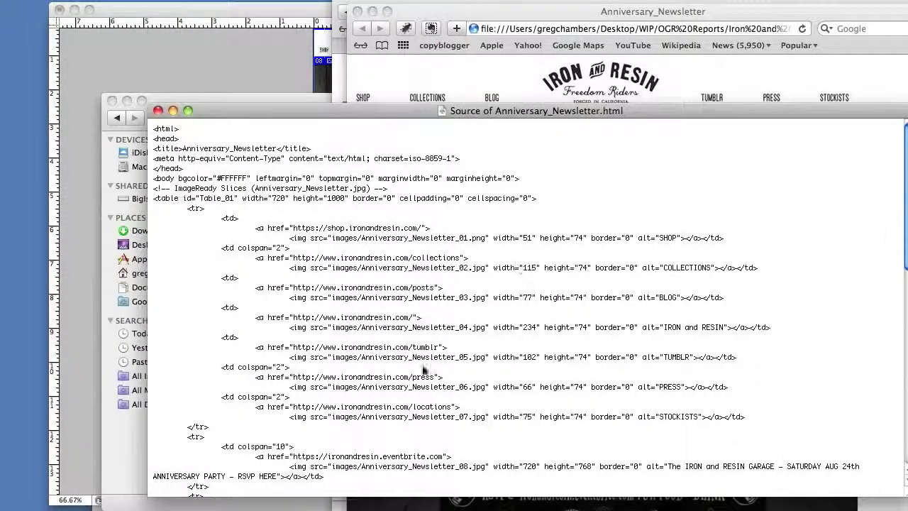
{"action": "key", "text": "super+a"}
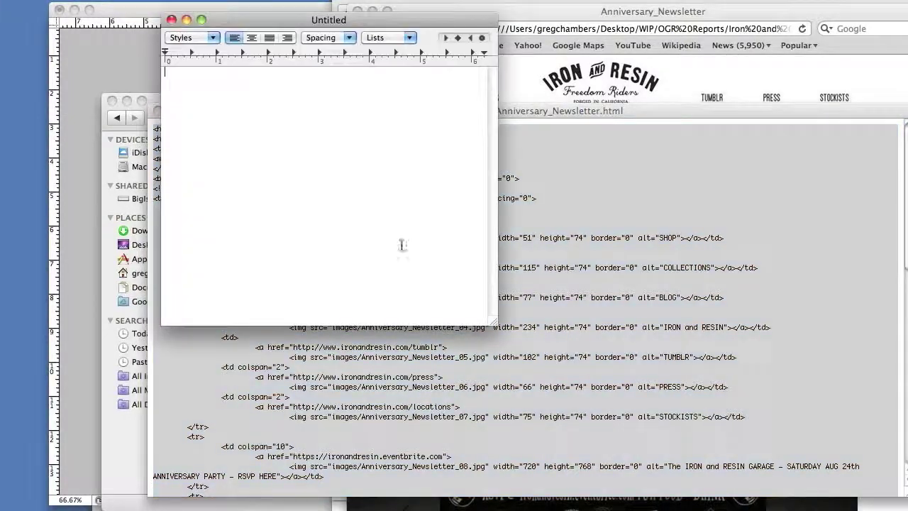
{"action": "left_click_drag", "start_coordinate": [264, 22], "coordinate": [278, 44]}
{"action": "left_click", "coordinate": [165, 1]}
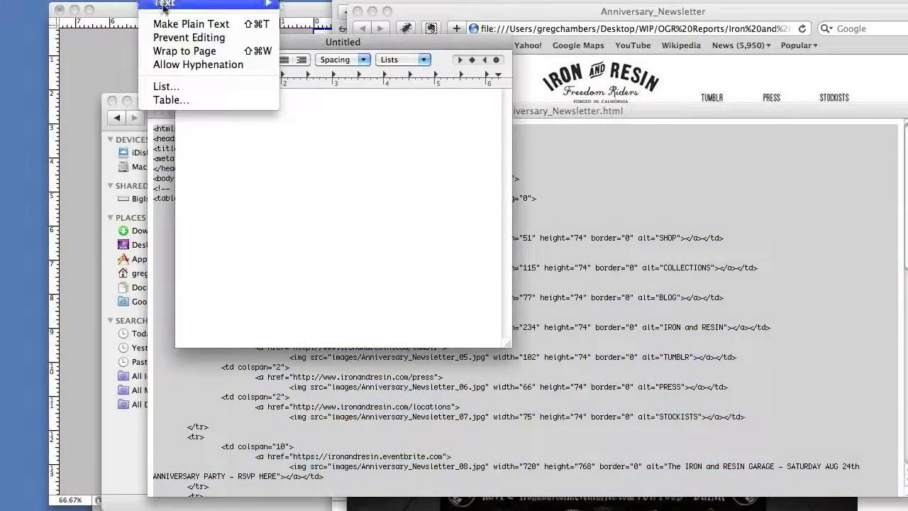
{"action": "left_click", "coordinate": [164, 23]}
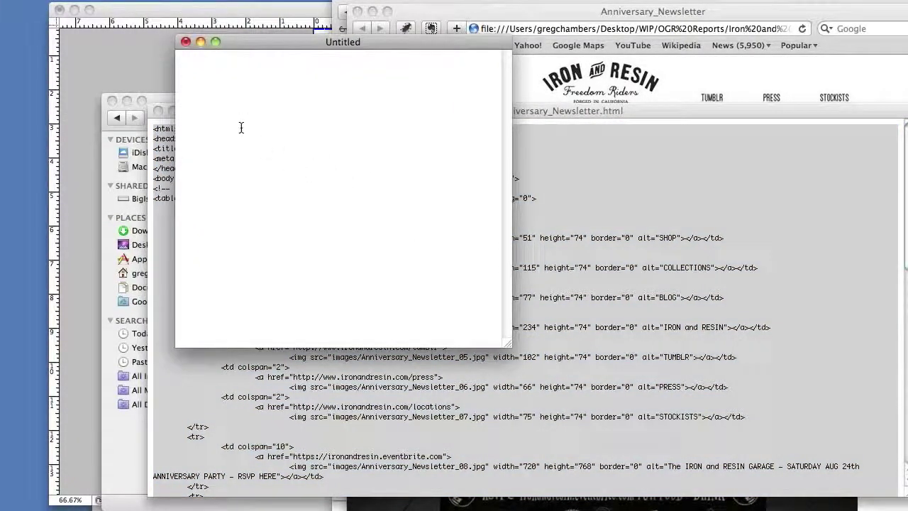
{"action": "key", "text": "super+v"}
Bring up TextEdit's Find and Replace via Edit > Find.
{"action": "scroll", "coordinate": [341, 198], "scroll_direction": "up", "scroll_amount": 20}
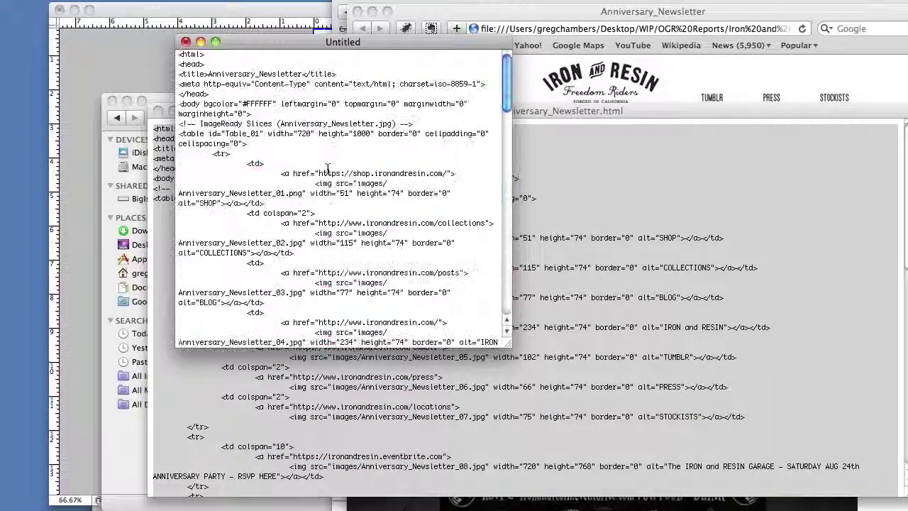
{"action": "left_click", "coordinate": [100, 0]}
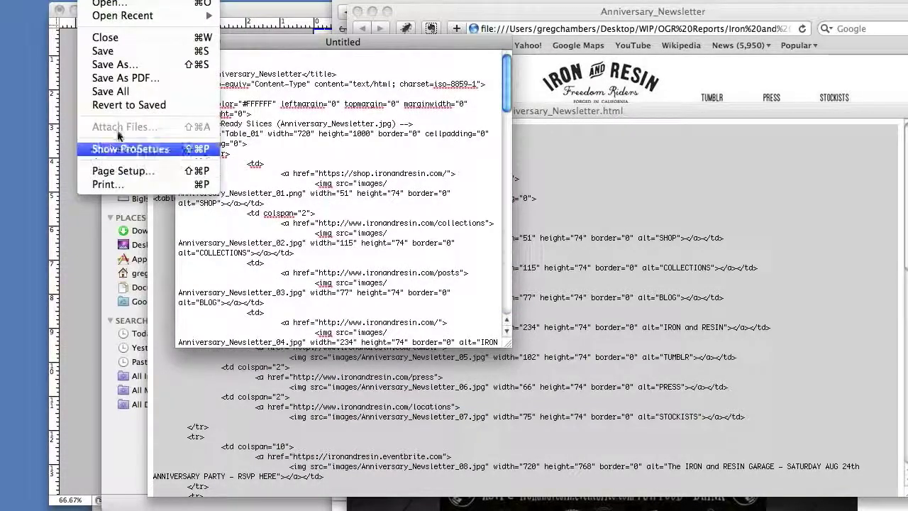
{"action": "mouse_move", "coordinate": [124, 2]}
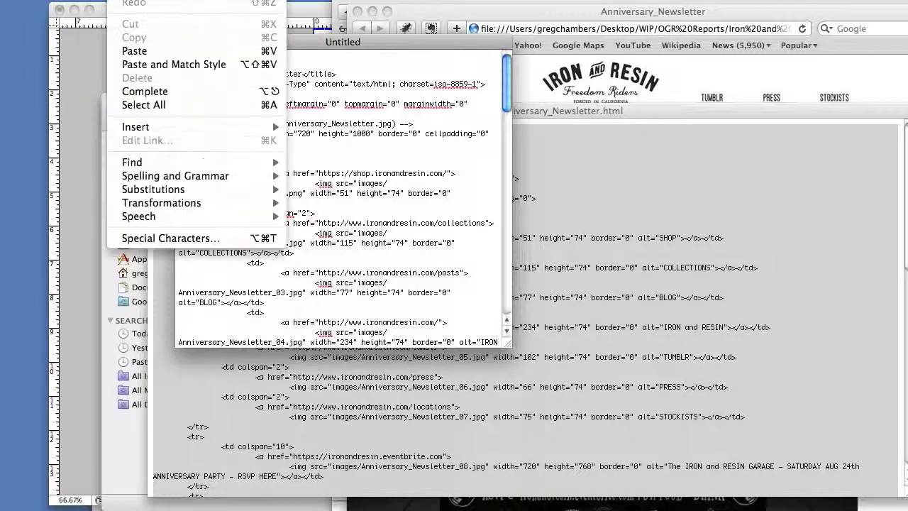
{"action": "mouse_move", "coordinate": [273, 161]}
{"action": "left_click", "coordinate": [334, 163]}
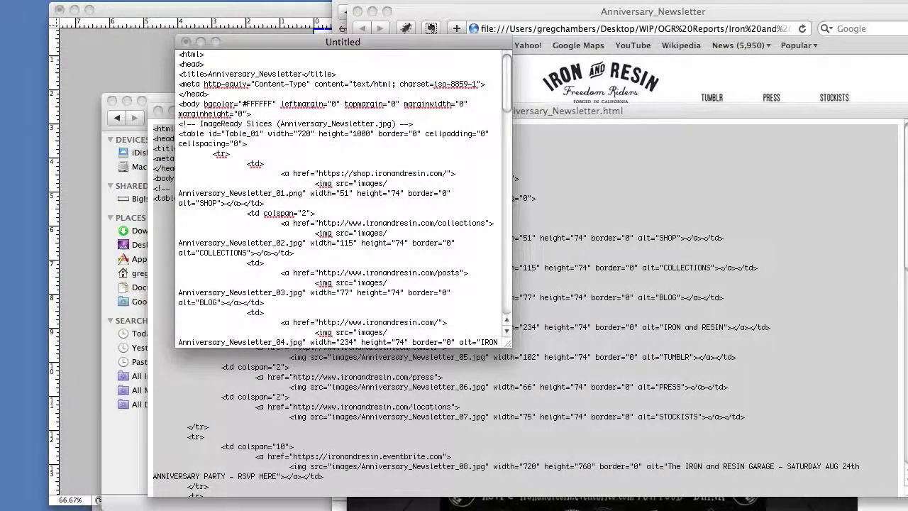
{"action": "left_click_drag", "start_coordinate": [612, 102], "coordinate": [625, 105]}
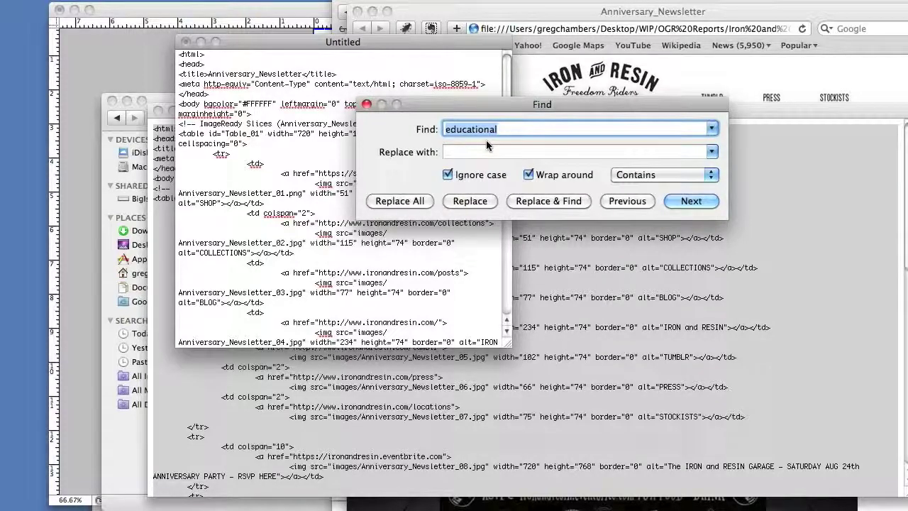
Start a Find/Replace for <im and fetch the display:block snippet from the Emailology image-spacing note.
{"action": "type", "text": "<img"}
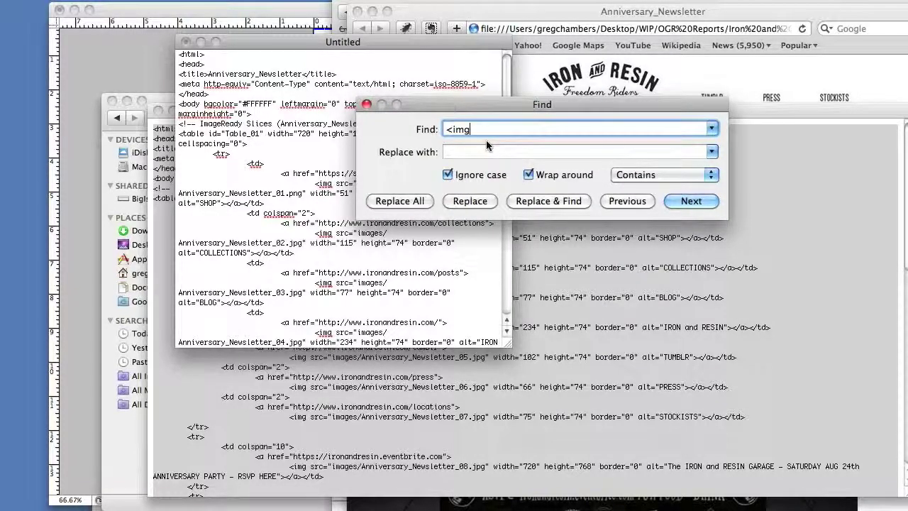
{"action": "key", "text": "Tab"}
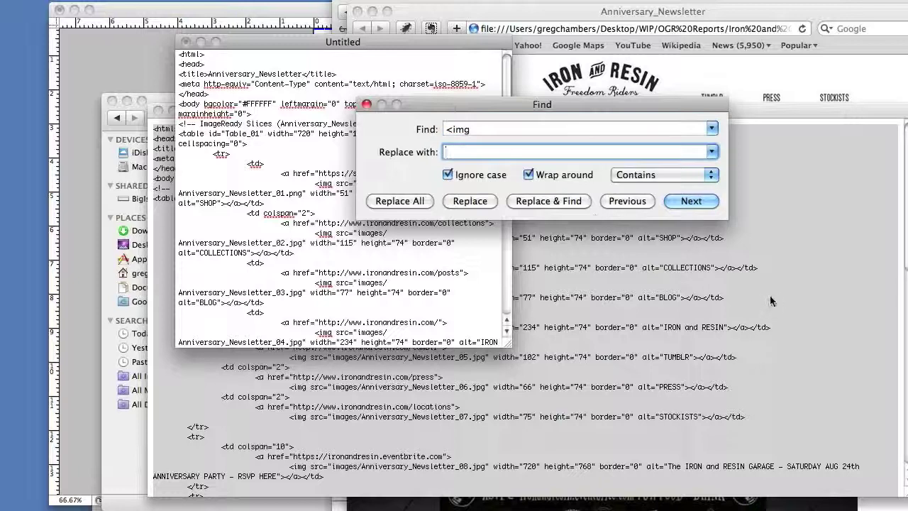
{"action": "key", "text": "super+Tab"}
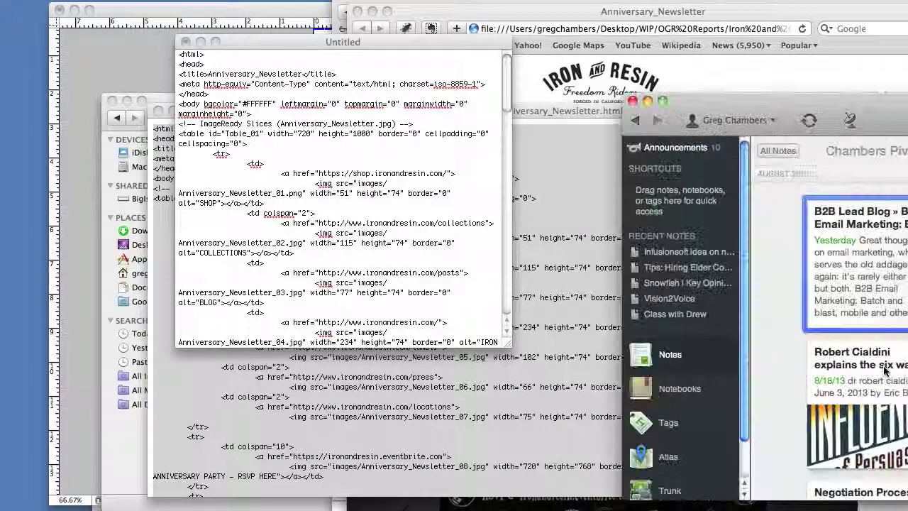
{"action": "scroll", "coordinate": [852, 320], "scroll_direction": "down", "scroll_amount": 5}
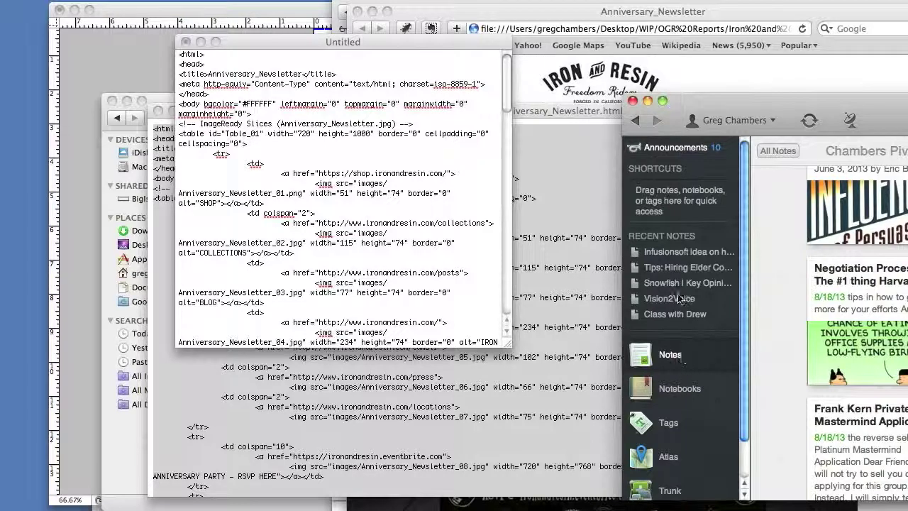
{"action": "scroll", "coordinate": [855, 319], "scroll_direction": "down", "scroll_amount": 8}
{"action": "left_click", "coordinate": [855, 337]}
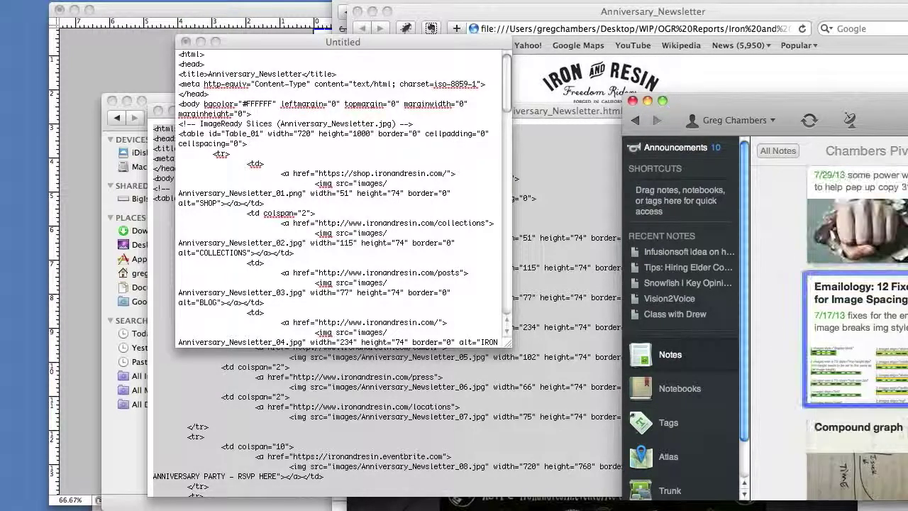
{"action": "key", "text": "super+f"}
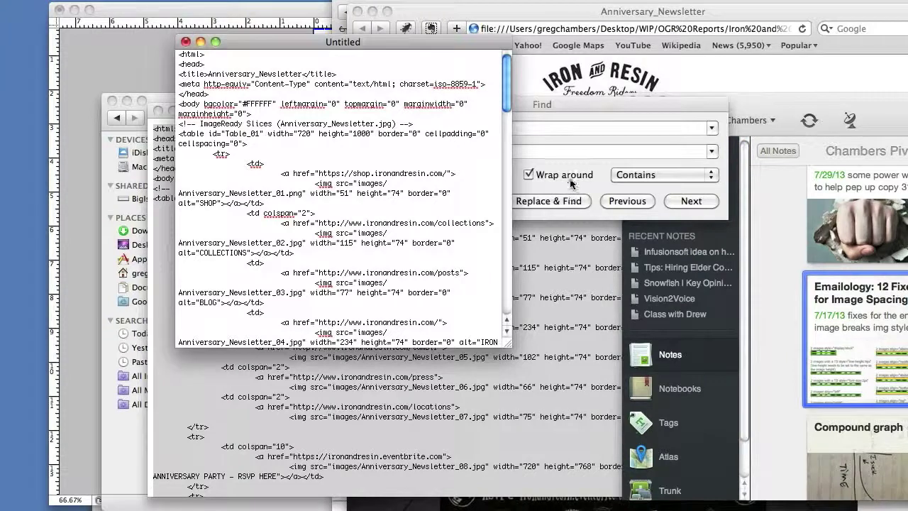
Replace all 22 img tags with img style="display:block" and close Find/Replace.
{"action": "left_click", "coordinate": [450, 131]}
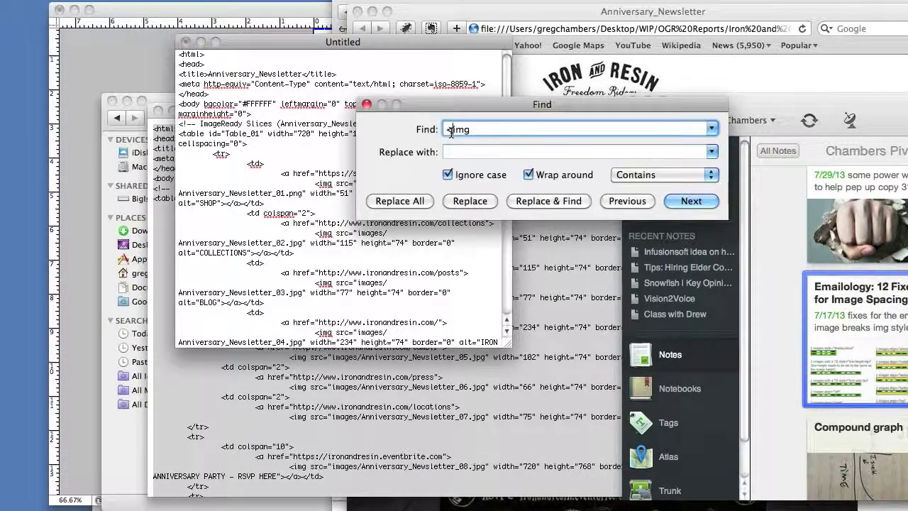
{"action": "key", "text": "BackSpace"}
{"action": "left_click", "coordinate": [454, 152]}
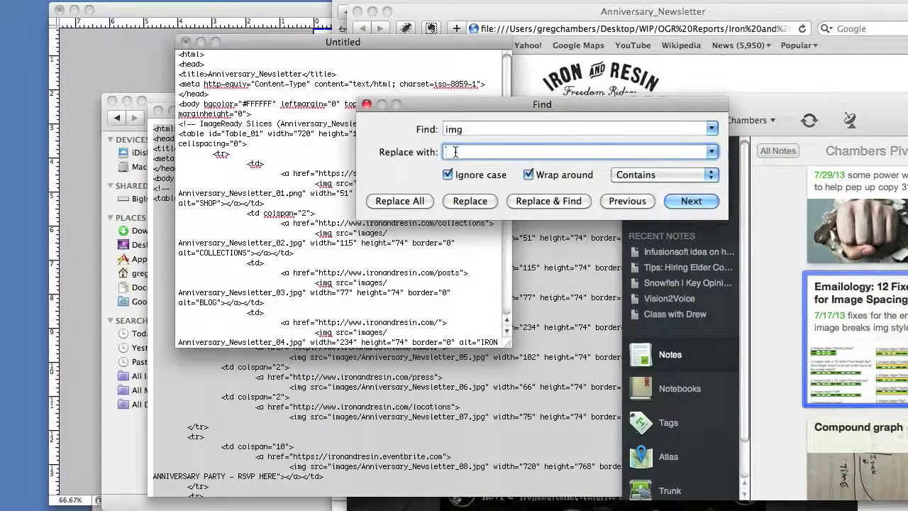
{"action": "key", "text": "super+v"}
{"action": "left_click", "coordinate": [687, 220]}
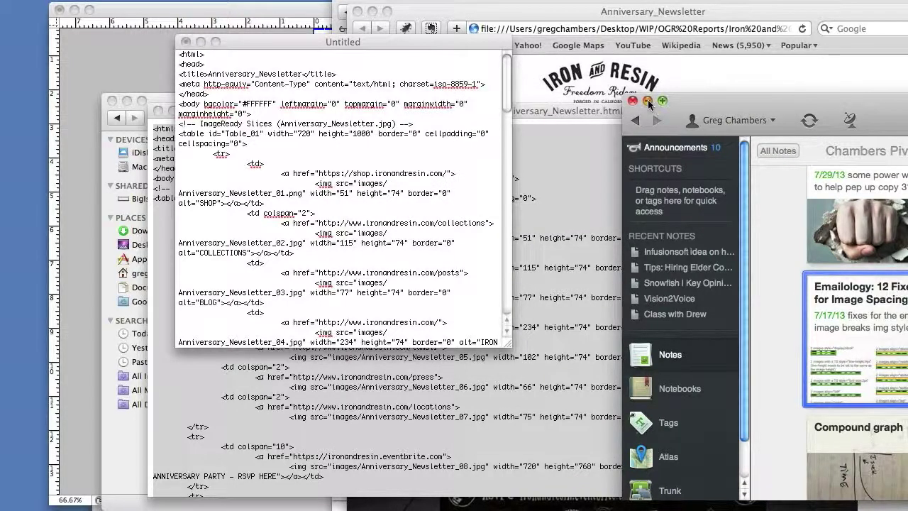
{"action": "key", "text": "super+h"}
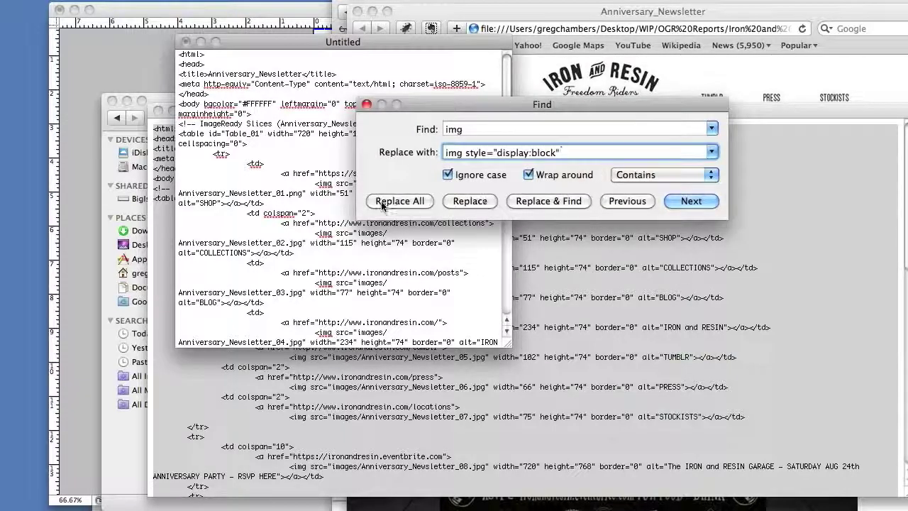
{"action": "left_click", "coordinate": [382, 203]}
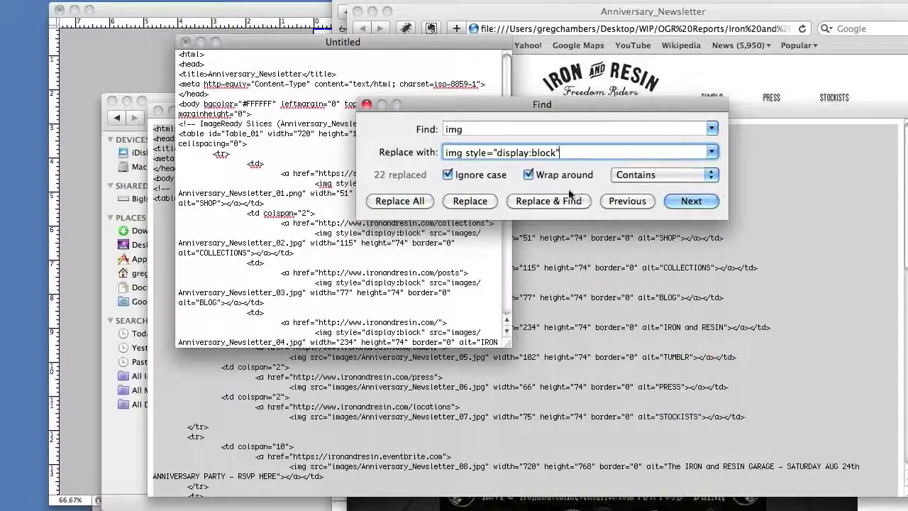
{"action": "left_click", "coordinate": [365, 105]}
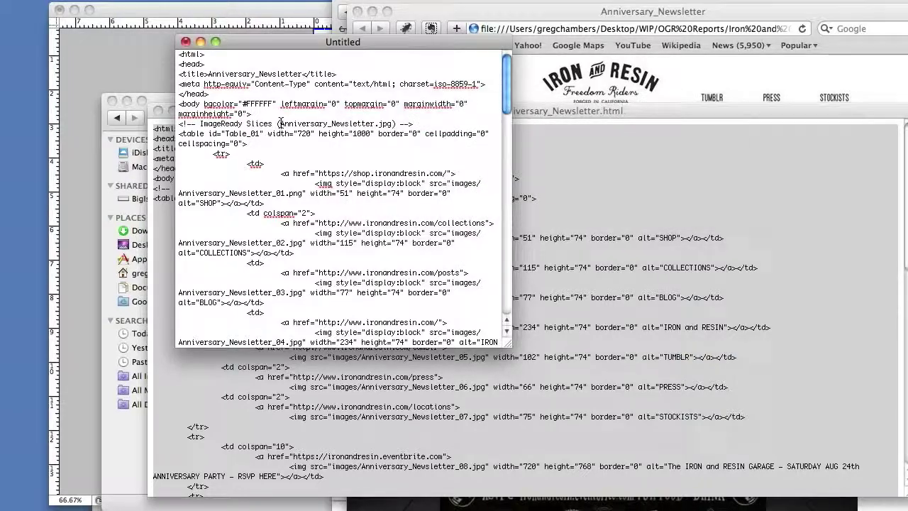
{"action": "left_click", "coordinate": [81, 1]}
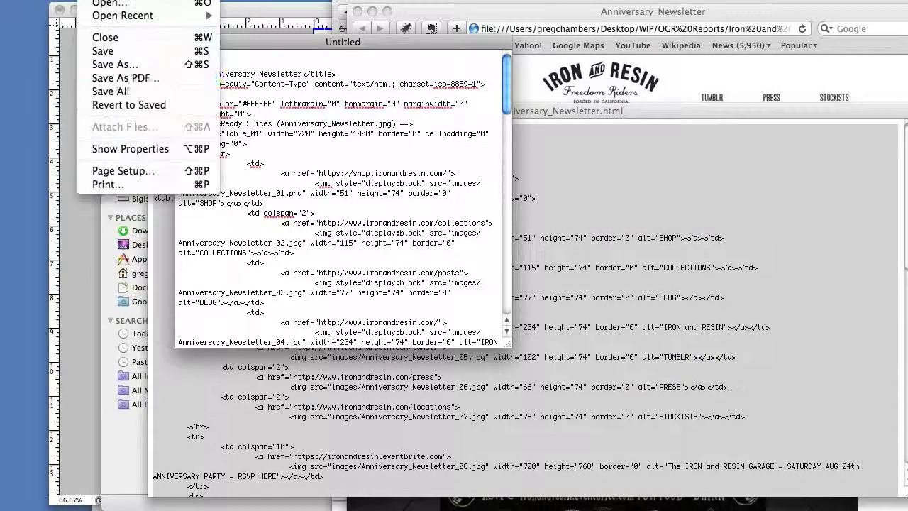
Save the code into Iron and Resin as Anniversary_Newsletter1.html, choosing Use .html in the extension alert.
{"action": "left_click", "coordinate": [112, 65]}
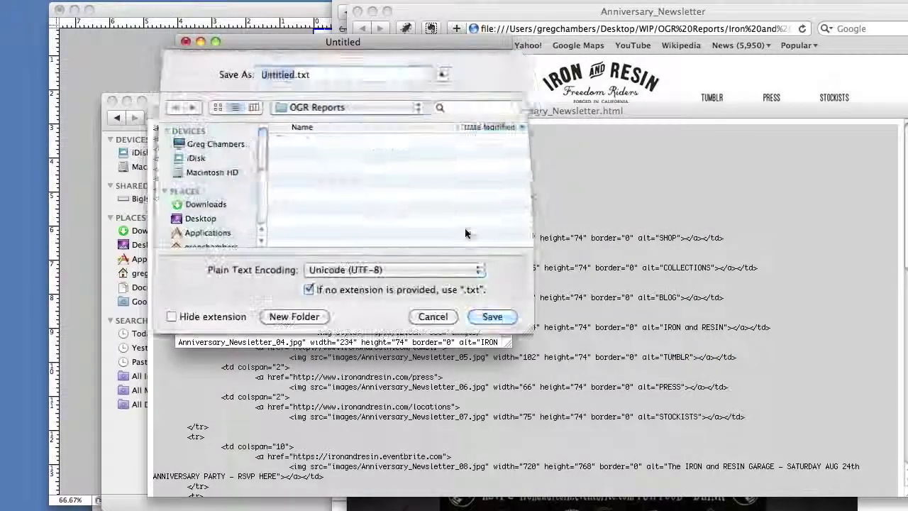
{"action": "double_click", "coordinate": [321, 140]}
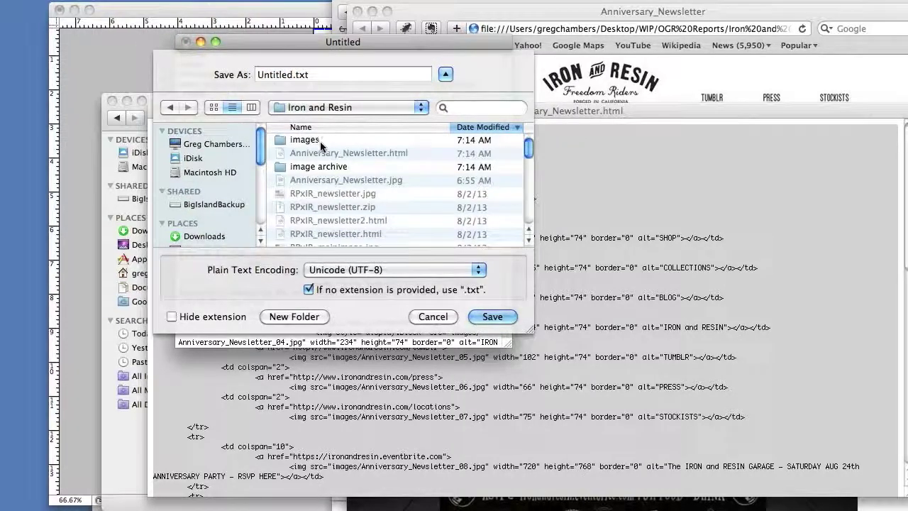
{"action": "left_click", "coordinate": [340, 152]}
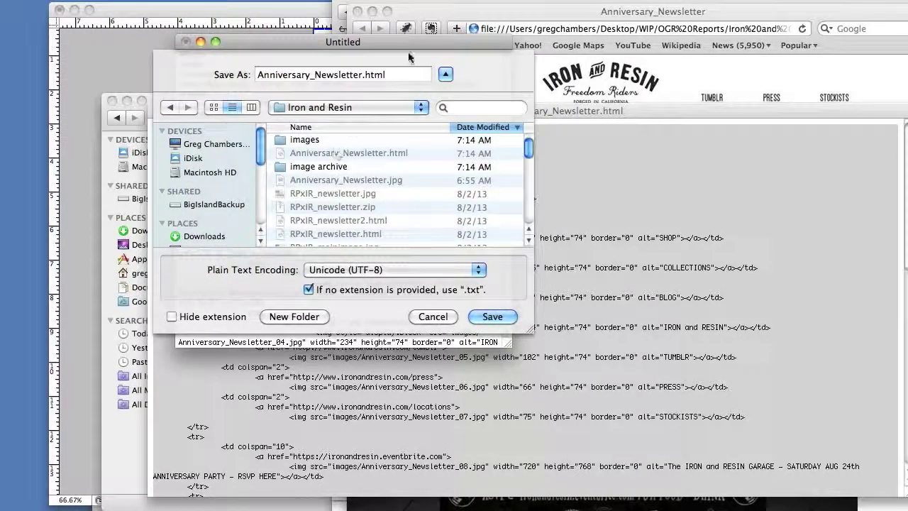
{"action": "left_click", "coordinate": [362, 74]}
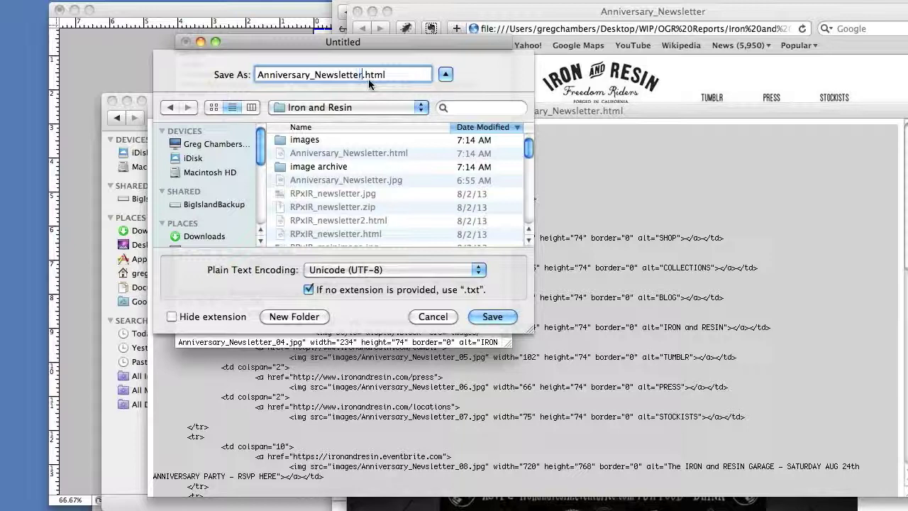
{"action": "type", "text": "1"}
{"action": "left_click", "coordinate": [497, 319]}
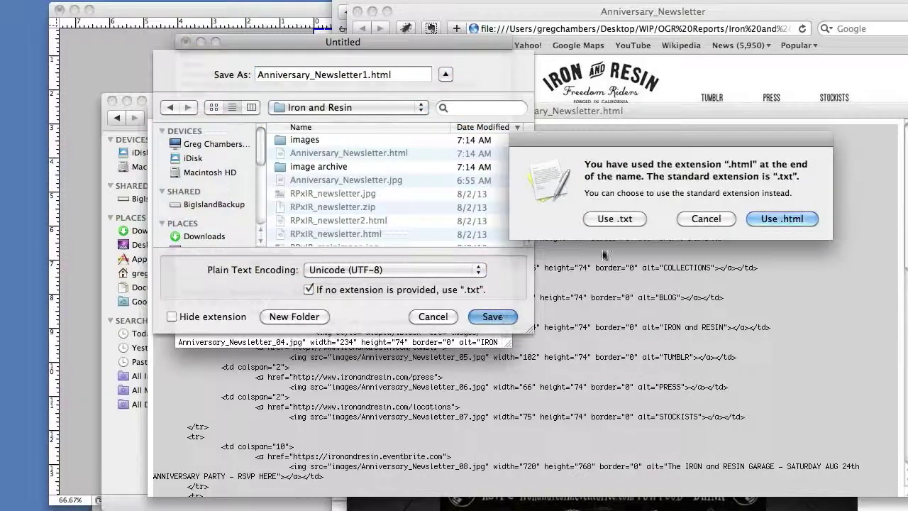
{"action": "left_click", "coordinate": [802, 220]}
Close the source and preview windows and check Anniversary_Newsletter1.html in the browser.
{"action": "left_click", "coordinate": [186, 42]}
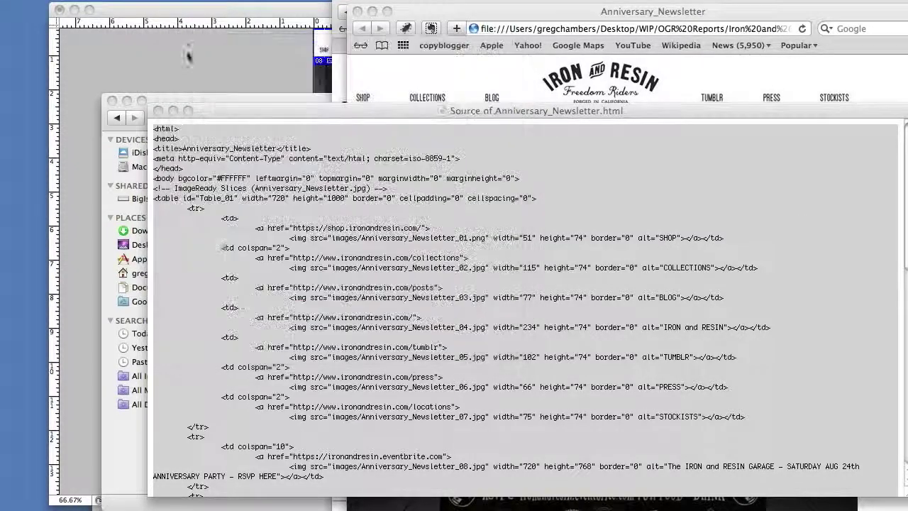
{"action": "left_click", "coordinate": [158, 108]}
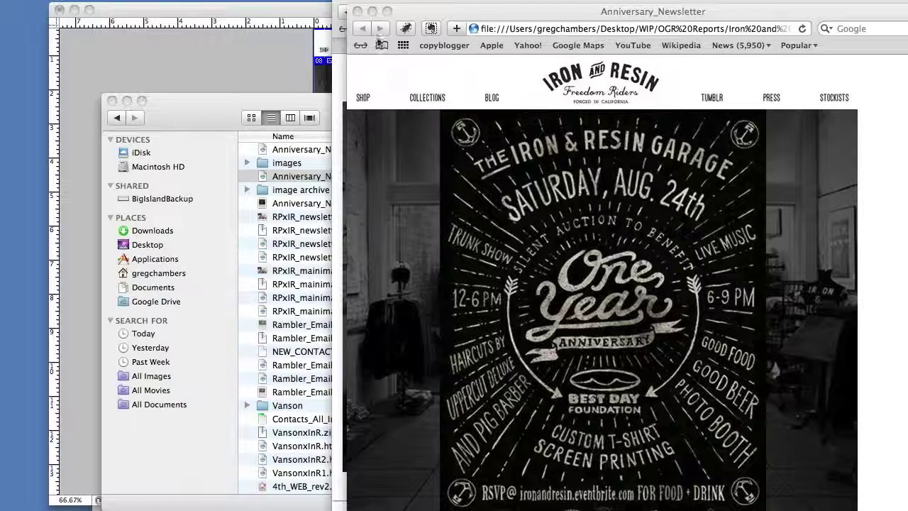
{"action": "left_click", "coordinate": [358, 11]}
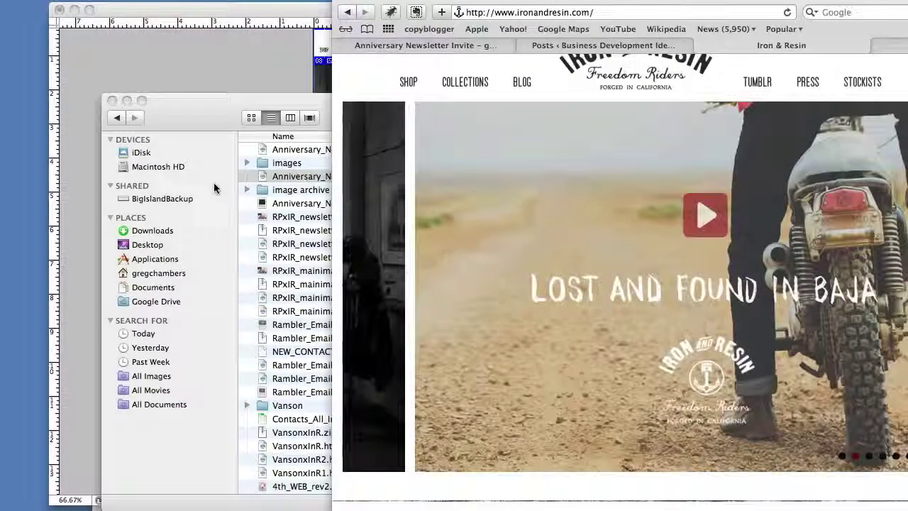
{"action": "left_click", "coordinate": [217, 187]}
{"action": "left_click", "coordinate": [343, 150]}
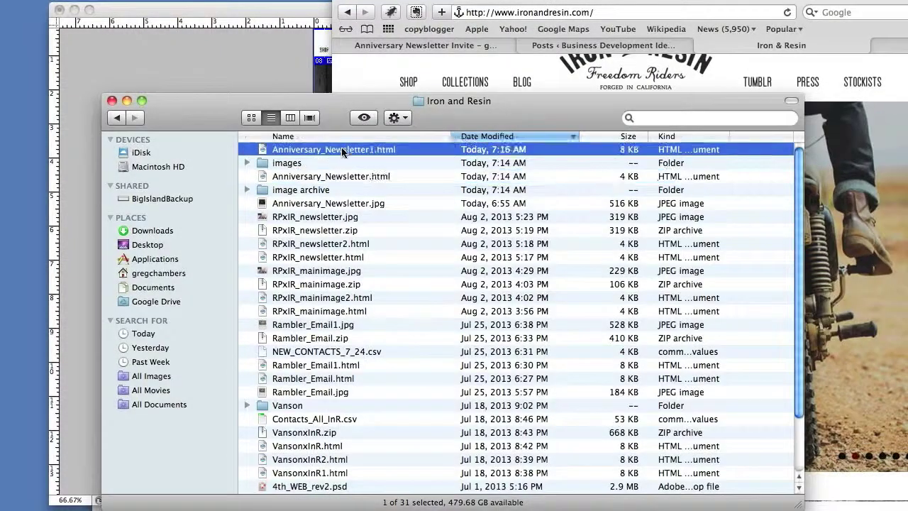
{"action": "double_click", "coordinate": [342, 150]}
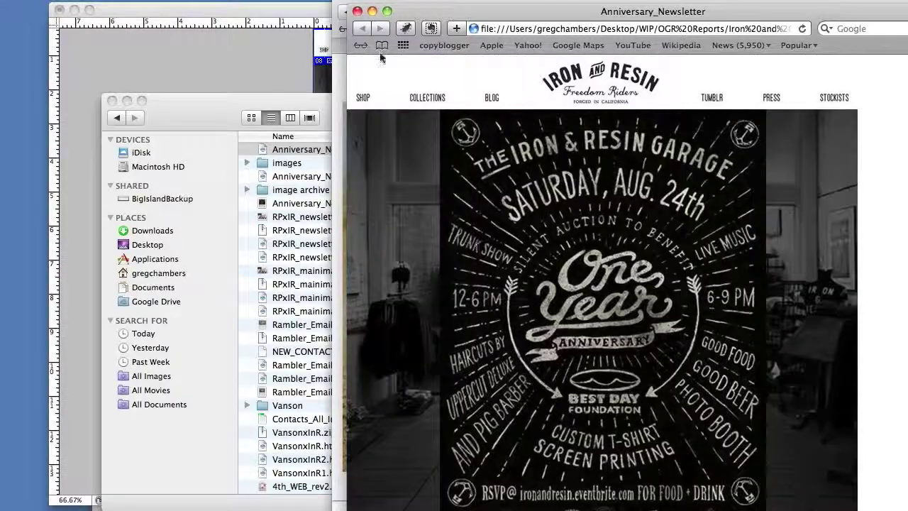
{"action": "left_click", "coordinate": [357, 11]}
{"action": "left_click", "coordinate": [218, 122]}
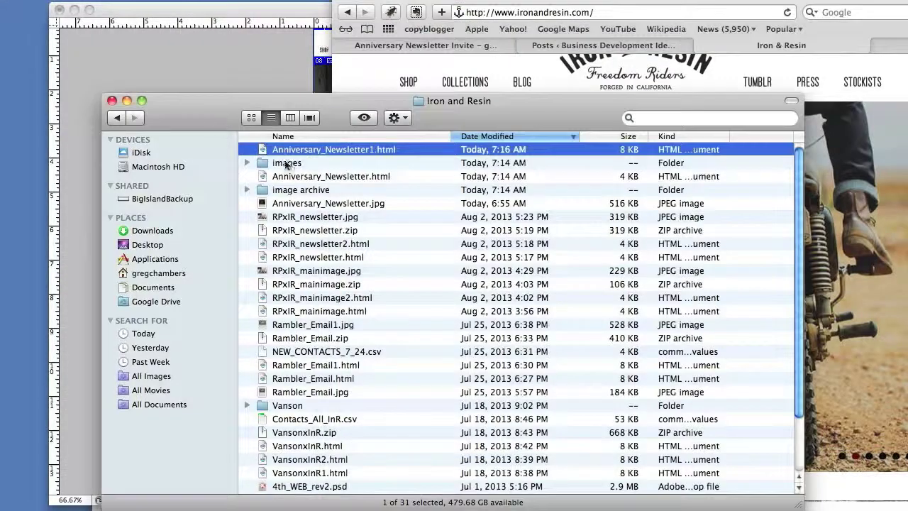
{"action": "left_click_drag", "start_coordinate": [335, 100], "coordinate": [418, 101]}
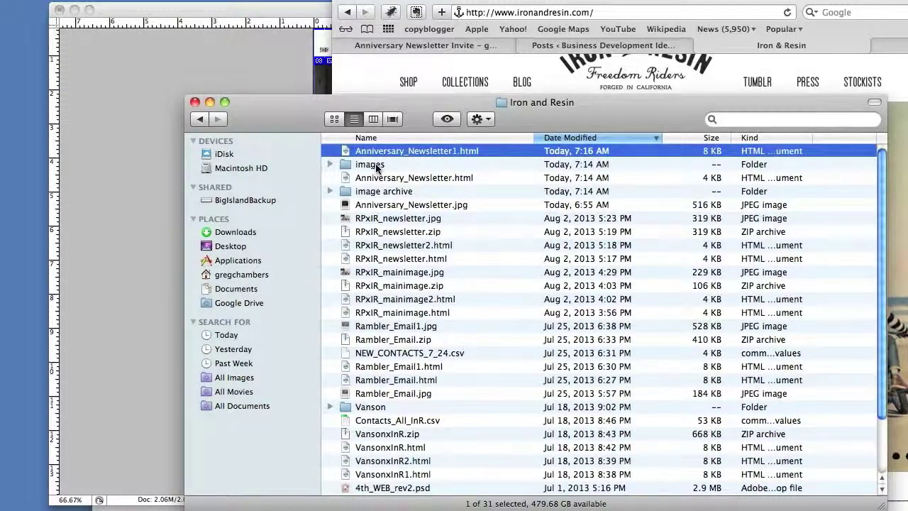
Compress Anniversary_Newsletter1.html with the images folder and rename Archive.zip to Anniv_Newsletter.zip.
{"action": "left_click", "coordinate": [373, 165], "text": "super"}
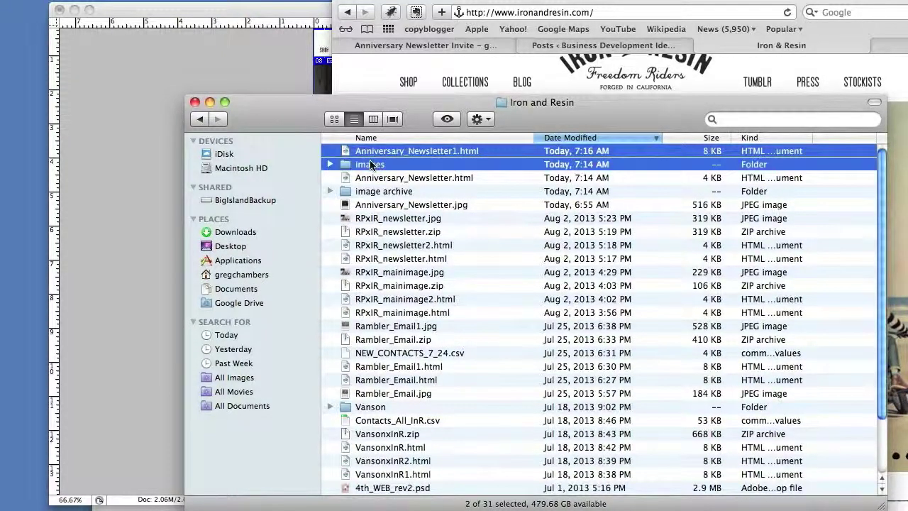
{"action": "right_click", "coordinate": [373, 150]}
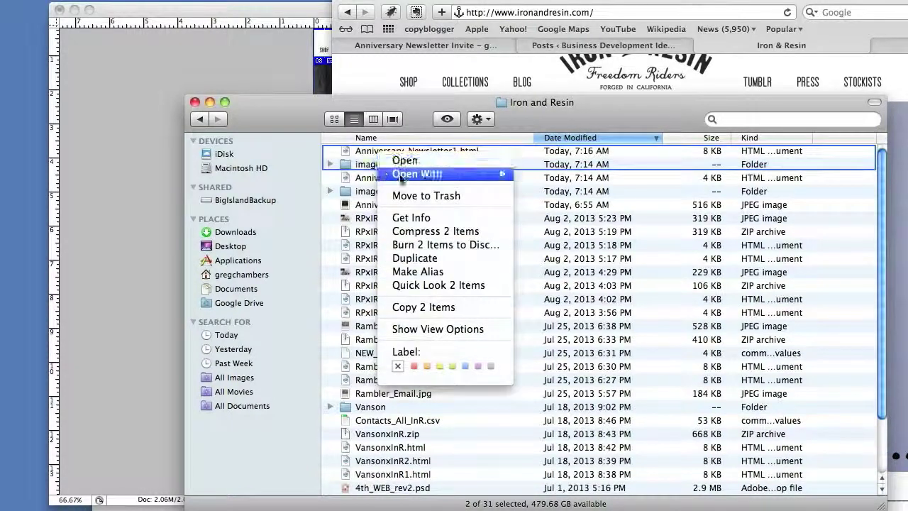
{"action": "left_click", "coordinate": [406, 231]}
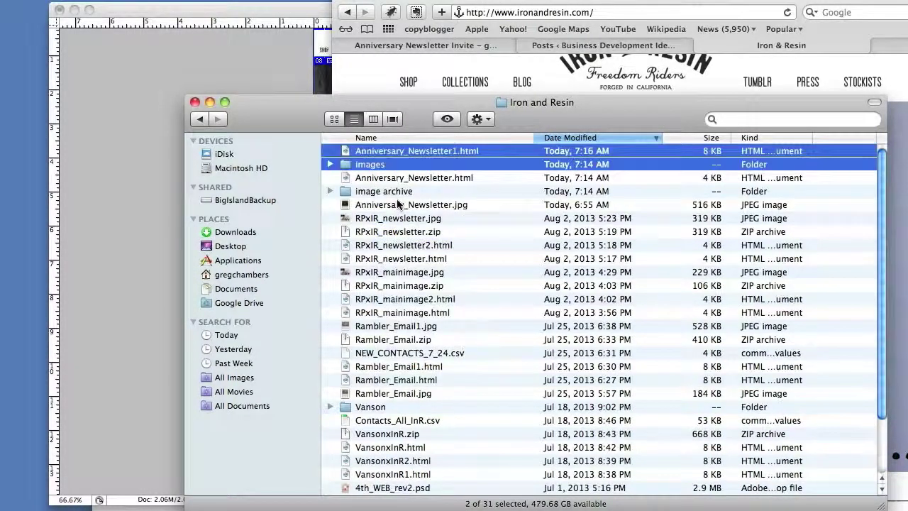
{"action": "left_click", "coordinate": [383, 151]}
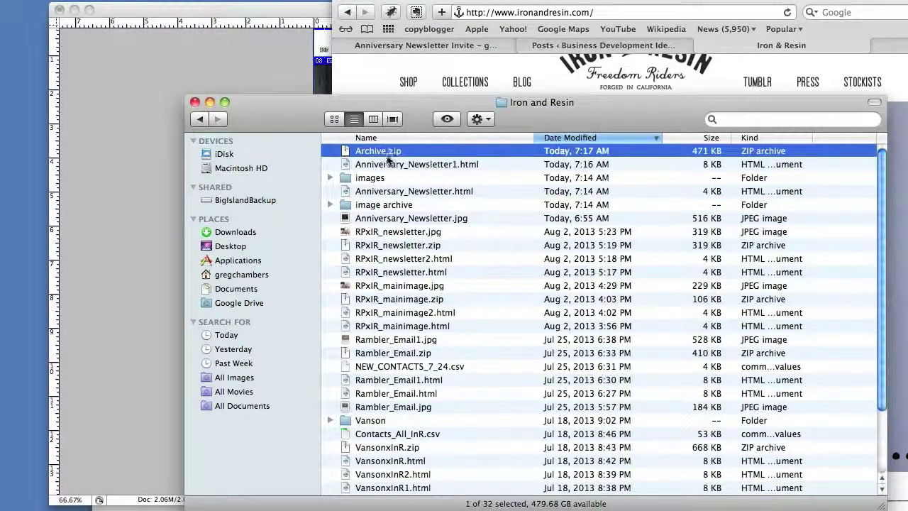
{"action": "left_click", "coordinate": [385, 151]}
{"action": "type", "text": "Anni"}
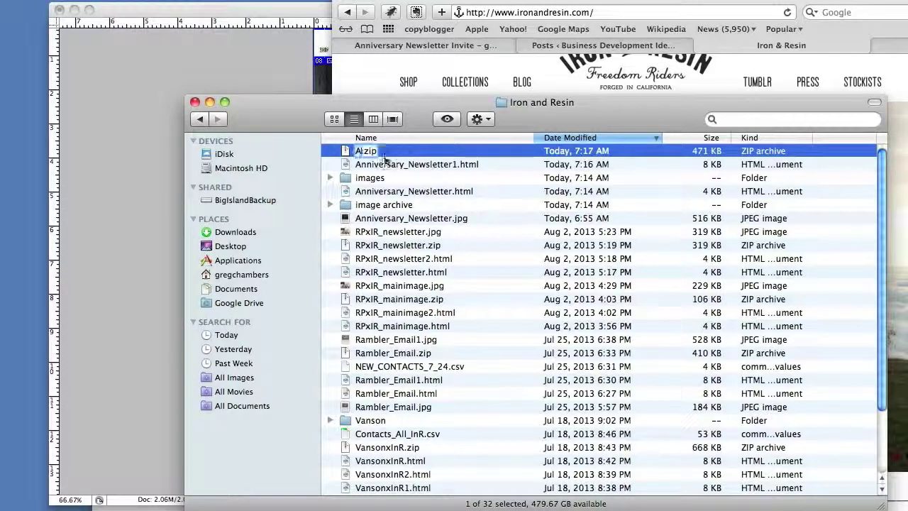
{"action": "type", "text": "v_"}
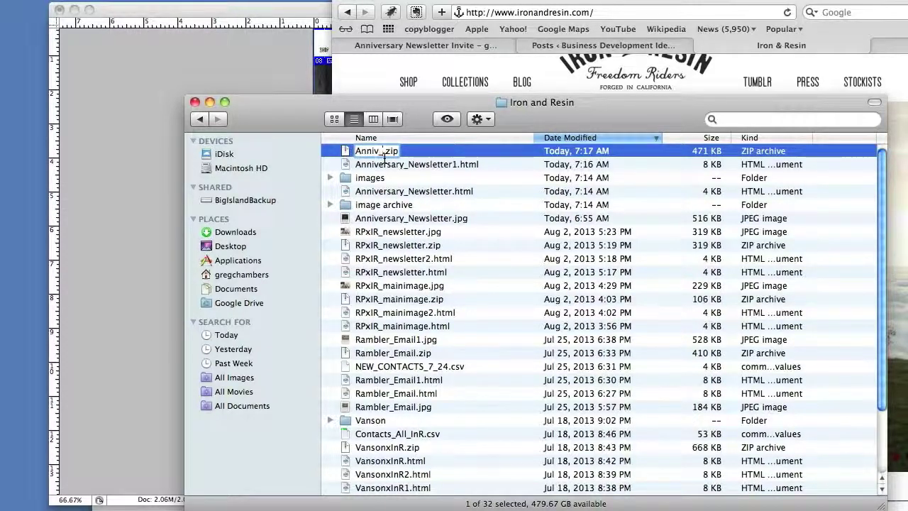
{"action": "type", "text": "Newsletter"}
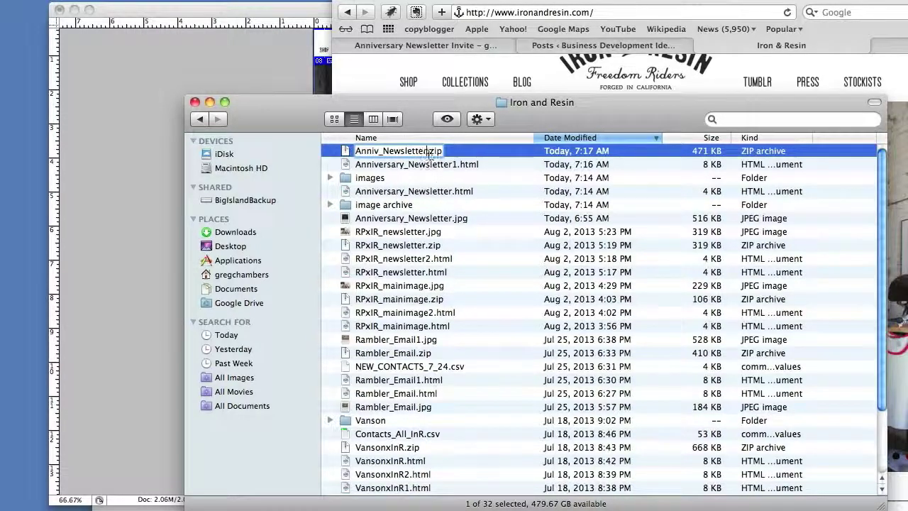
{"action": "left_click", "coordinate": [331, 155]}
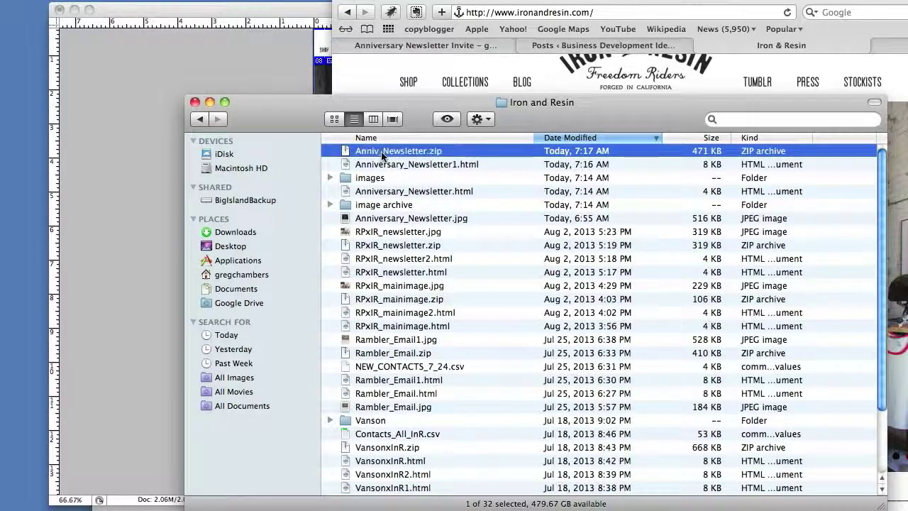
Go to mailchimp.com in Safari and sign in to the MailChimp account.
{"action": "left_click", "coordinate": [370, 65]}
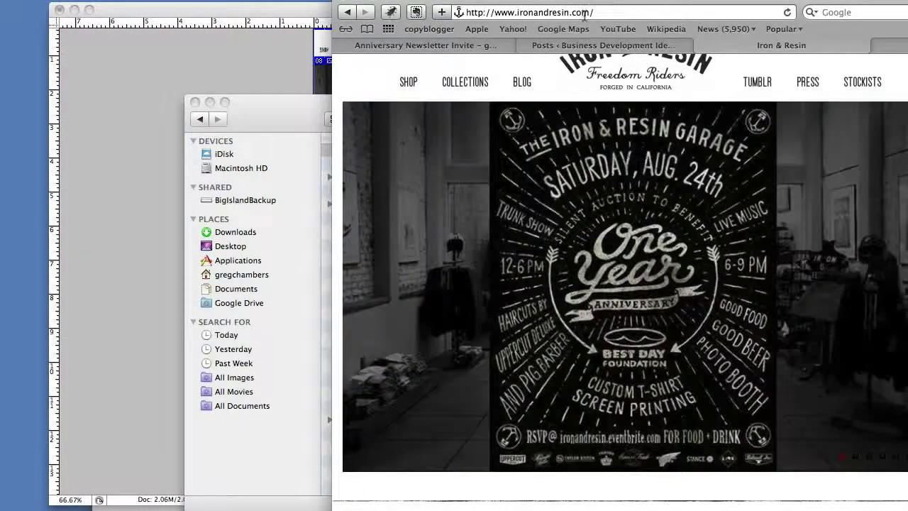
{"action": "left_click", "coordinate": [584, 13]}
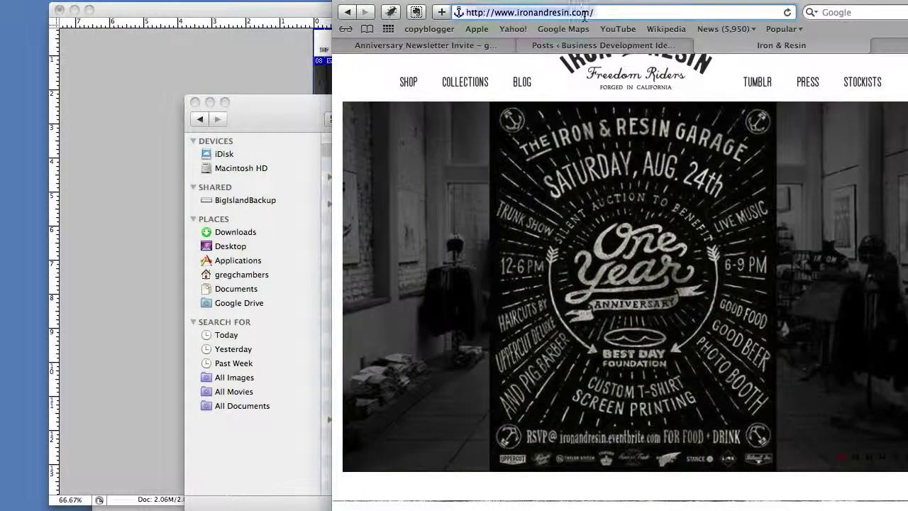
{"action": "type", "text": "mailchimp"}
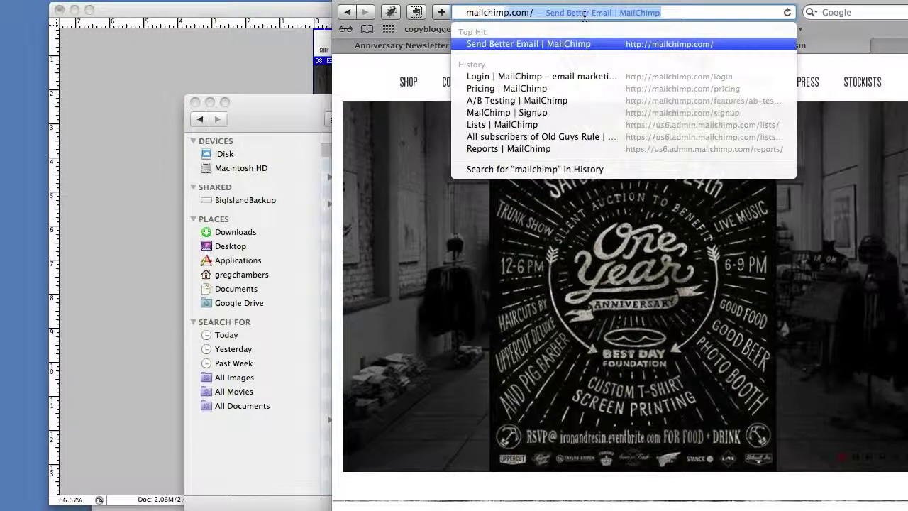
{"action": "key", "text": "Return"}
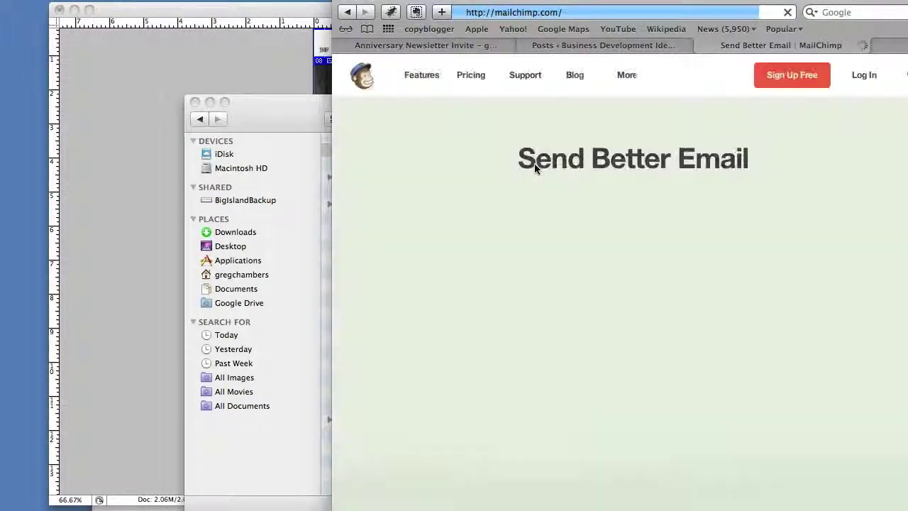
{"action": "left_click", "coordinate": [864, 75]}
{"action": "key", "text": "Return"}
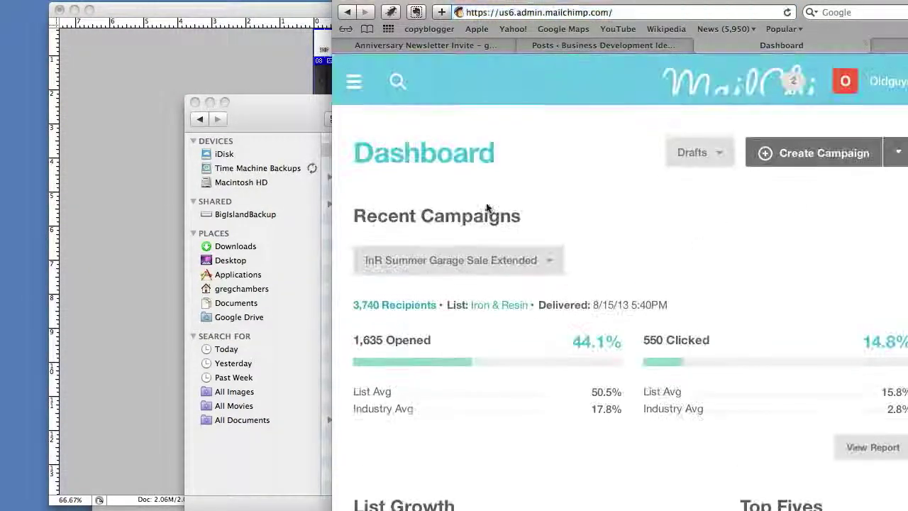
Open the Dont Delete- Correct HTML for Centering campaign code and select lines 101 onward.
{"action": "left_click", "coordinate": [418, 204]}
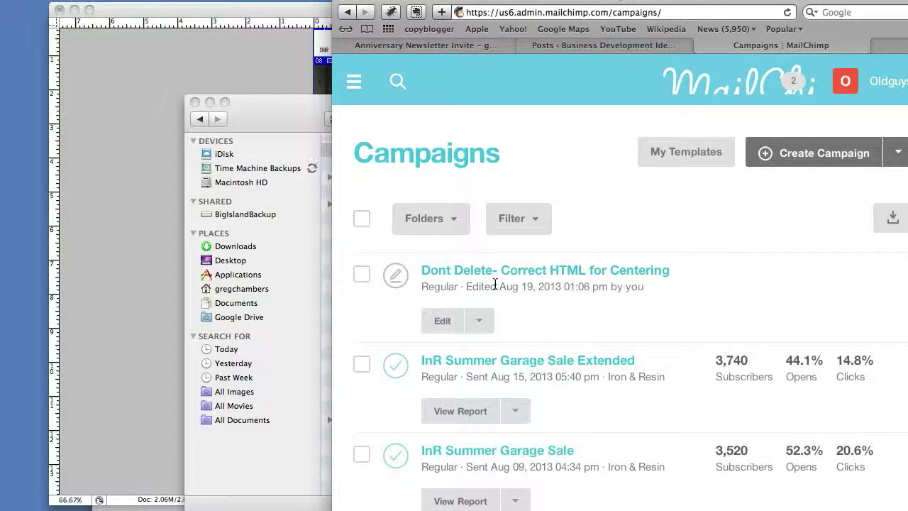
{"action": "left_click", "coordinate": [523, 280]}
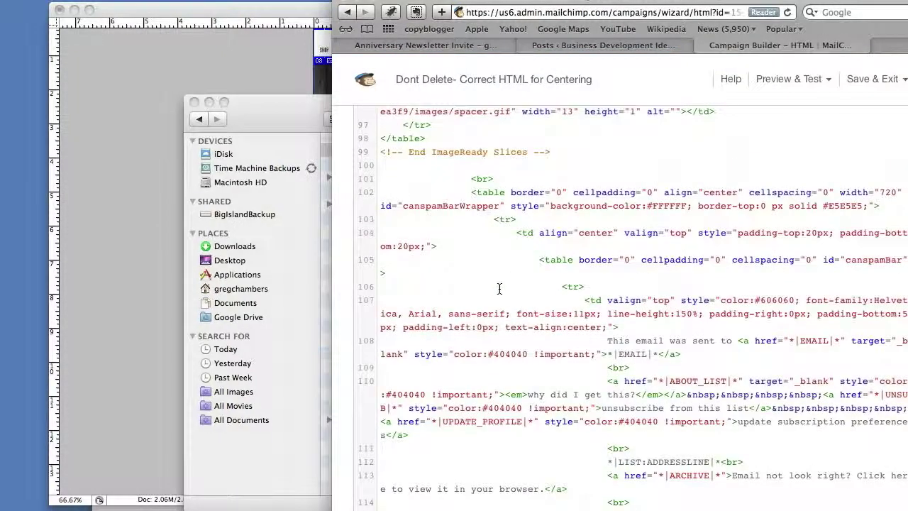
{"action": "left_click_drag", "start_coordinate": [469, 177], "coordinate": [397, 510]}
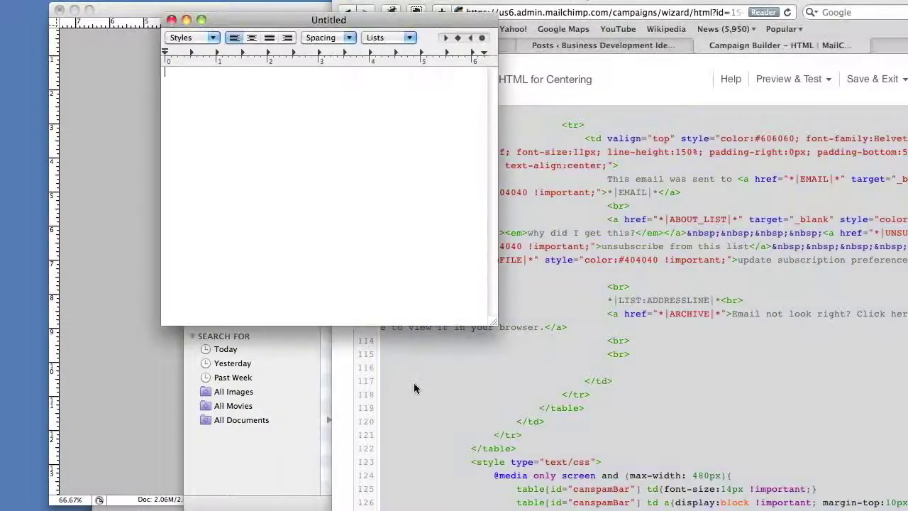
Convert the new TextEdit document to plain text and paste the footer code into it.
{"action": "left_click", "coordinate": [142, 0]}
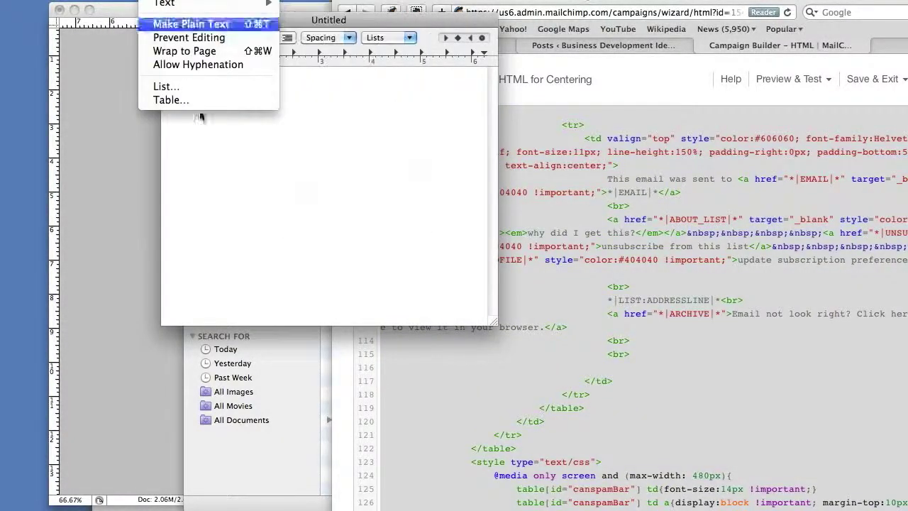
{"action": "left_click", "coordinate": [206, 25]}
{"action": "key", "text": "super+v"}
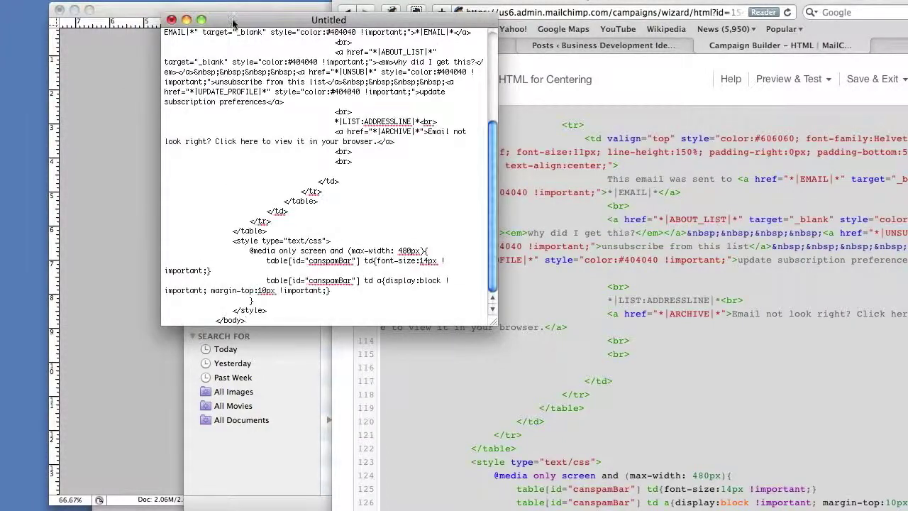
{"action": "left_click_drag", "start_coordinate": [227, 9], "coordinate": [88, 214]}
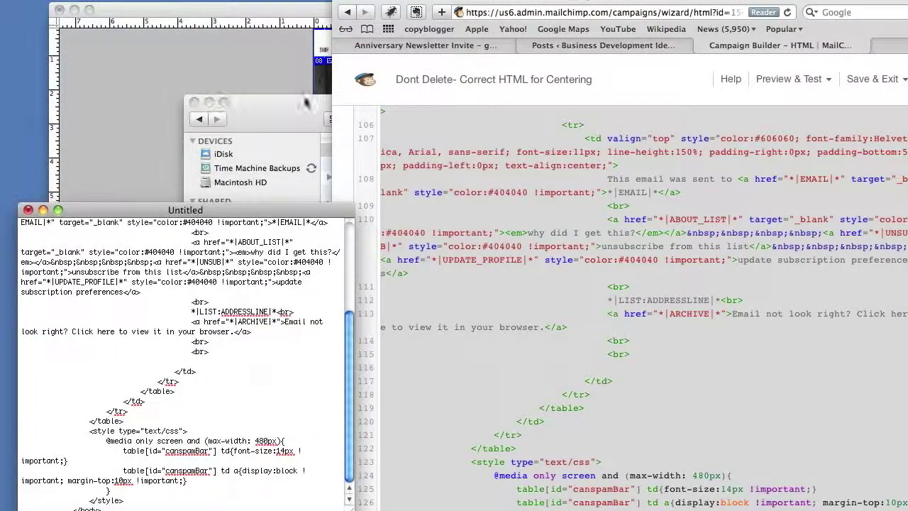
Paste the newsletter HTML over the old campaign code.
{"action": "left_click", "coordinate": [677, 210]}
{"action": "scroll", "coordinate": [676, 210], "scroll_direction": "up", "scroll_amount": 2}
{"action": "key", "text": "super+v"}
{"action": "scroll", "coordinate": [676, 211], "scroll_direction": "up", "scroll_amount": 10}
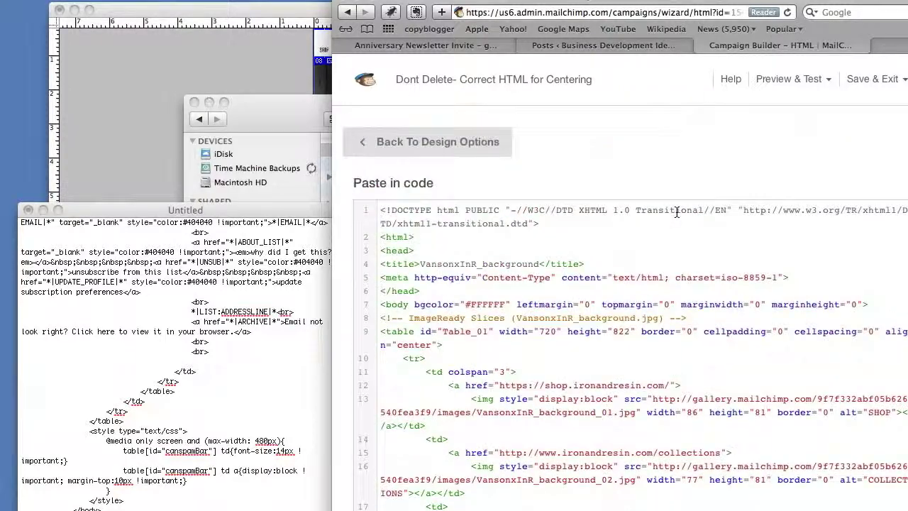
Browse the campaign template options, then go back to the MailChimp Dashboard.
{"action": "left_click", "coordinate": [470, 146]}
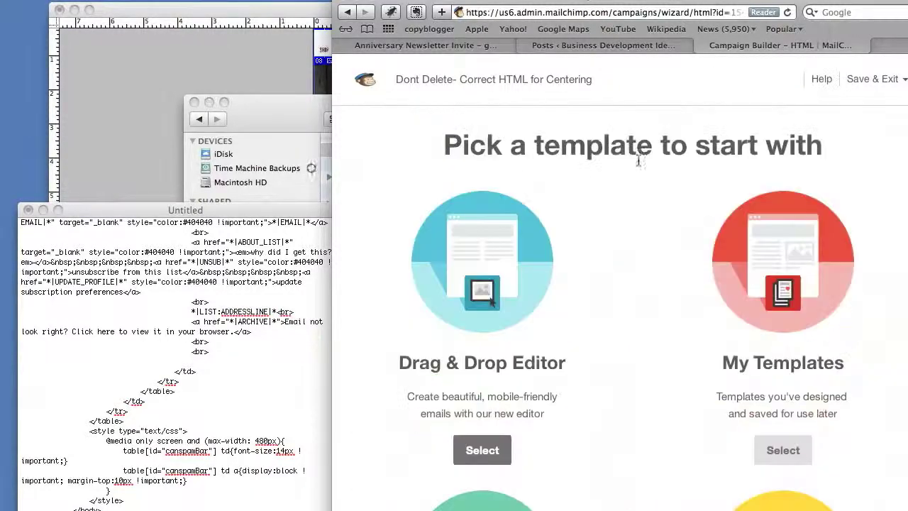
{"action": "scroll", "coordinate": [664, 283], "scroll_direction": "down", "scroll_amount": 3}
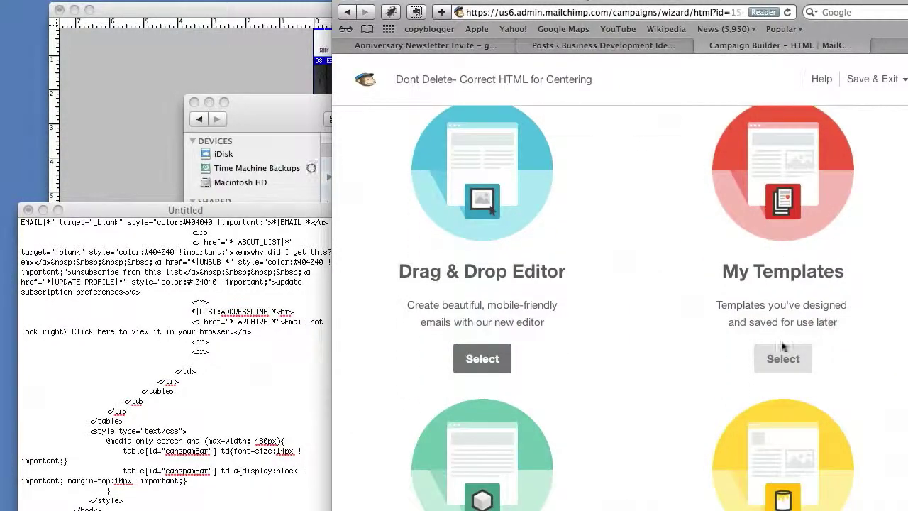
{"action": "scroll", "coordinate": [596, 317], "scroll_direction": "down", "scroll_amount": 8}
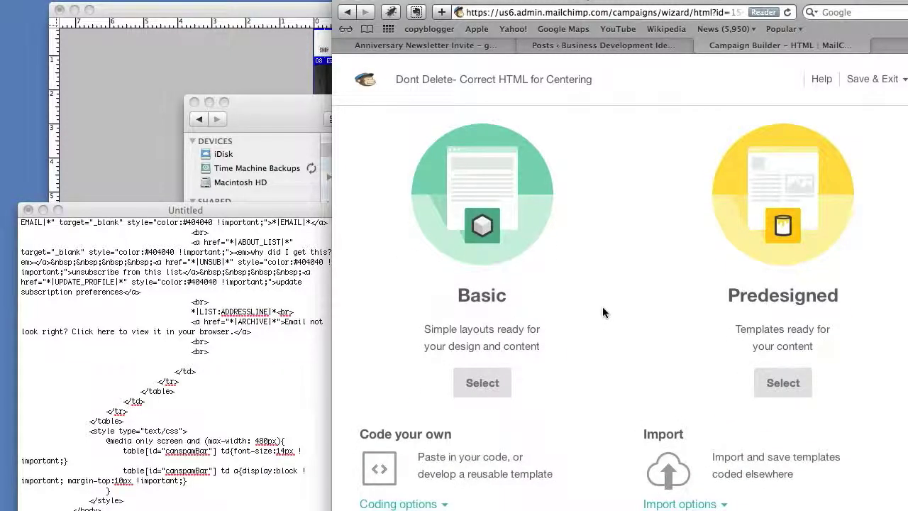
{"action": "scroll", "coordinate": [603, 319], "scroll_direction": "down", "scroll_amount": 1}
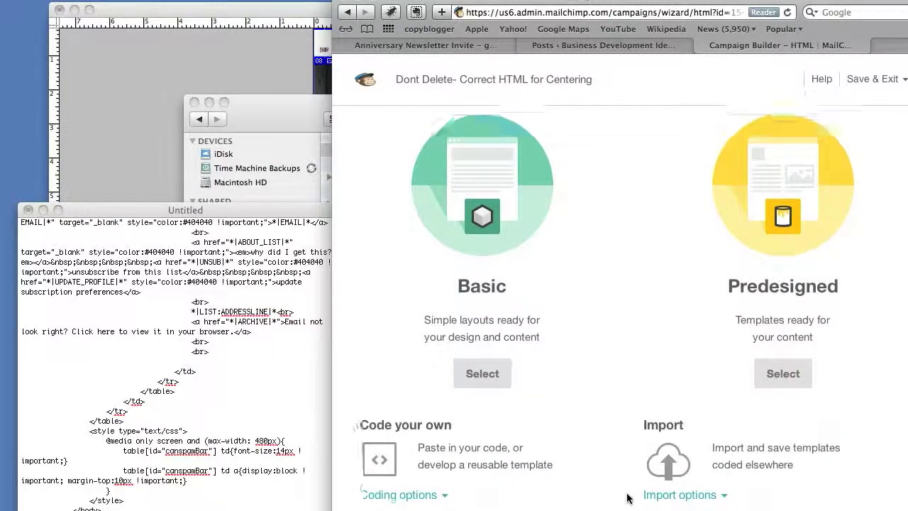
{"action": "scroll", "coordinate": [648, 372], "scroll_direction": "up", "scroll_amount": 10}
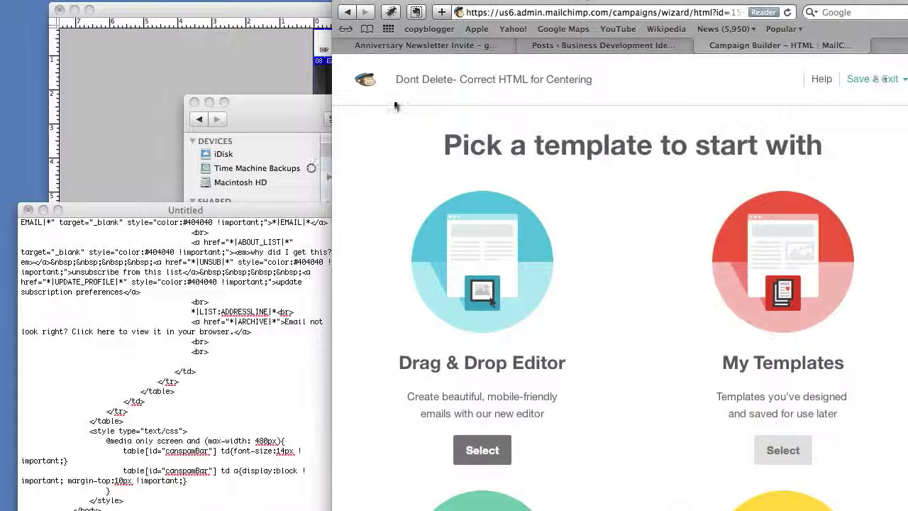
{"action": "left_click", "coordinate": [366, 82]}
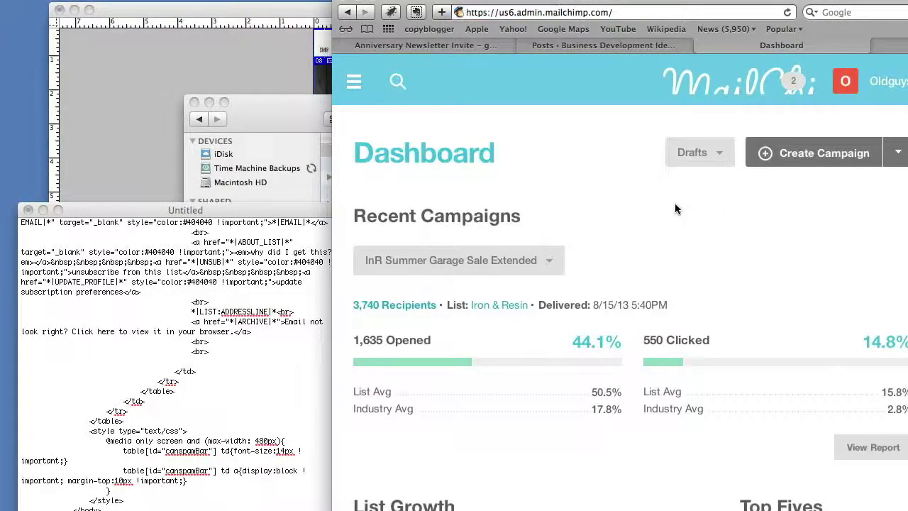
Create a Regular Ol' Campaign sent to the Iron & Resin list.
{"action": "left_click", "coordinate": [354, 80]}
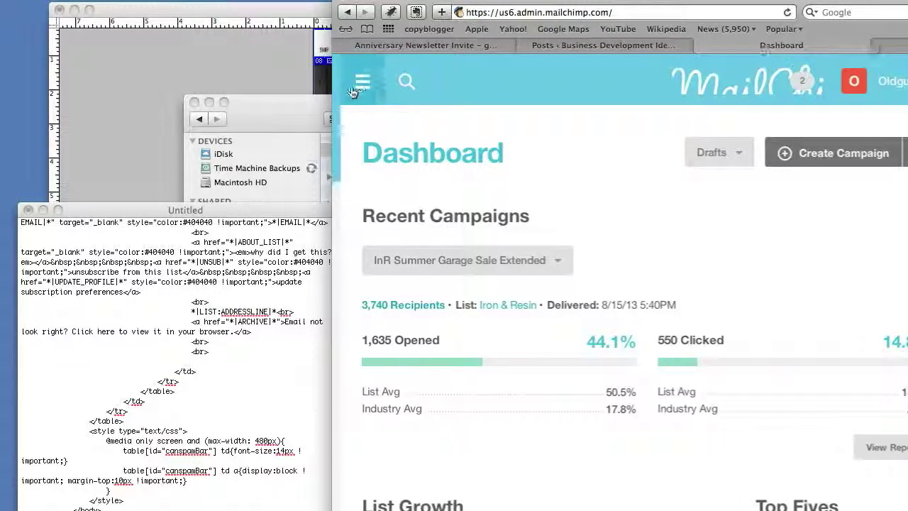
{"action": "left_click", "coordinate": [464, 204]}
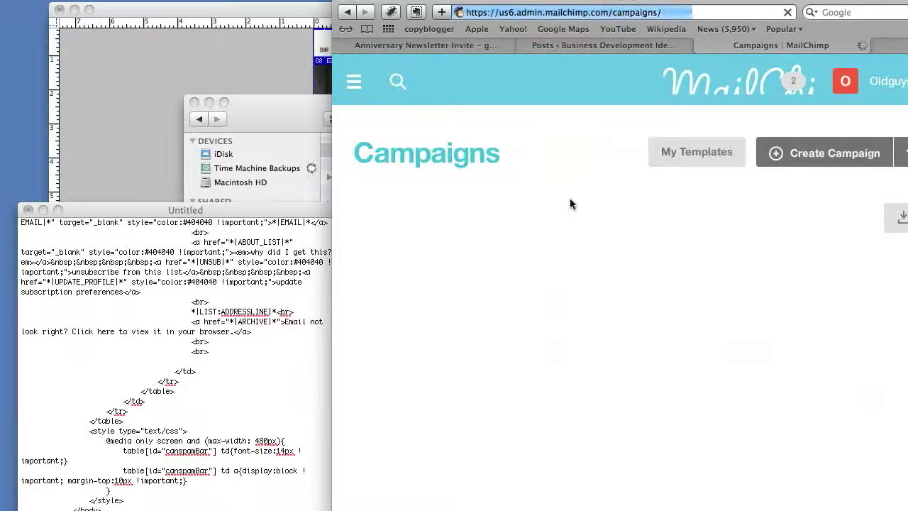
{"action": "left_click", "coordinate": [897, 153]}
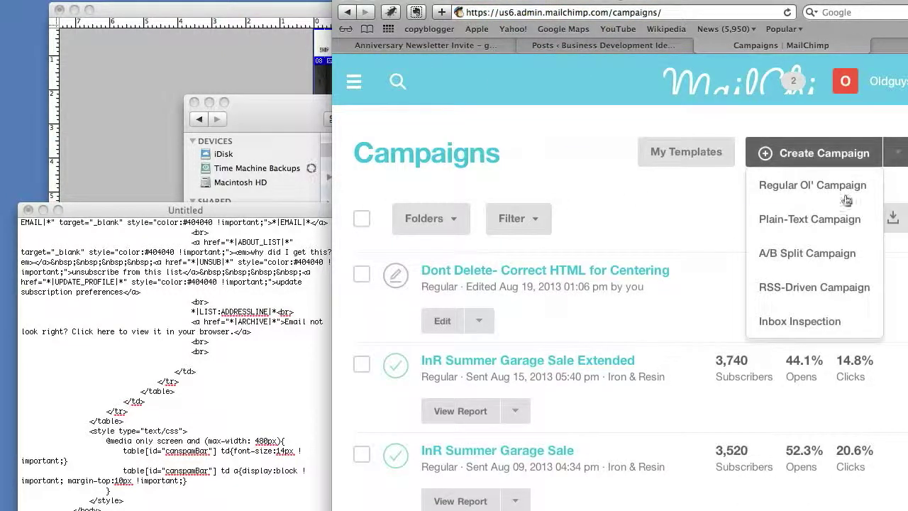
{"action": "left_click", "coordinate": [763, 196]}
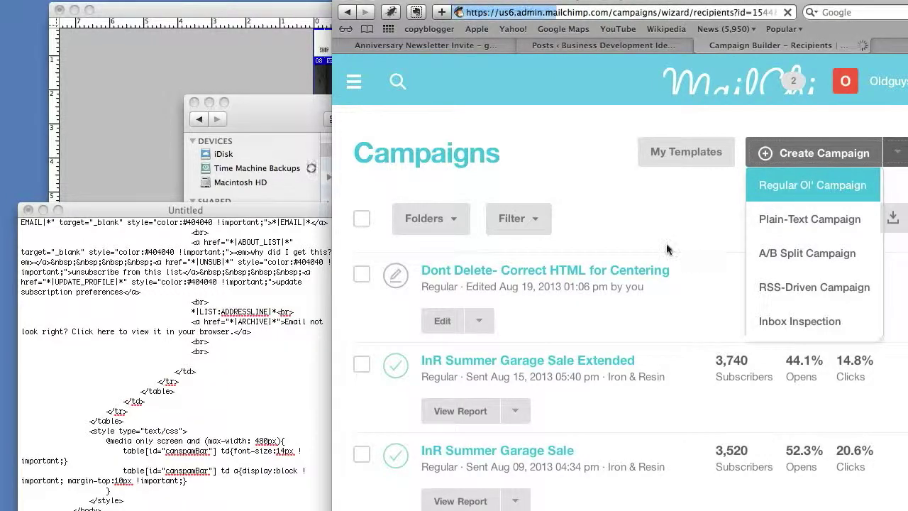
{"action": "left_click", "coordinate": [360, 271]}
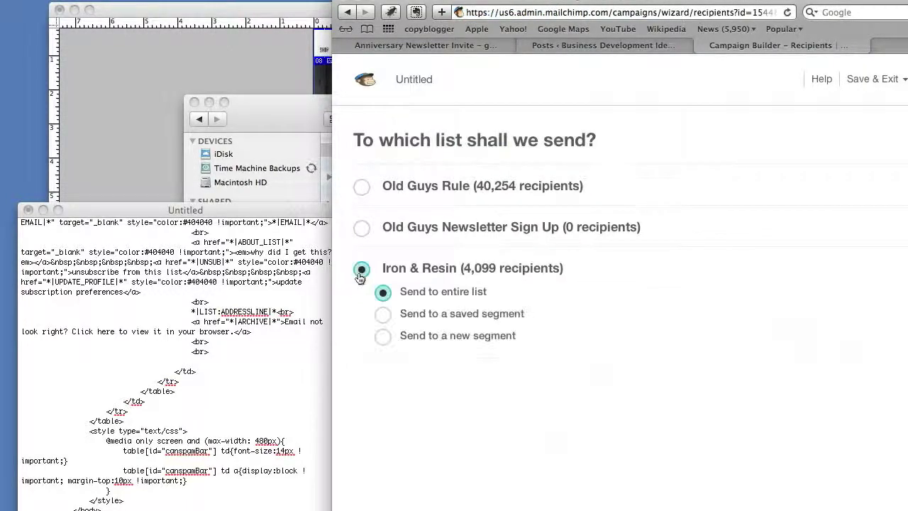
{"action": "left_click", "coordinate": [653, 470]}
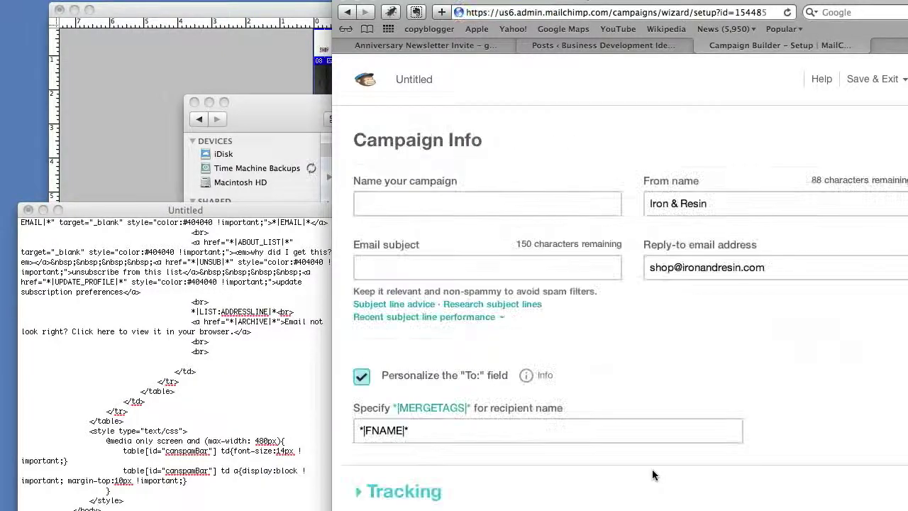
Name the campaign Anniversary Newsletter and bring up the client's email for the subject.
{"action": "left_click", "coordinate": [415, 212]}
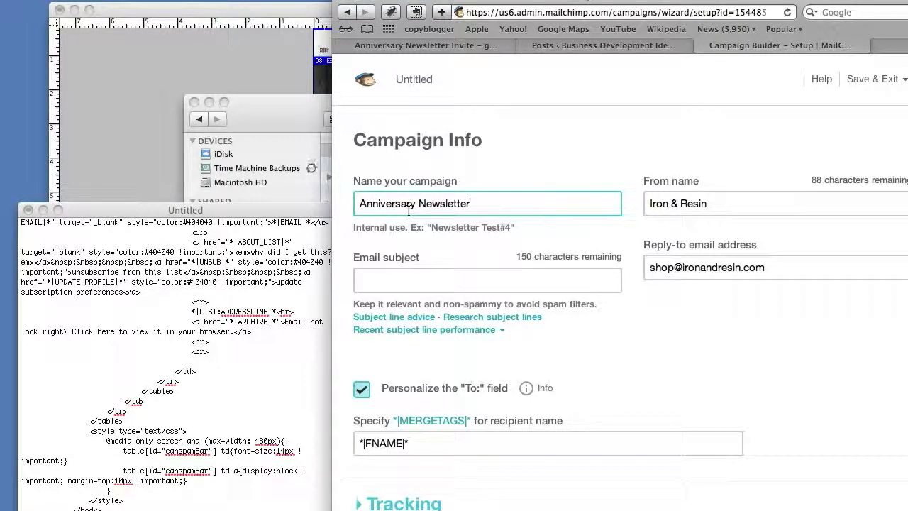
{"action": "left_click", "coordinate": [414, 280]}
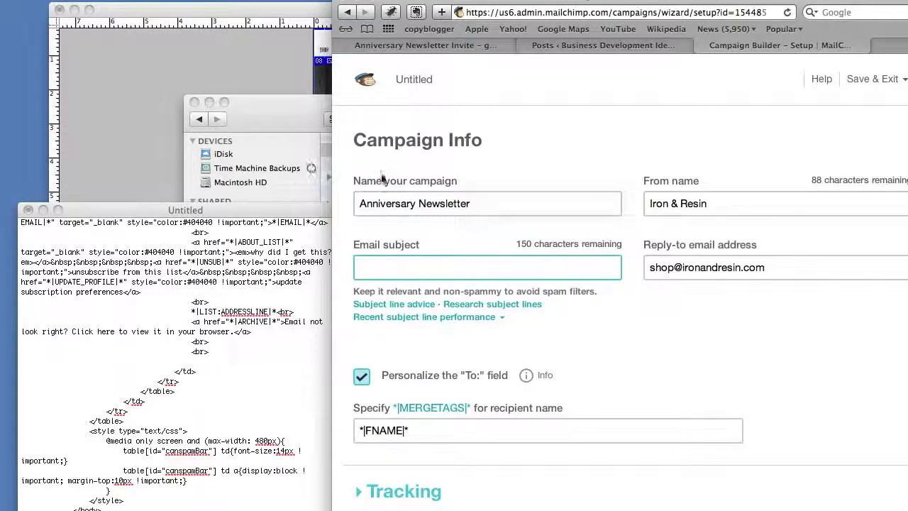
{"action": "left_click", "coordinate": [458, 45]}
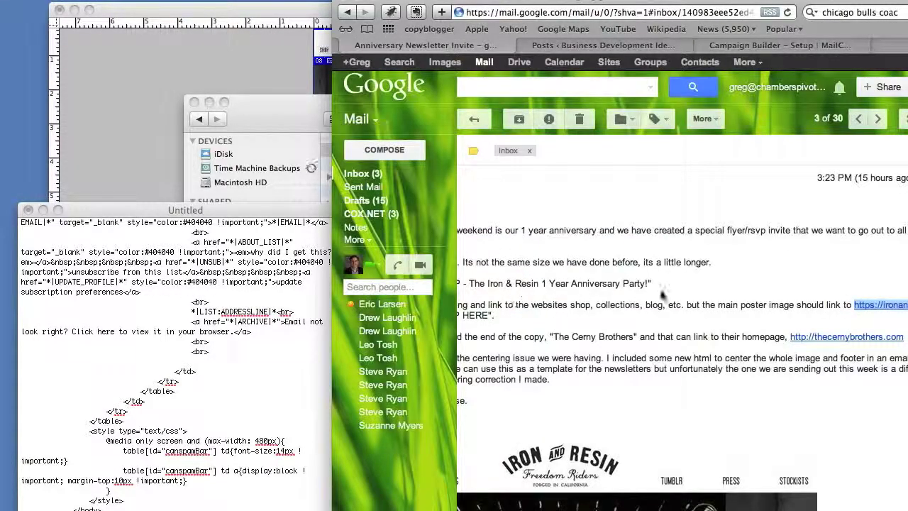
Copy 'RSVP - The Iron & Resin 1 Year Anniversary Party!' from the client's email into Email subject.
{"action": "left_click_drag", "start_coordinate": [646, 283], "coordinate": [626, 289]}
{"action": "key", "text": "super+c"}
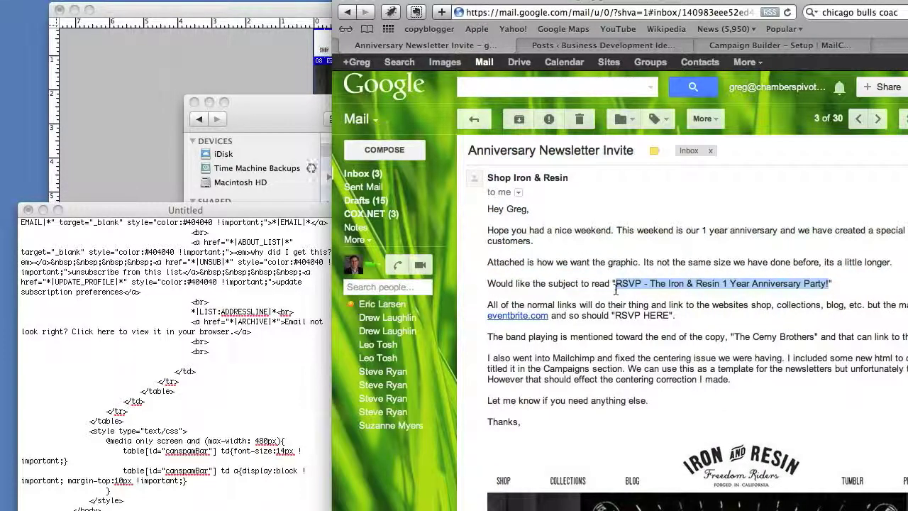
{"action": "left_click", "coordinate": [758, 45]}
{"action": "key", "text": "super+v"}
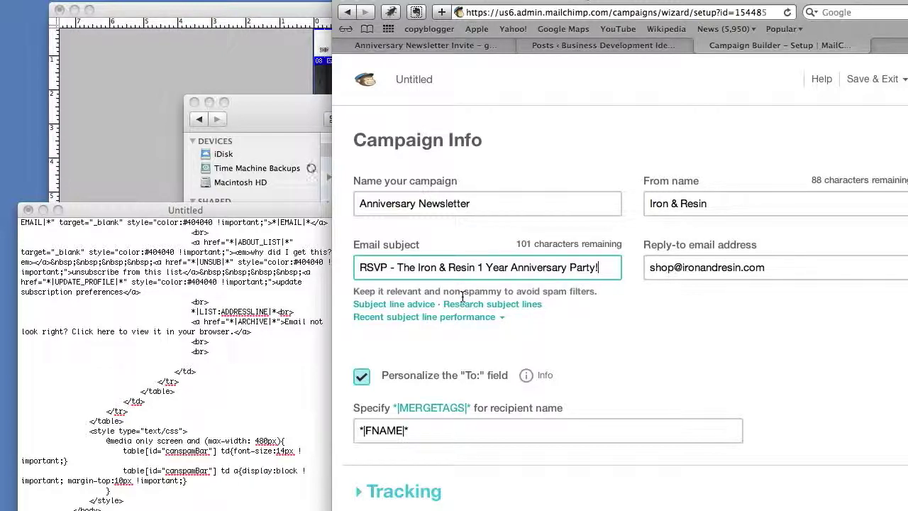
Enable Google Analytics link tracking and expand the Social Media and More Options sections.
{"action": "scroll", "coordinate": [621, 307], "scroll_direction": "down", "scroll_amount": 3}
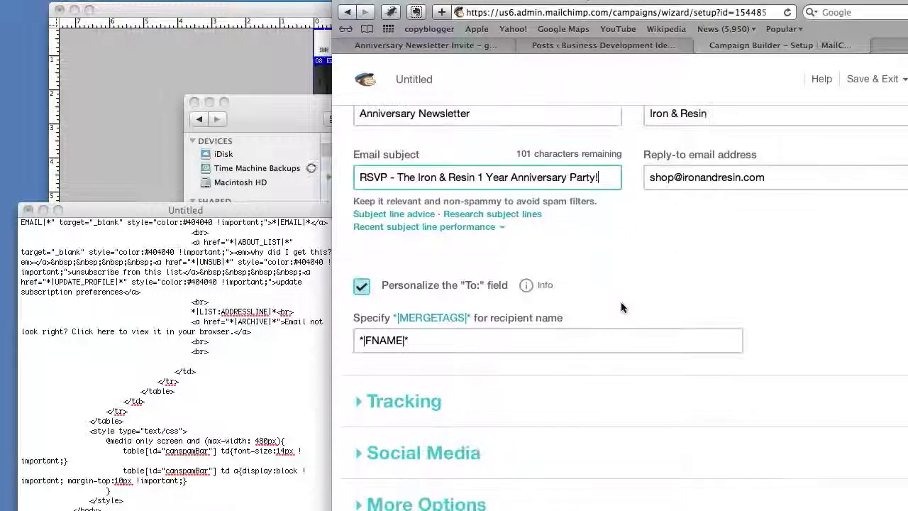
{"action": "left_click", "coordinate": [387, 401]}
{"action": "scroll", "coordinate": [505, 389], "scroll_direction": "down", "scroll_amount": 7}
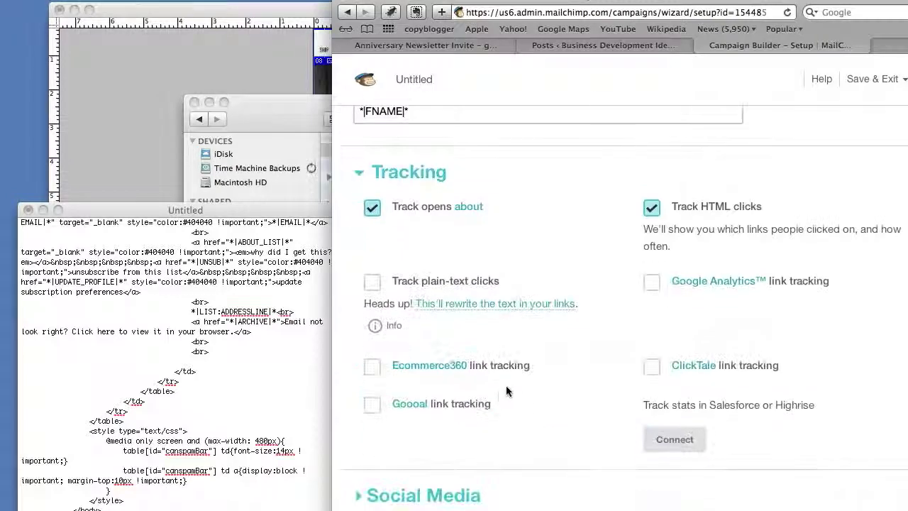
{"action": "left_click", "coordinate": [651, 282]}
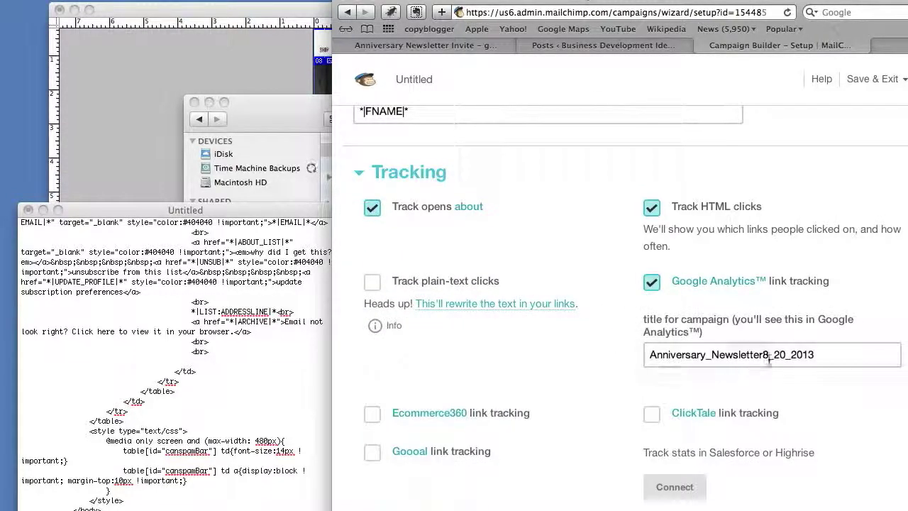
{"action": "left_click", "coordinate": [766, 356]}
{"action": "scroll", "coordinate": [554, 337], "scroll_direction": "down", "scroll_amount": 3}
{"action": "left_click", "coordinate": [482, 444]}
{"action": "scroll", "coordinate": [538, 441], "scroll_direction": "down", "scroll_amount": 3}
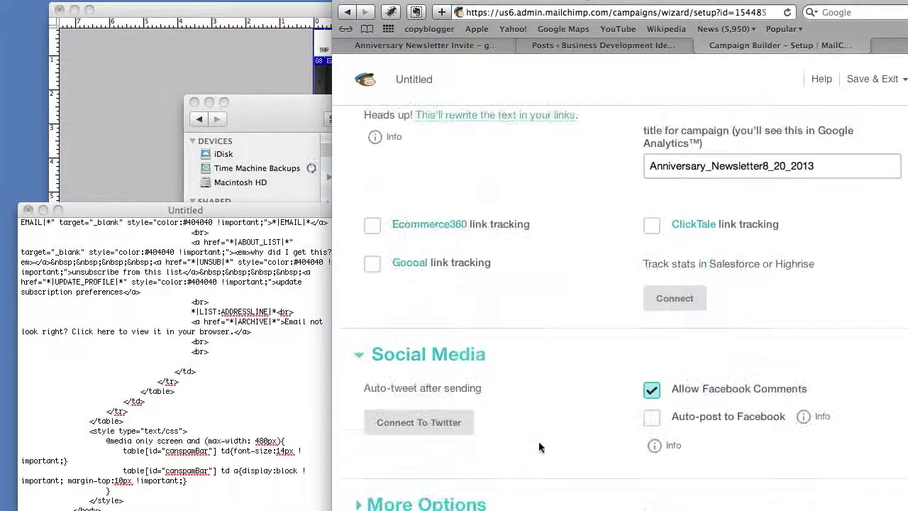
{"action": "left_click", "coordinate": [456, 504]}
{"action": "scroll", "coordinate": [546, 455], "scroll_direction": "down", "scroll_amount": 3}
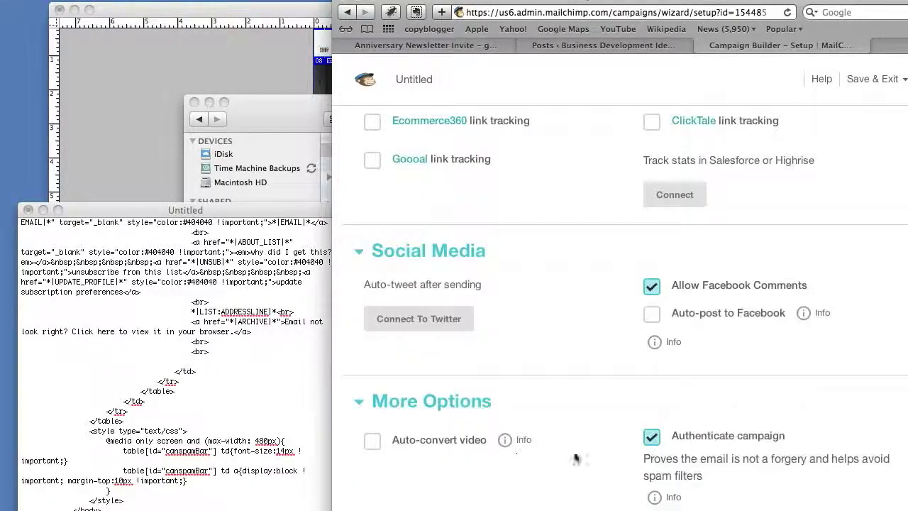
{"action": "scroll", "coordinate": [603, 447], "scroll_direction": "up", "scroll_amount": 10}
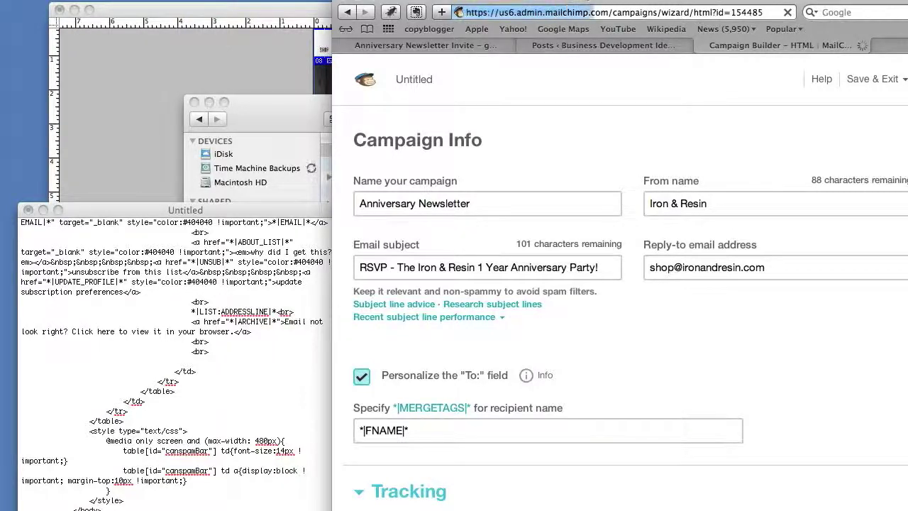
Upload Anniv_Newsletter.zip via Import options > Import zip file as the campaign design.
{"action": "scroll", "coordinate": [573, 449], "scroll_direction": "down", "scroll_amount": 3}
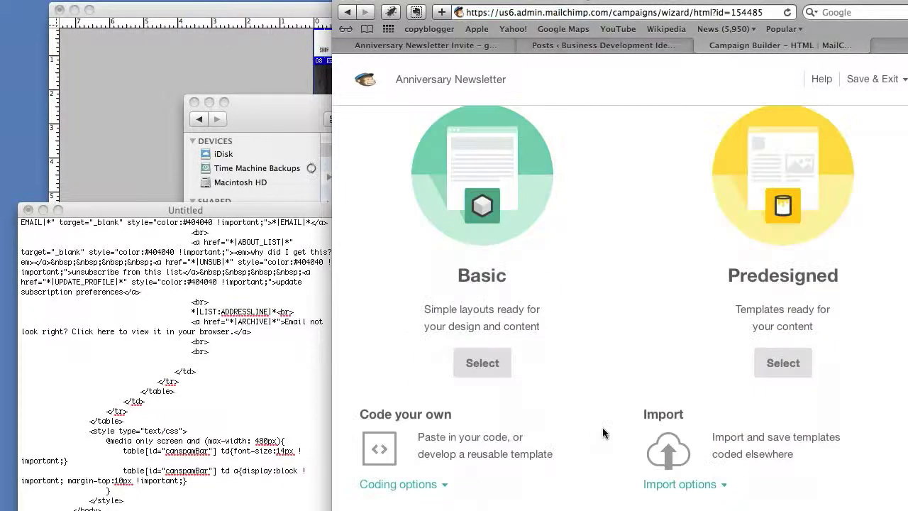
{"action": "left_click", "coordinate": [688, 488]}
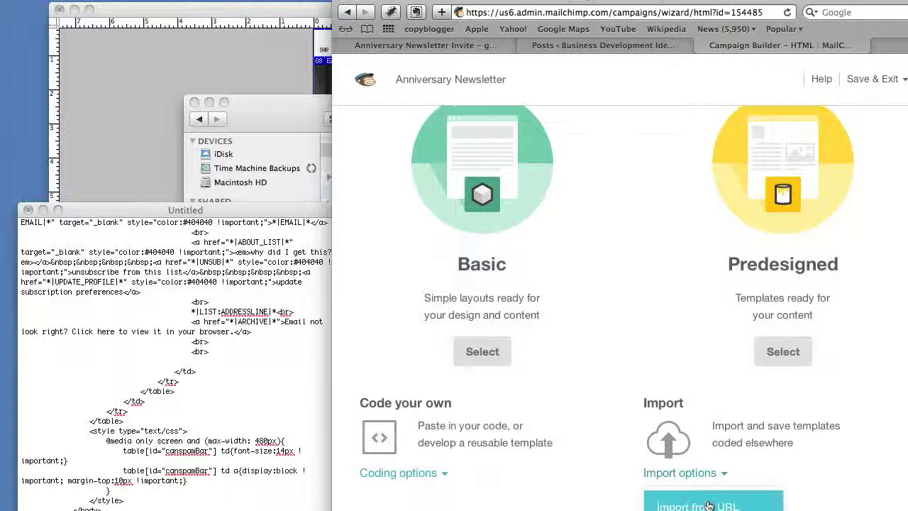
{"action": "left_click", "coordinate": [695, 465]}
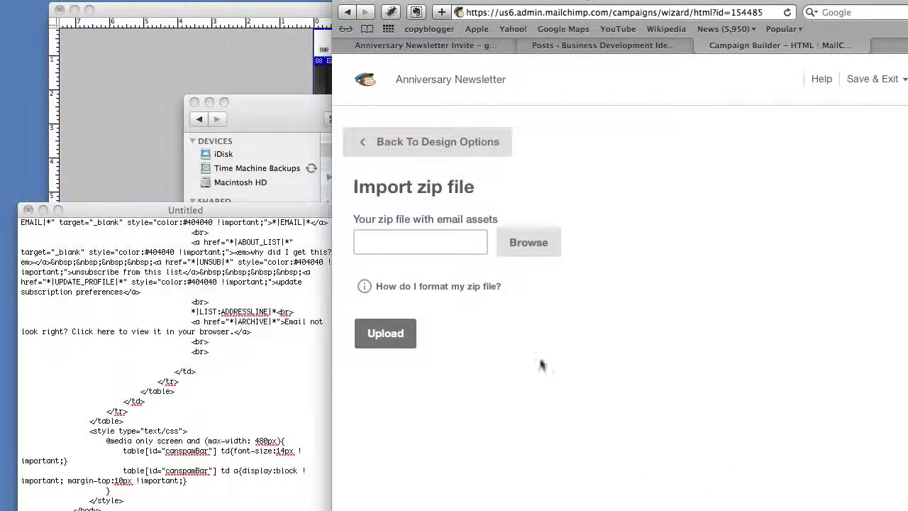
{"action": "left_click", "coordinate": [421, 241]}
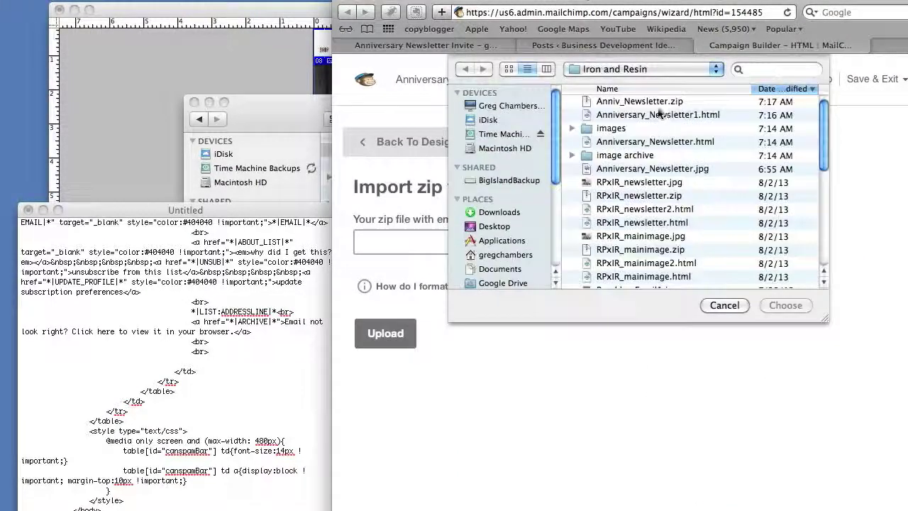
{"action": "double_click", "coordinate": [638, 103]}
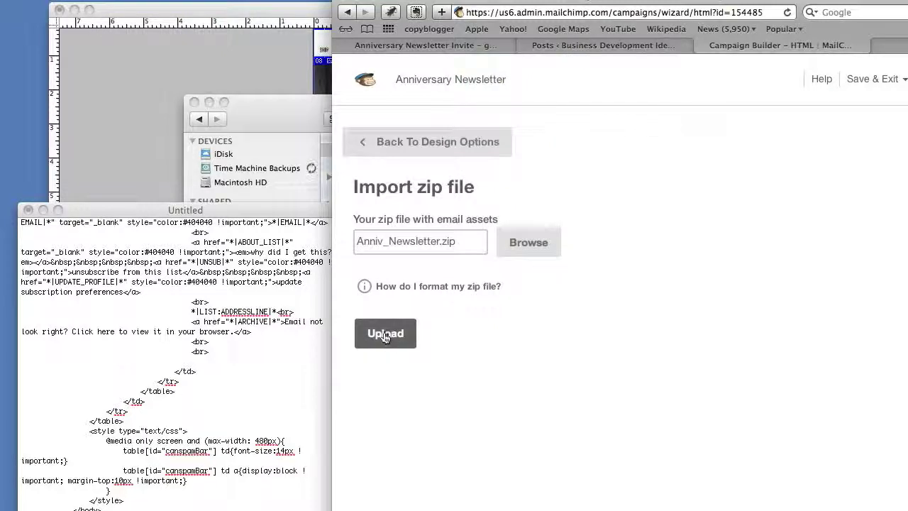
{"action": "left_click", "coordinate": [385, 336]}
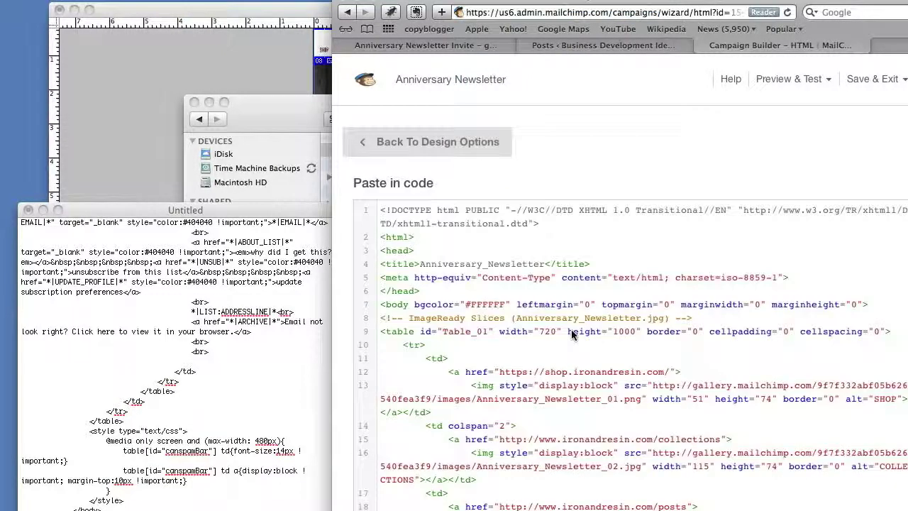
Paste the corrected unsubscribe footer code from the Untitled file over the old footer, ending at </body>.
{"action": "scroll", "coordinate": [571, 330], "scroll_direction": "down", "scroll_amount": 10}
{"action": "scroll", "coordinate": [572, 329], "scroll_direction": "down", "scroll_amount": 15}
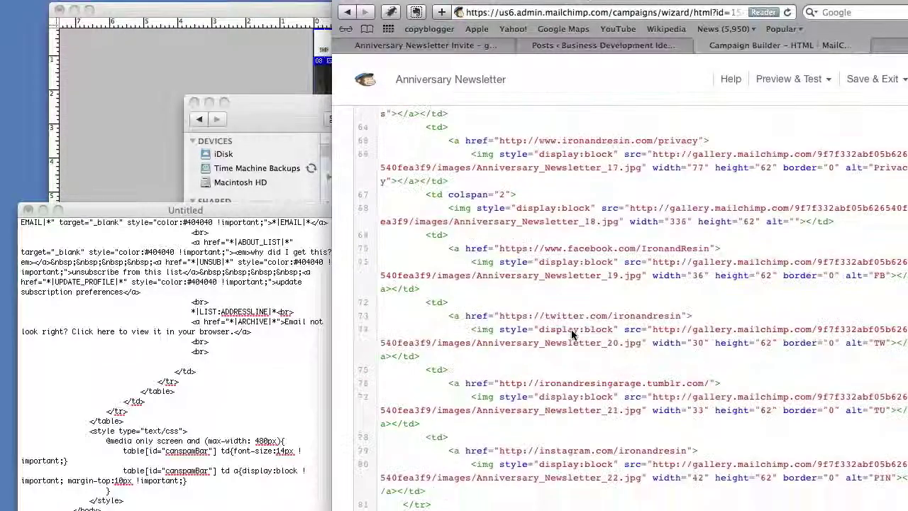
{"action": "scroll", "coordinate": [571, 329], "scroll_direction": "down", "scroll_amount": 3}
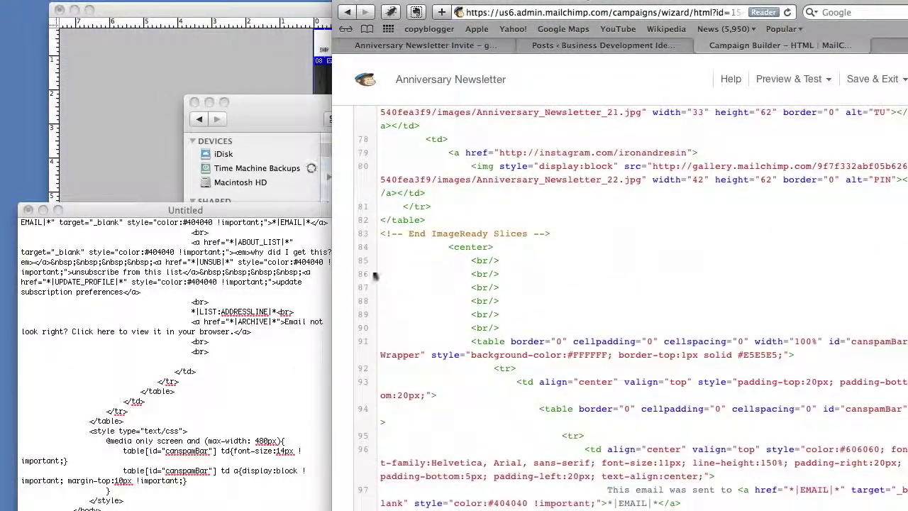
{"action": "left_click", "coordinate": [175, 370]}
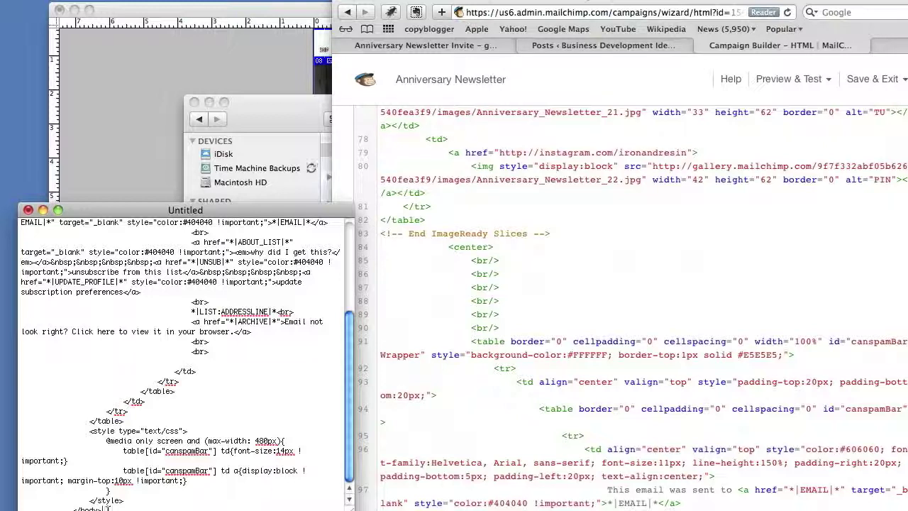
{"action": "left_click_drag", "start_coordinate": [107, 508], "coordinate": [19, 158]}
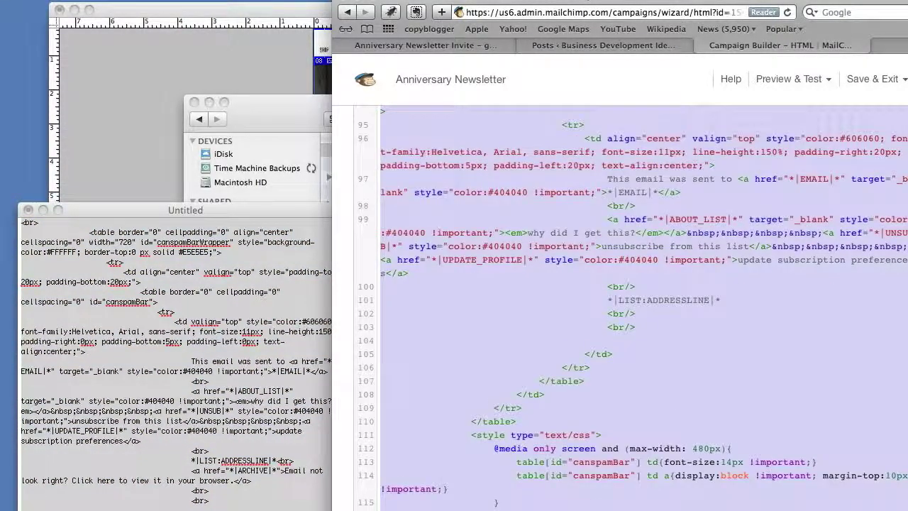
{"action": "key", "text": "super+v"}
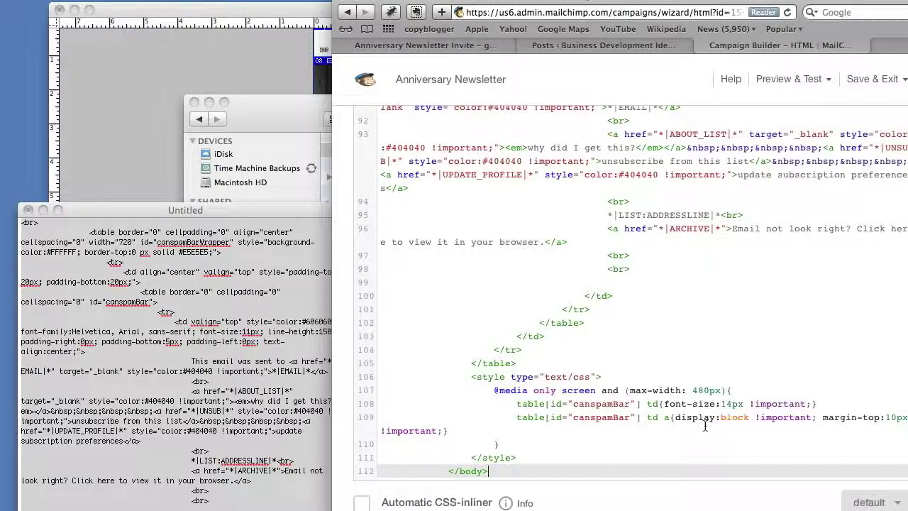
{"action": "scroll", "coordinate": [705, 426], "scroll_direction": "up", "scroll_amount": 15}
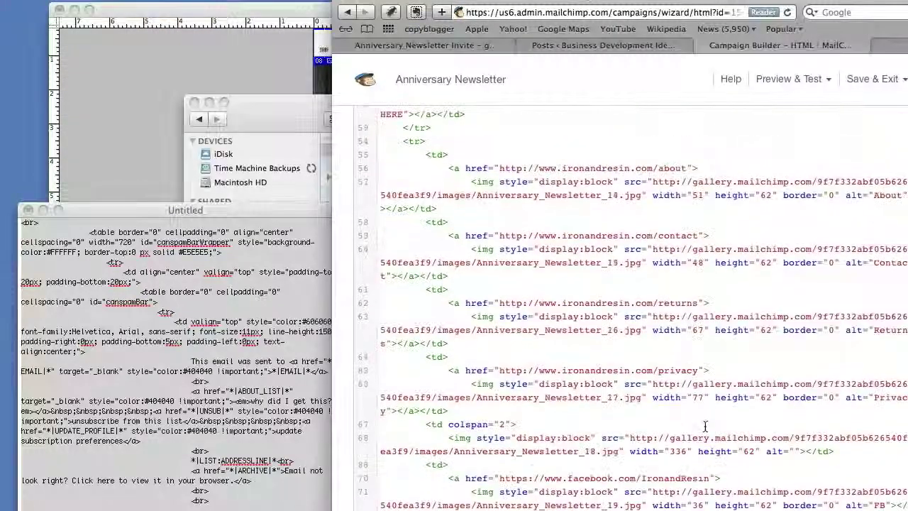
{"action": "scroll", "coordinate": [706, 426], "scroll_direction": "up", "scroll_amount": 11}
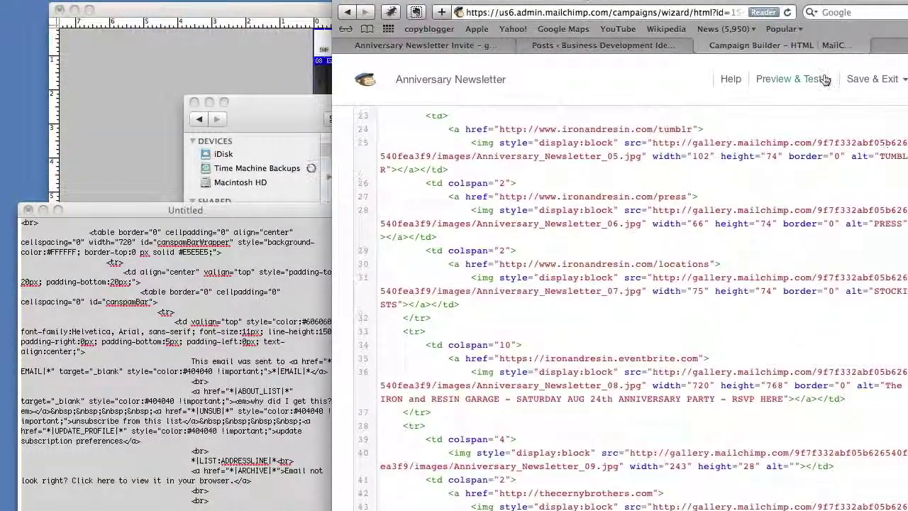
{"action": "left_click", "coordinate": [824, 79]}
Check the Anniversary Newsletter in the popup preview, scrolling through it before closing.
{"action": "left_click", "coordinate": [730, 113]}
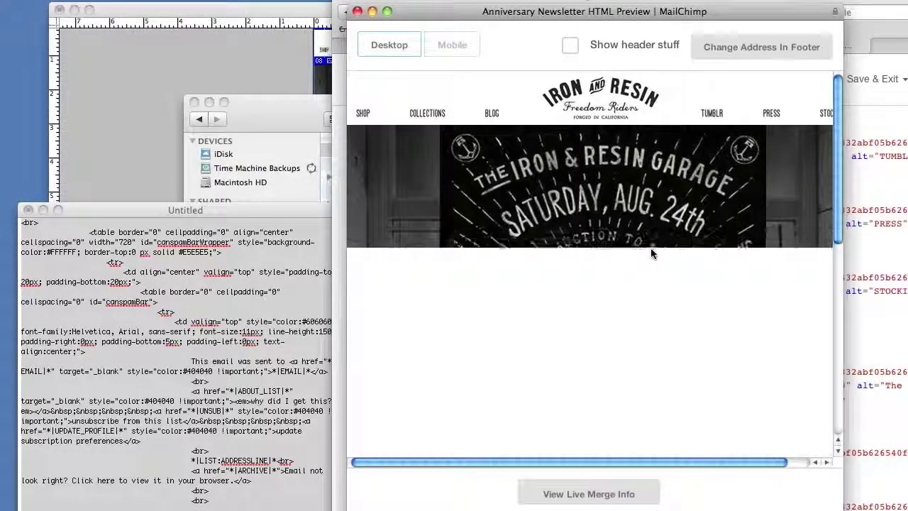
{"action": "scroll", "coordinate": [652, 253], "scroll_direction": "down", "scroll_amount": 15}
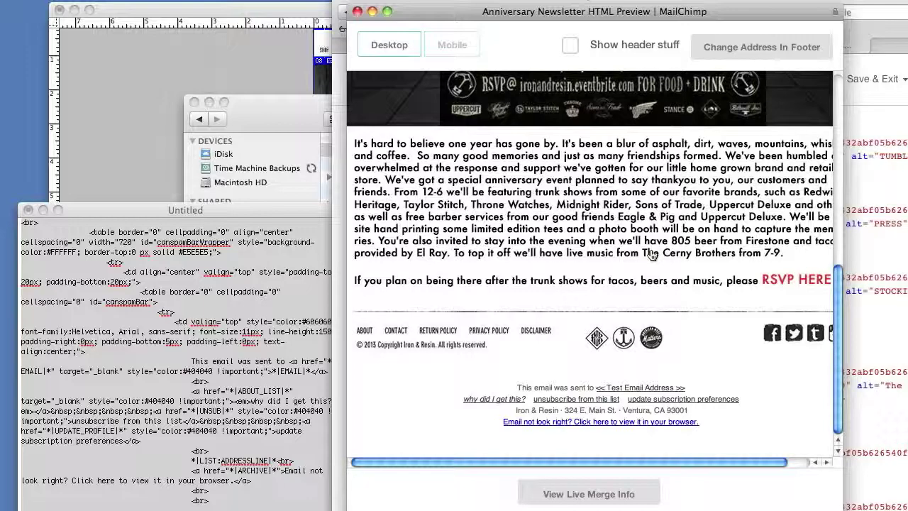
{"action": "scroll", "coordinate": [652, 255], "scroll_direction": "up", "scroll_amount": 15}
{"action": "scroll", "coordinate": [652, 257], "scroll_direction": "down", "scroll_amount": 15}
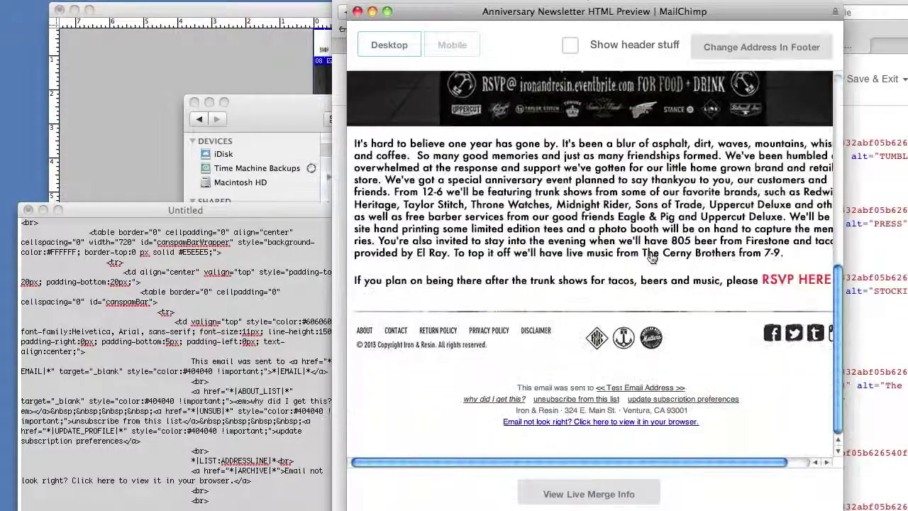
{"action": "scroll", "coordinate": [652, 255], "scroll_direction": "up", "scroll_amount": 15}
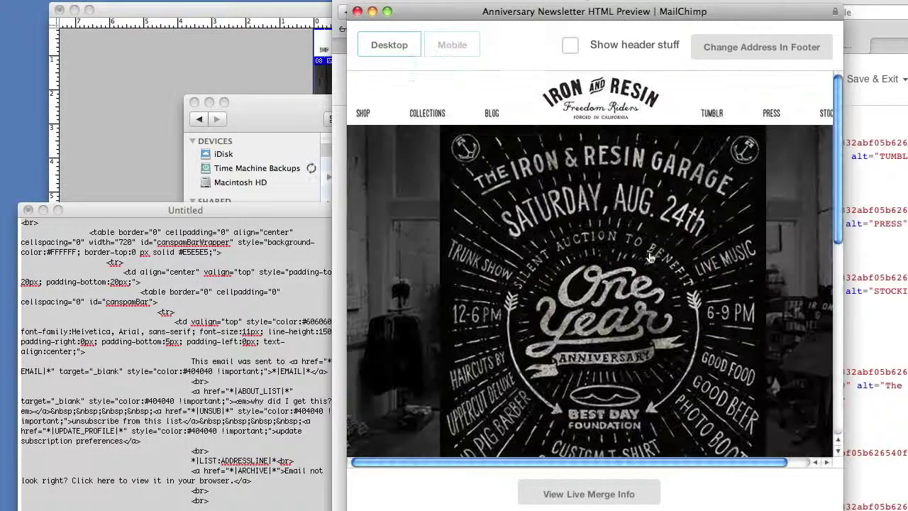
{"action": "left_click", "coordinate": [357, 11]}
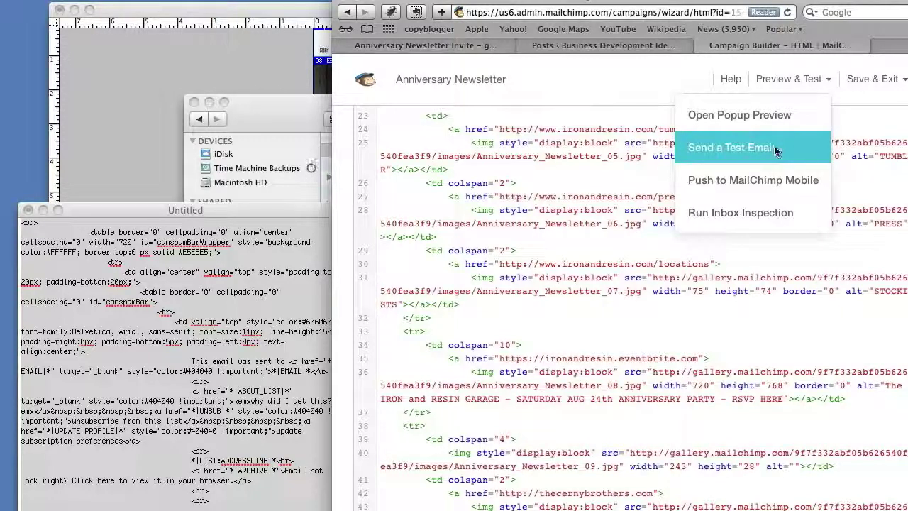
Send a test copy of the newsletter to the recipient's e-mail address.
{"action": "left_click", "coordinate": [776, 151]}
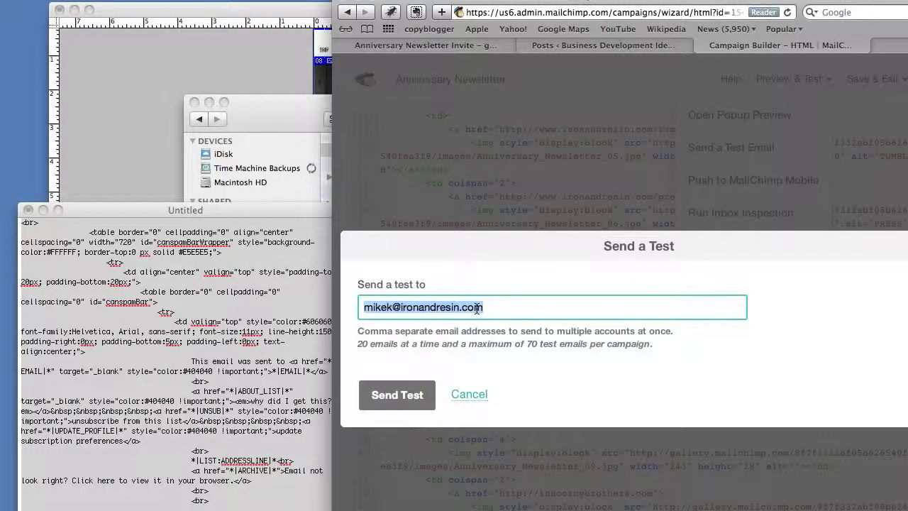
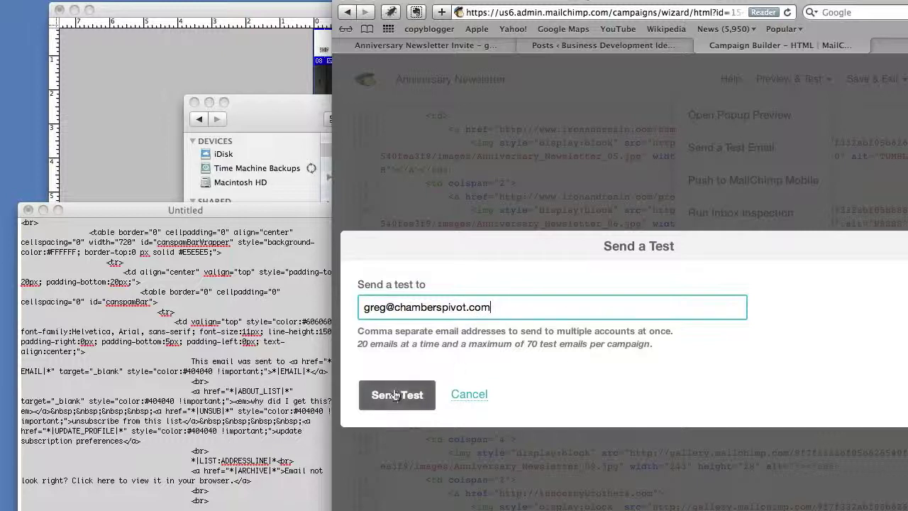
{"action": "left_click", "coordinate": [396, 395]}
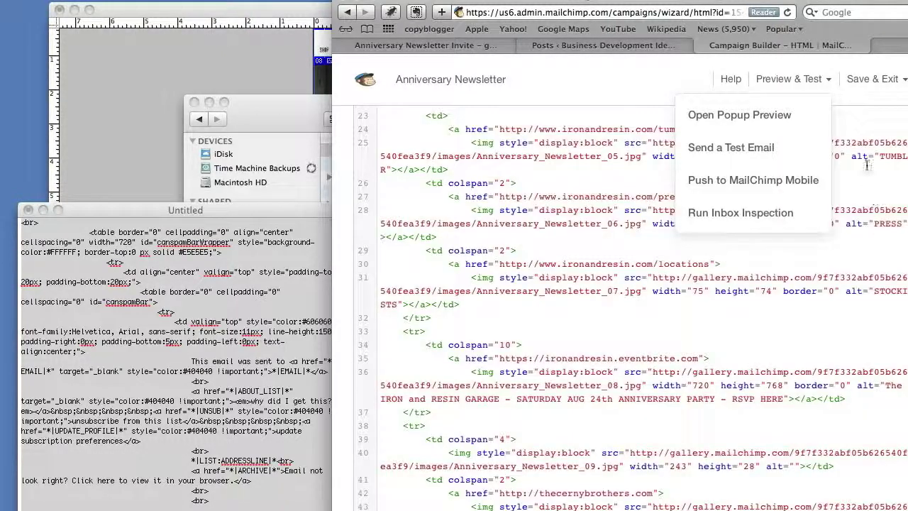
{"action": "scroll", "coordinate": [860, 146], "scroll_direction": "up", "scroll_amount": 1}
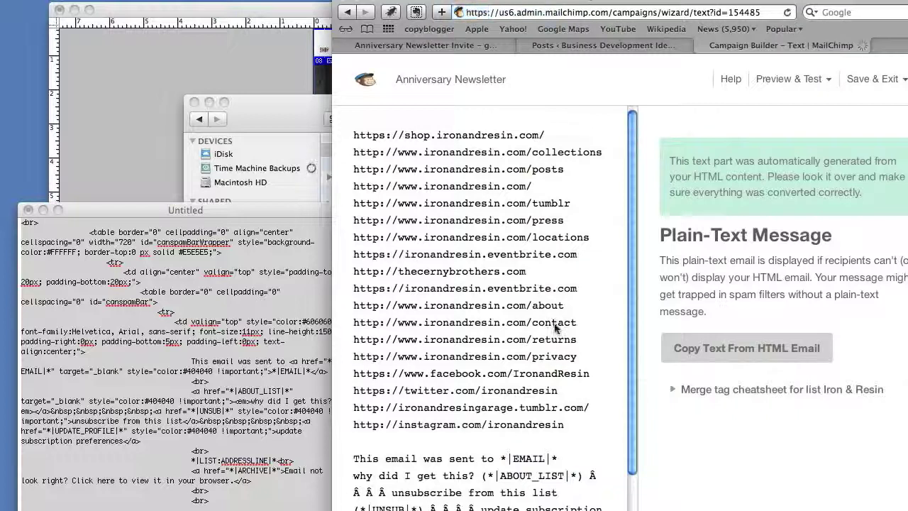
Delete the site and social URLs from the plain-text version, keeping only the eventbrite link and footer.
{"action": "scroll", "coordinate": [555, 425], "scroll_direction": "down", "scroll_amount": 2}
{"action": "scroll", "coordinate": [555, 429], "scroll_direction": "up", "scroll_amount": 2}
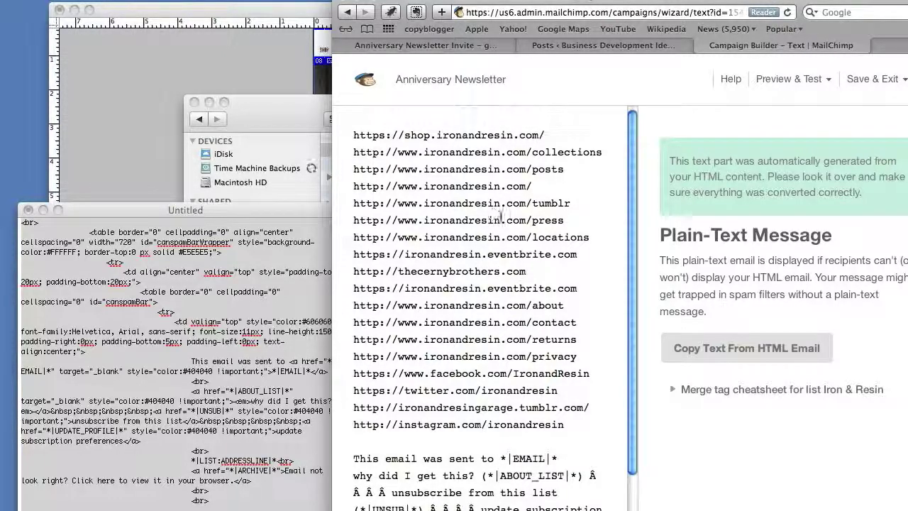
{"action": "left_click_drag", "start_coordinate": [531, 271], "coordinate": [333, 134]}
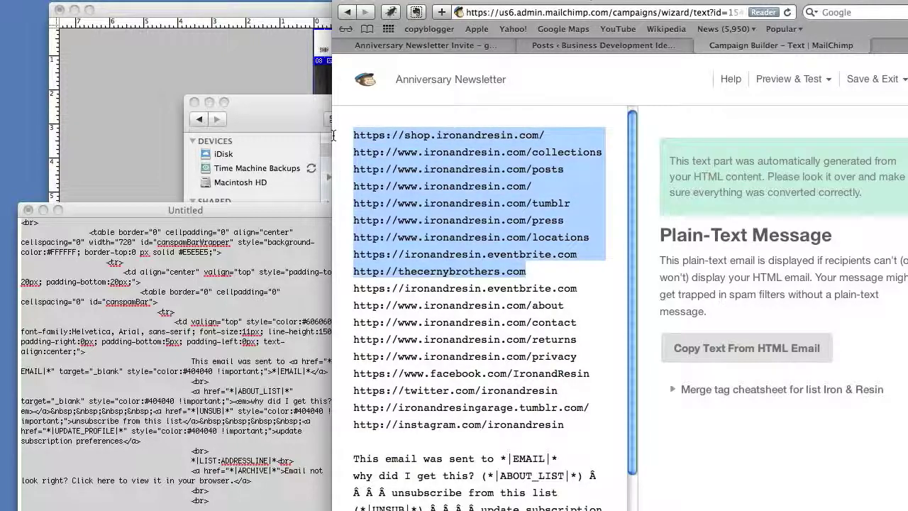
{"action": "key", "text": "BackSpace"}
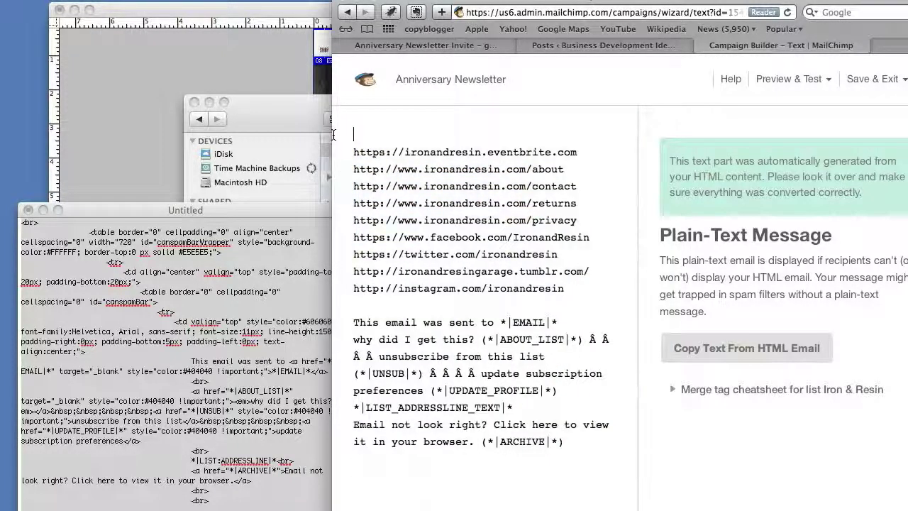
{"action": "left_click_drag", "start_coordinate": [352, 169], "coordinate": [450, 308]}
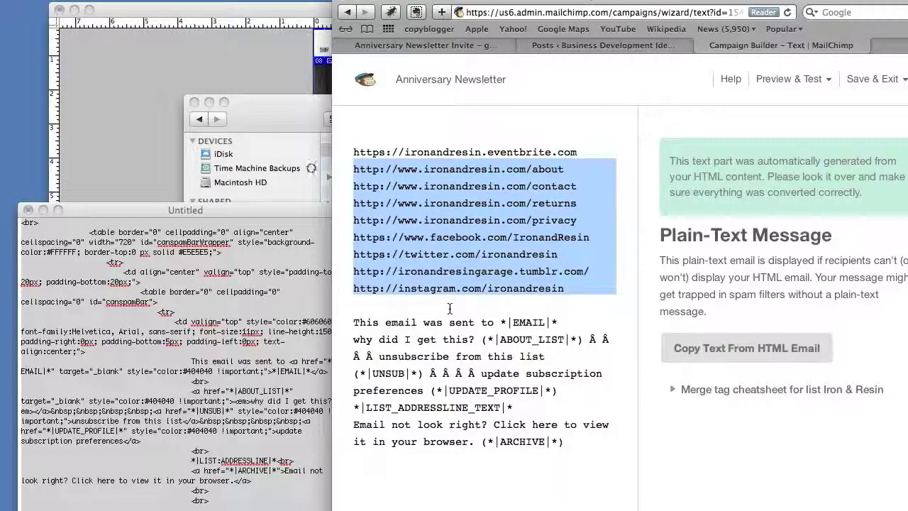
{"action": "key", "text": "BackSpace"}
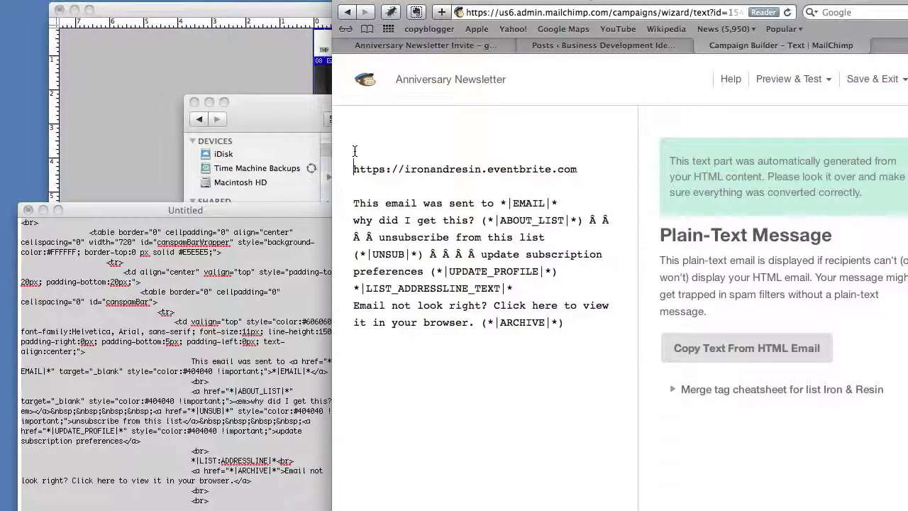
{"action": "key", "text": "Up"}
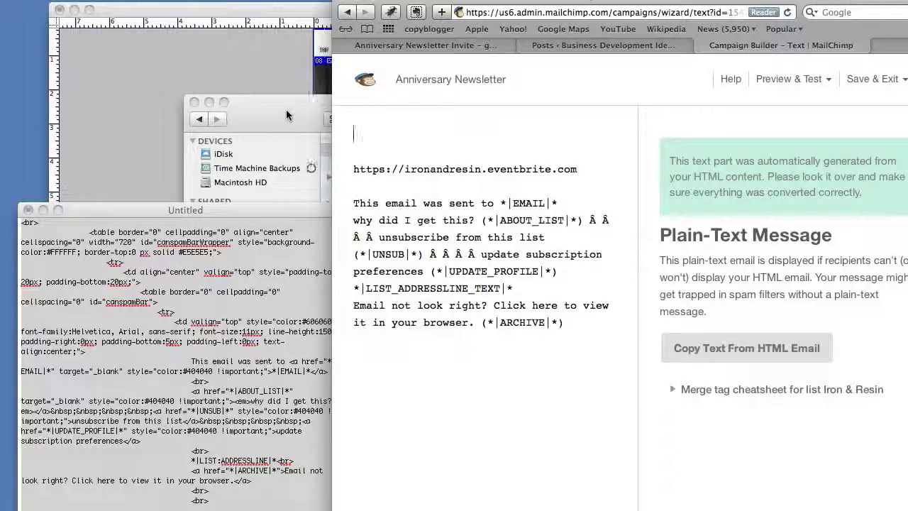
{"action": "left_click", "coordinate": [420, 47]}
Paste 'RSVP - The Iron & Resin 1 Year Anniversary Party!' at the top of the plain-text message.
{"action": "left_click", "coordinate": [781, 45]}
{"action": "type", "text": "RSVP - The Iron & Resin 1 Year Anniversary Party!"}
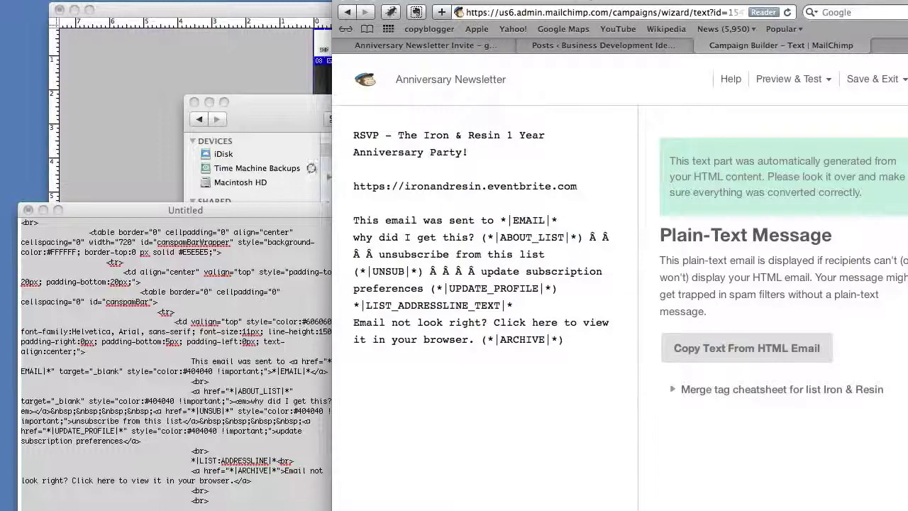
Advance to the all-set-to-send confirm page, then save and exit to the Campaigns list.
{"action": "left_click", "coordinate": [680, 466]}
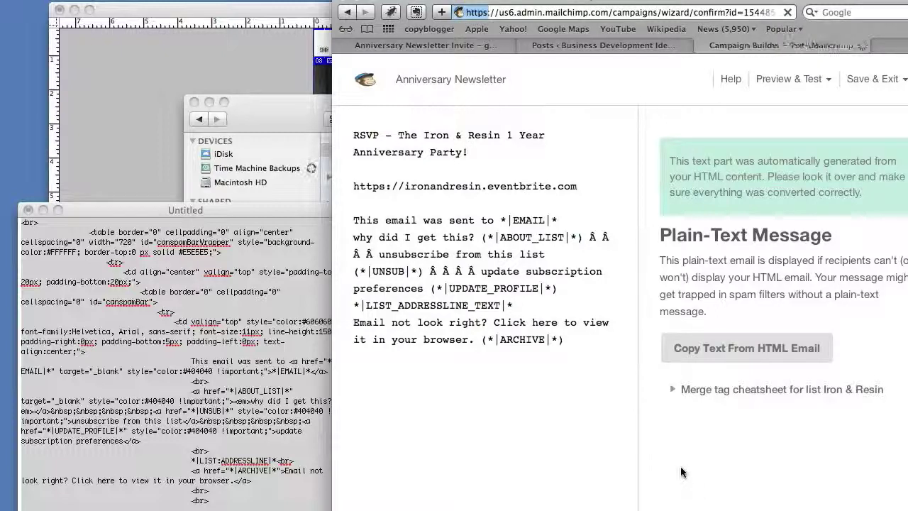
{"action": "scroll", "coordinate": [671, 422], "scroll_direction": "down", "scroll_amount": 8}
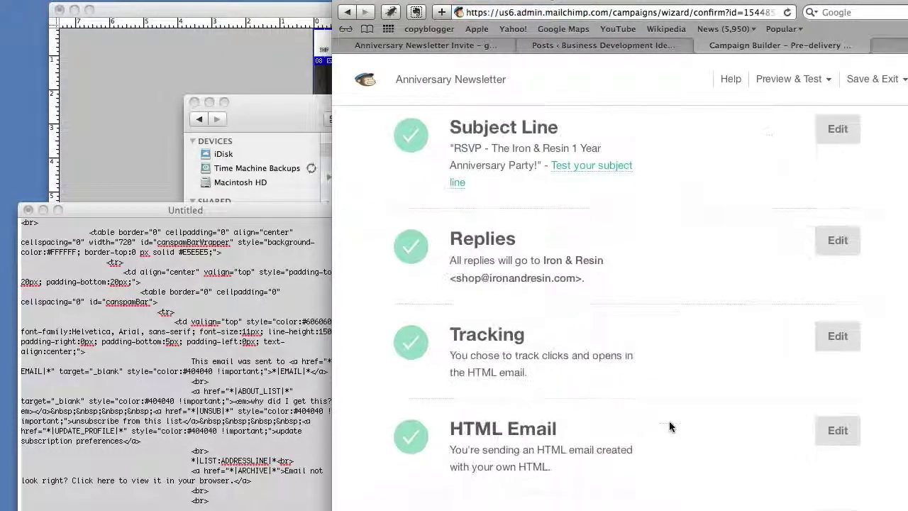
{"action": "scroll", "coordinate": [669, 421], "scroll_direction": "up", "scroll_amount": 8}
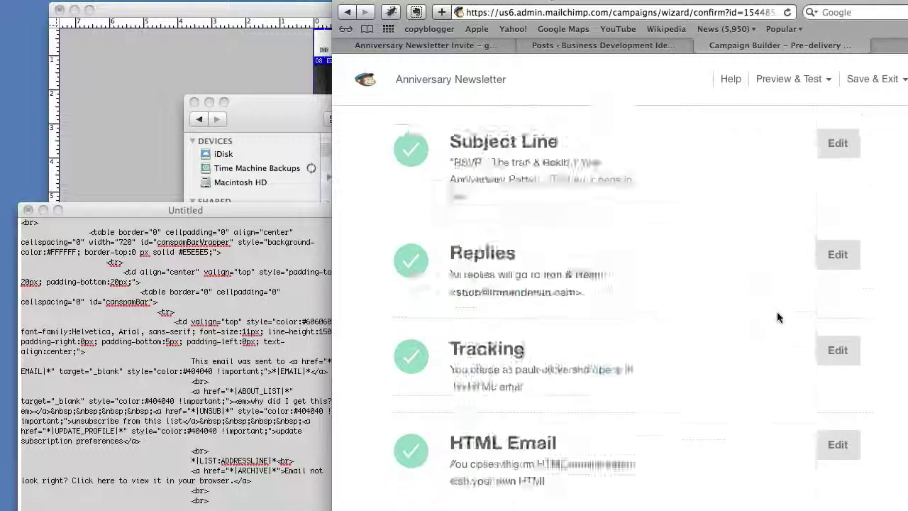
{"action": "left_click", "coordinate": [876, 79]}
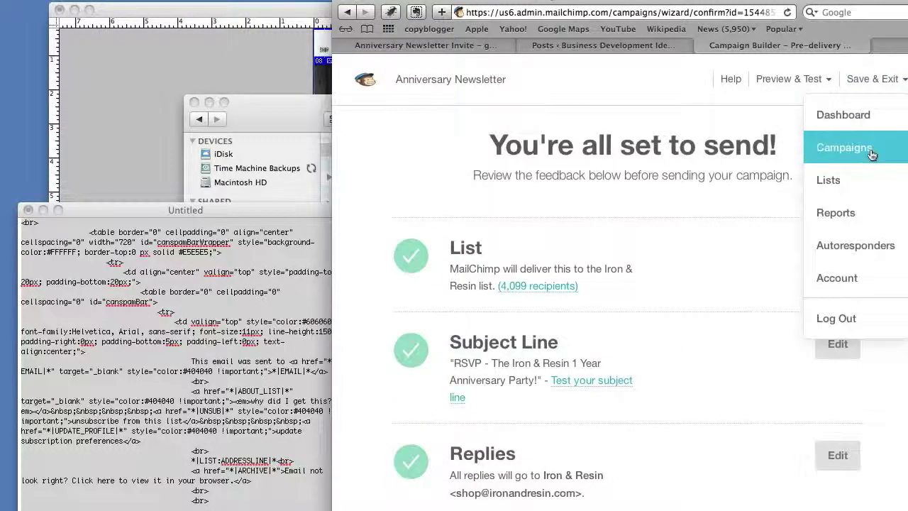
{"action": "left_click", "coordinate": [872, 154]}
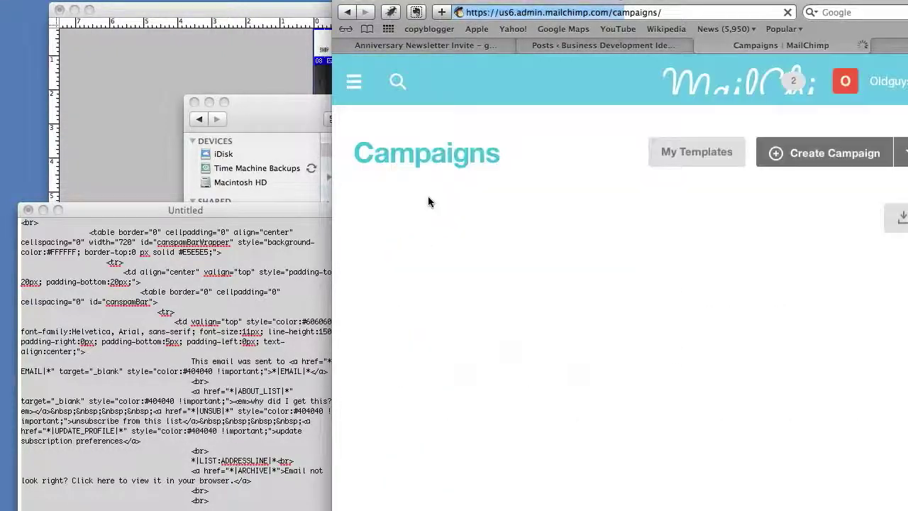